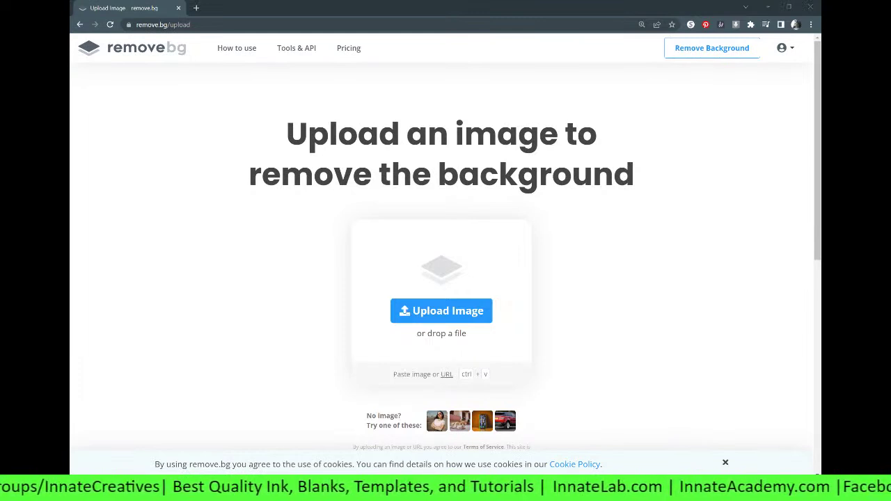
Upload the couple's photo for background removal, then save the full 640 × 960 cutout as a PNG in Downloads.
left_click_drag(348, 409, 349, 312)
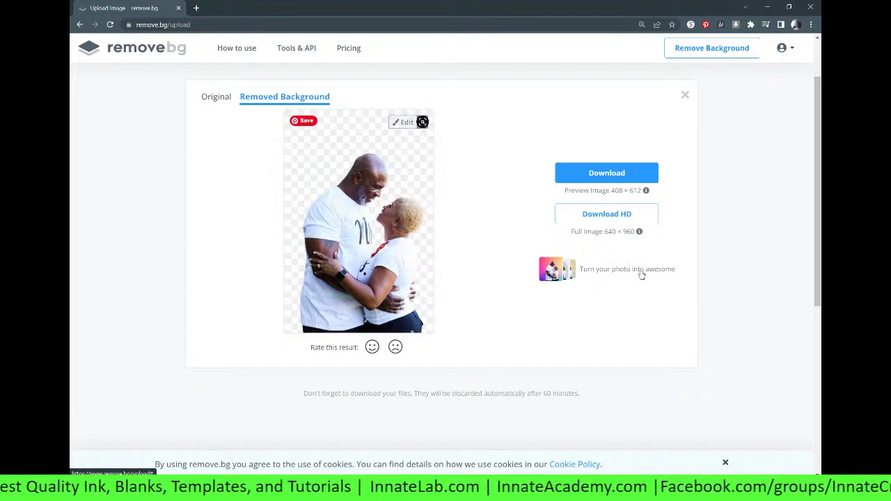
left_click(612, 219)
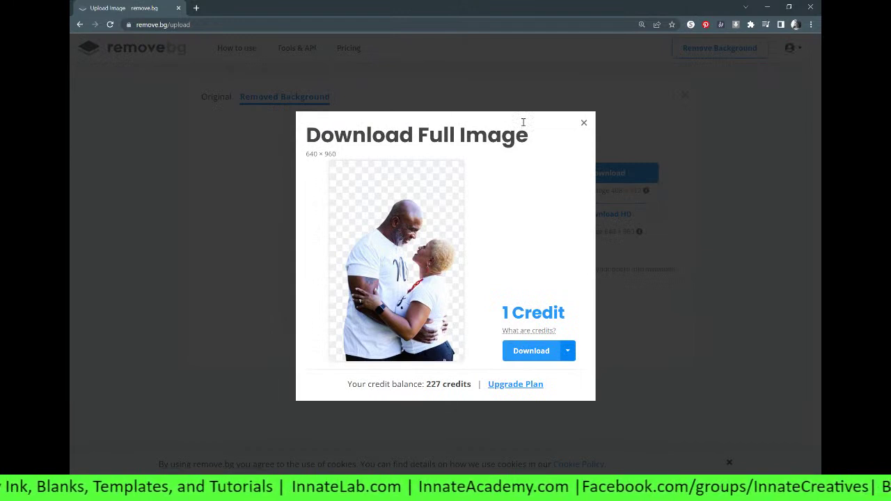
left_click(529, 352)
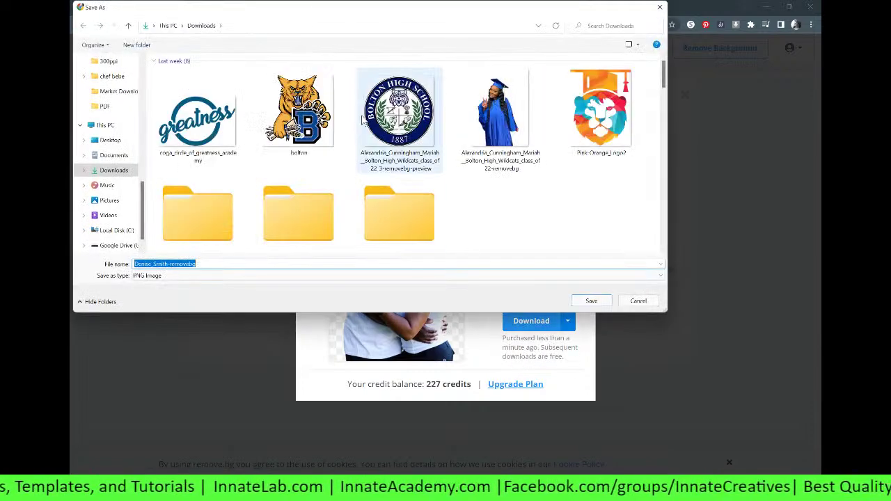
left_click(591, 301)
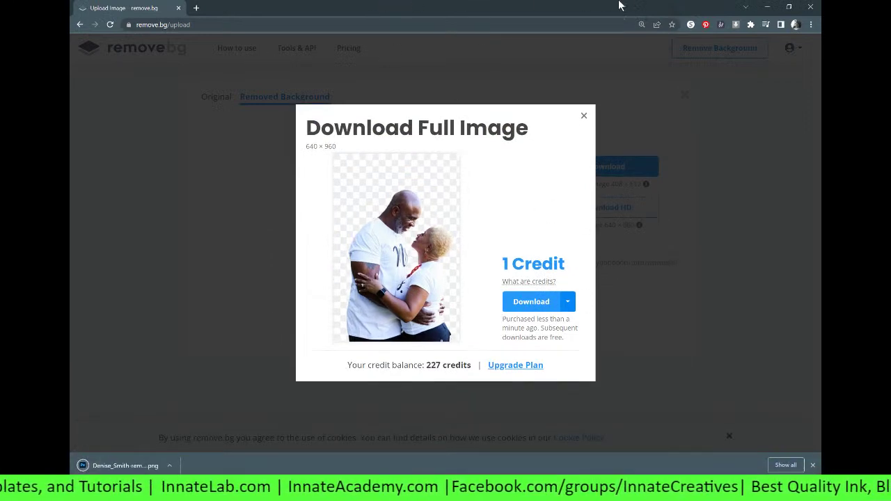
left_click(810, 8)
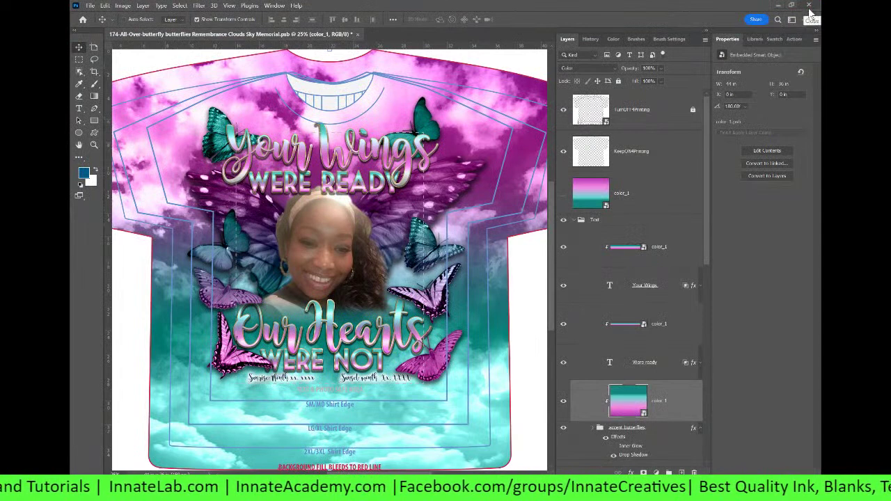
Place the couple cutout directly above the photo layer in the Photoshop shirt design, enlarging it to cover the sample portrait between the text lines.
scroll(673, 363, "down", 8)
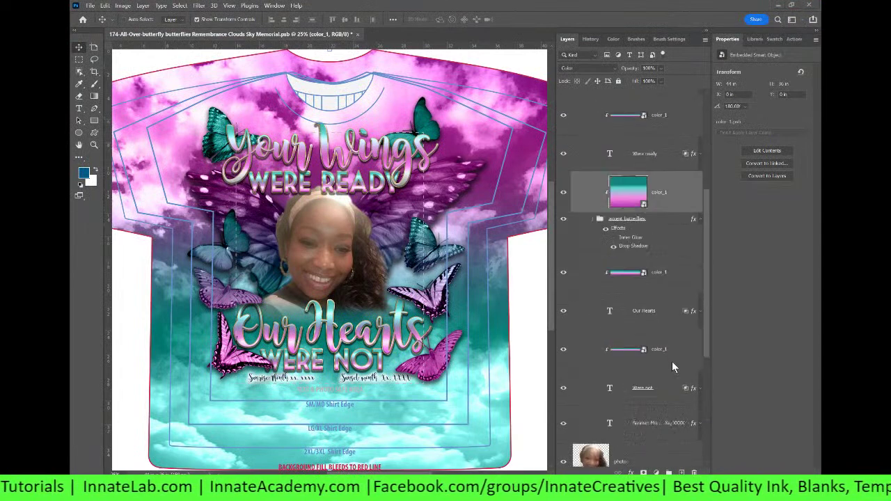
left_click(649, 259)
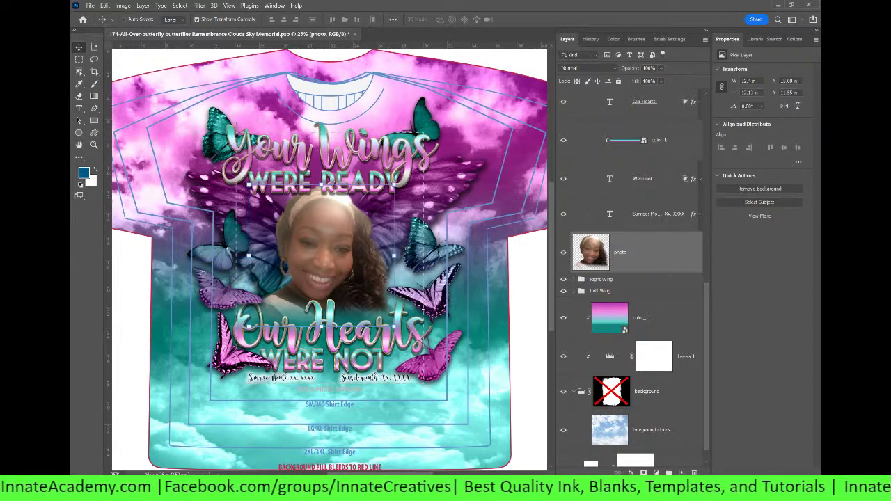
left_click_drag(320, 307, 317, 253)
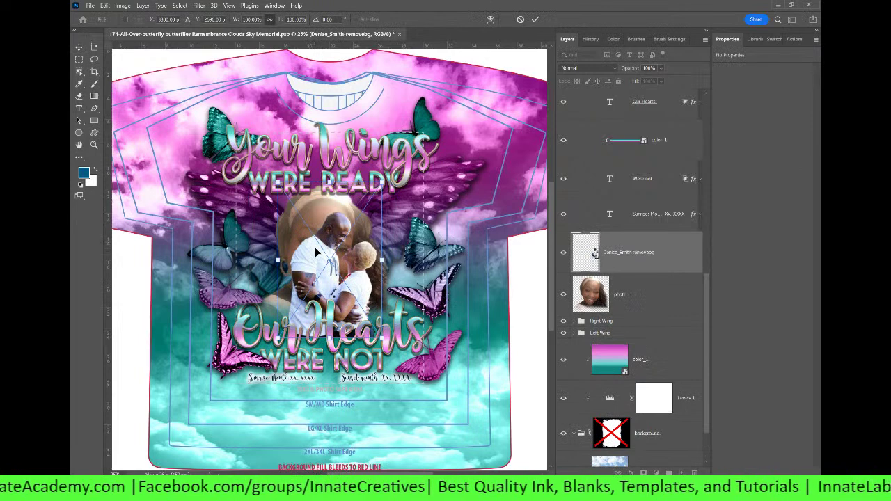
left_click_drag(330, 188, 325, 118)
mouse_move(348, 237)
left_mouse_down()
mouse_move(333, 246)
mouse_move(342, 212)
mouse_move(333, 262)
mouse_move(341, 251)
left_mouse_up()
key("Return")
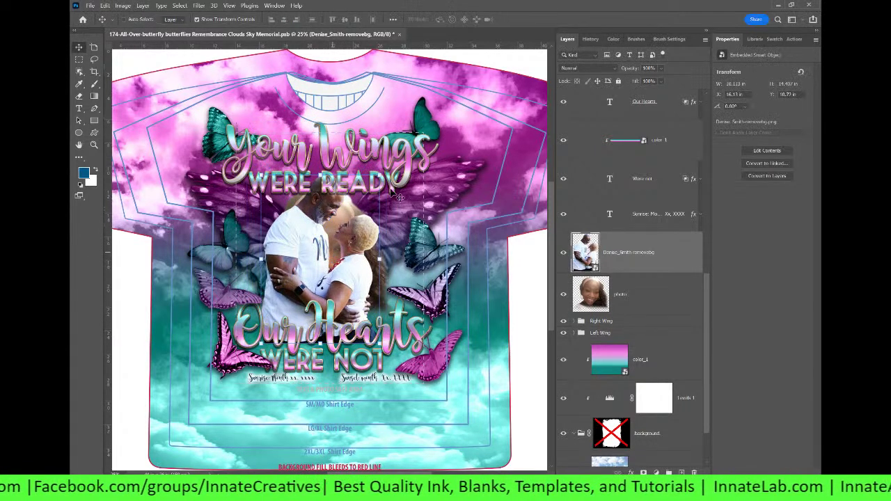
Inside the cutout's smart object, raise the couple off the lower canvas edge, fade their lower bodies with a layer-mask gradient, and save the contents.
double_click(585, 262)
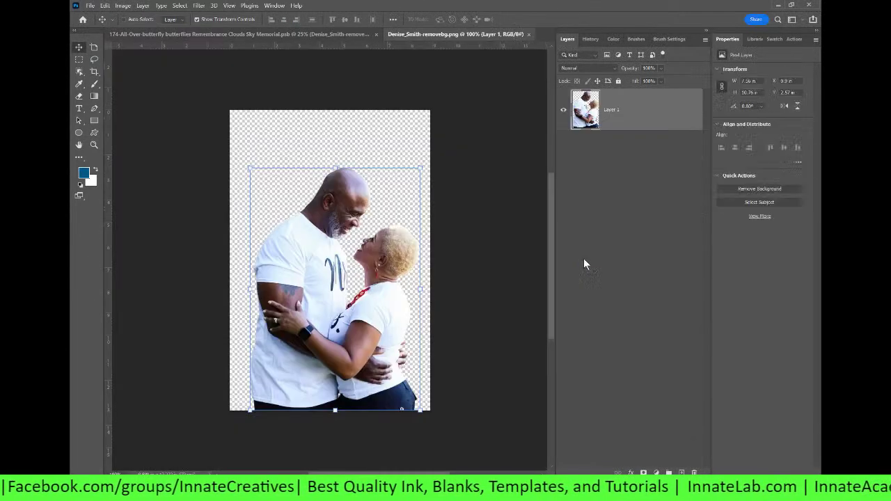
left_click_drag(333, 272, 325, 256)
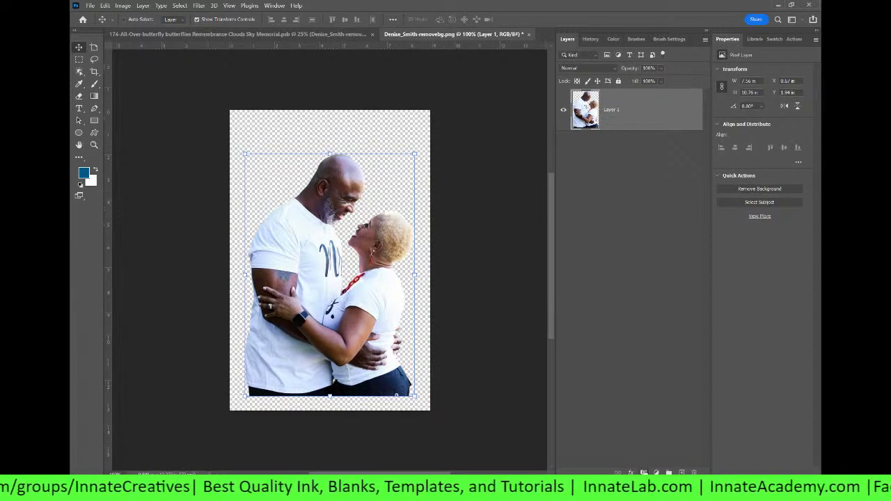
left_click(643, 473)
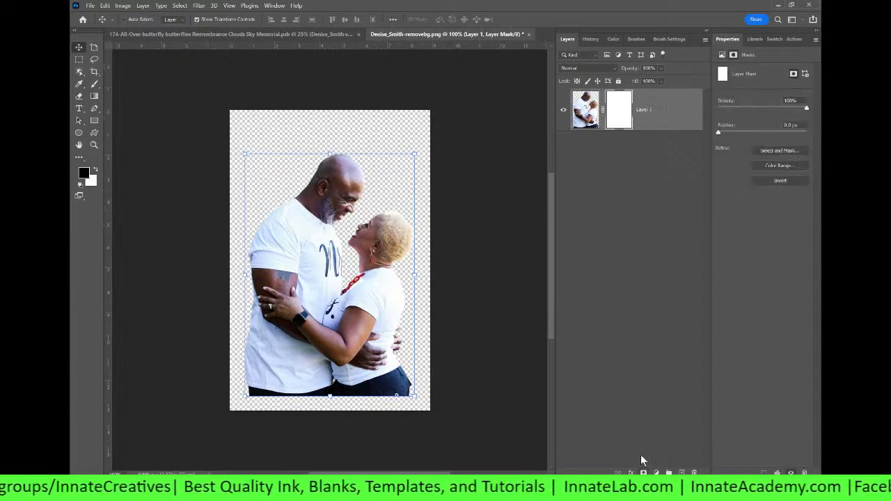
left_click(94, 97)
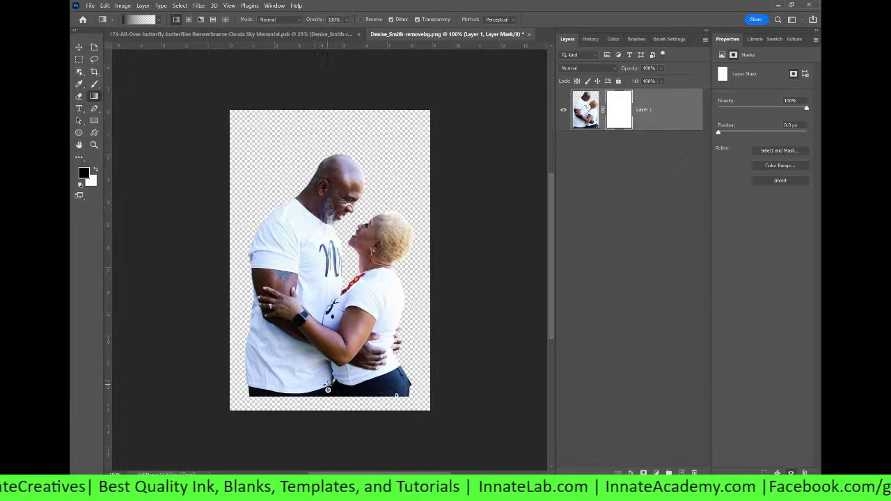
left_click_drag(328, 388, 325, 335)
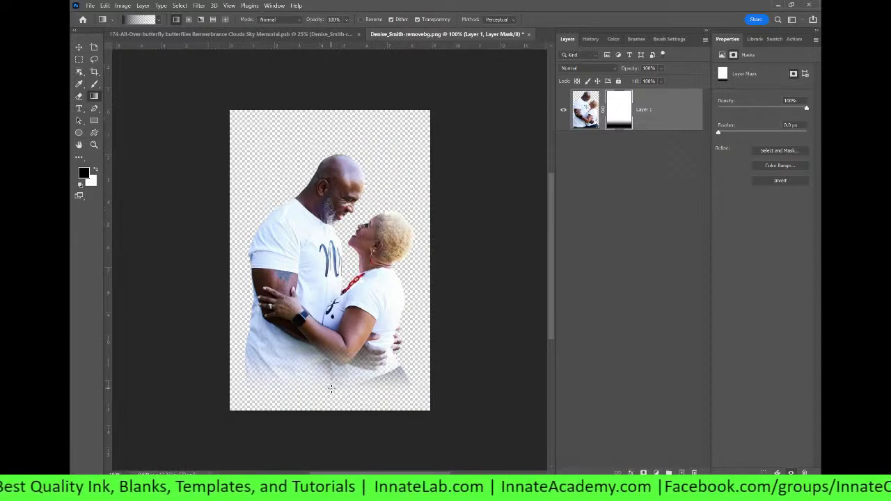
left_click(530, 35)
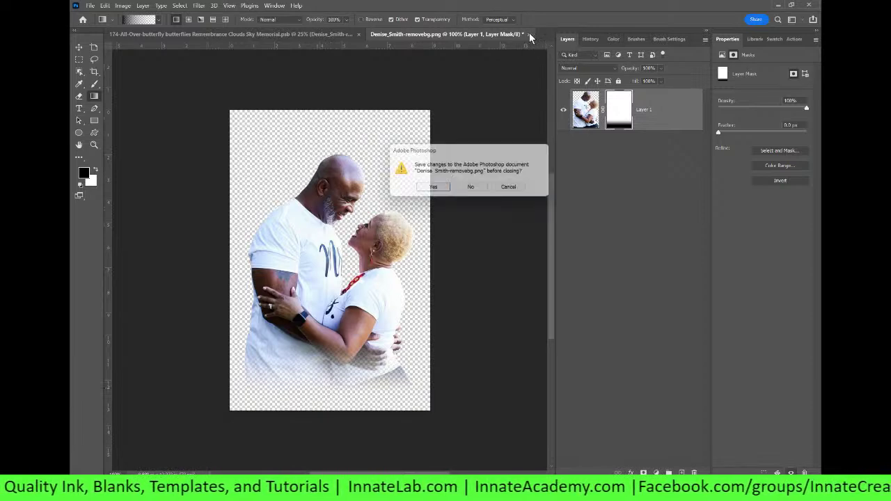
key("Return")
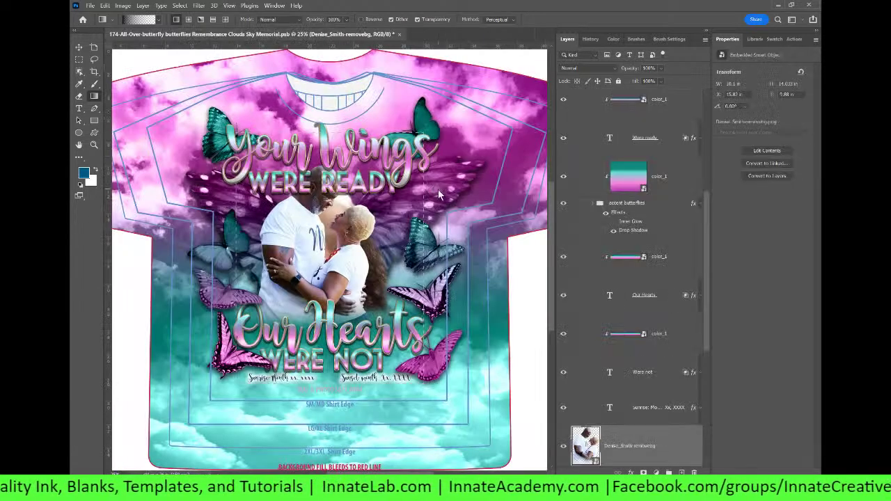
Move the faded couple down about 1.3 in on the shirt and hide the sample portrait's photo layer.
left_click(78, 48)
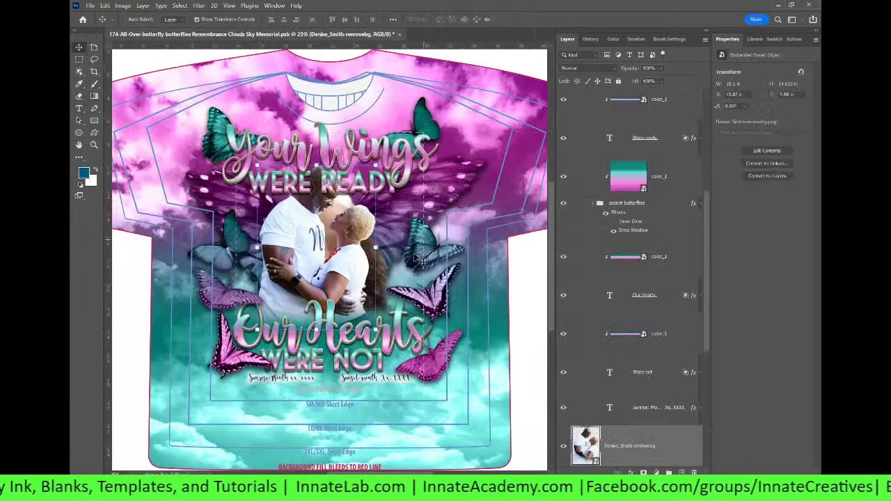
left_click_drag(342, 257, 341, 276)
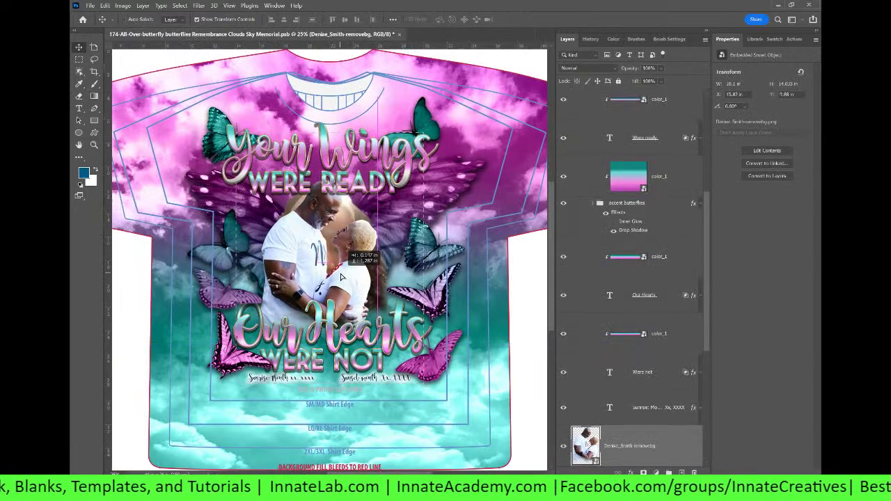
scroll(592, 390, "down", 3)
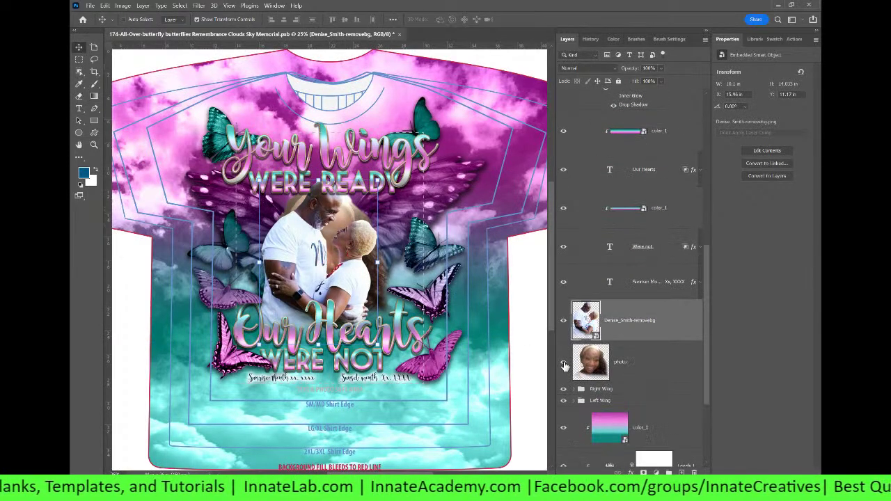
left_click(647, 364)
left_click(564, 365)
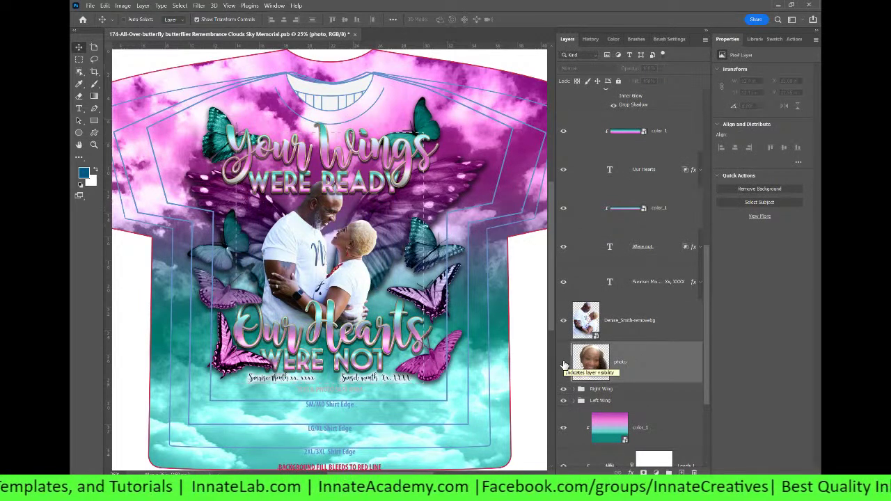
Examine the accent butterflies group and the layers stacked beneath the right and left wings.
right_click(386, 215)
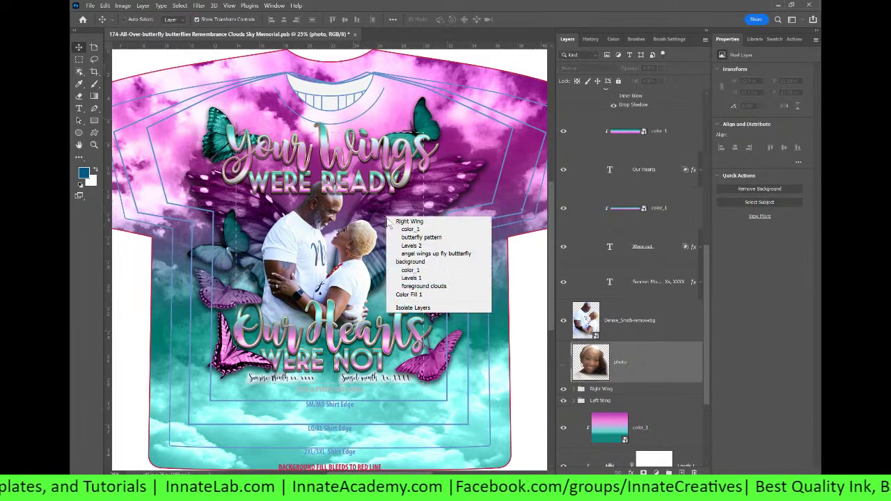
left_click(644, 361)
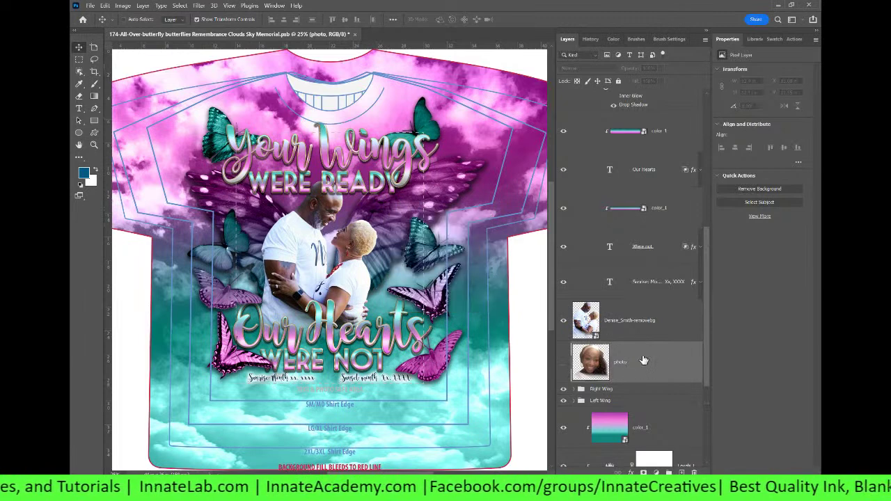
scroll(645, 361, "up", 5)
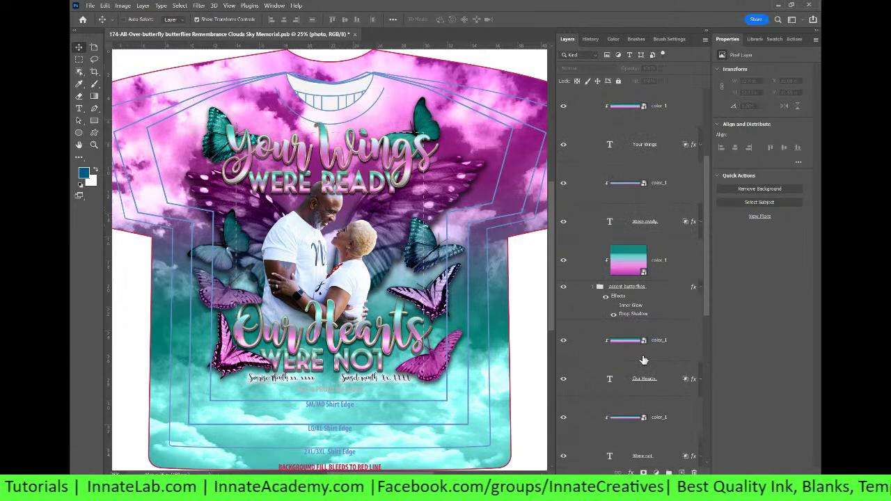
left_click(654, 300)
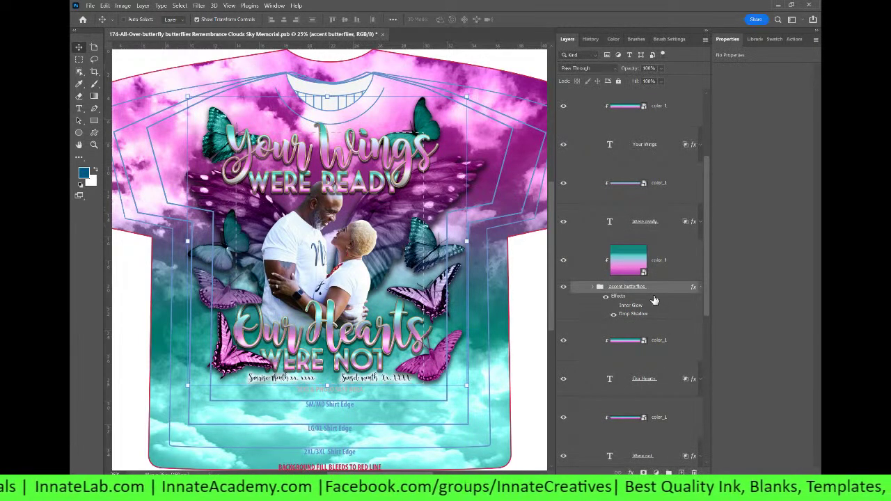
right_click(402, 211)
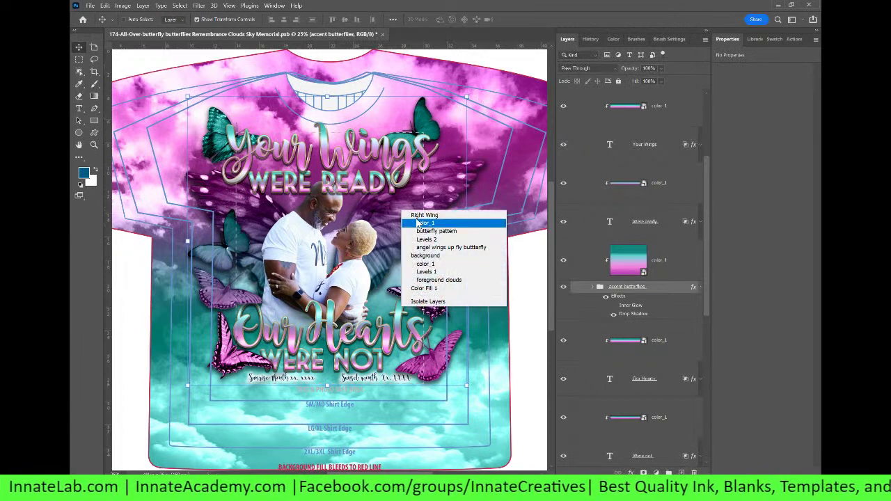
left_click(390, 220)
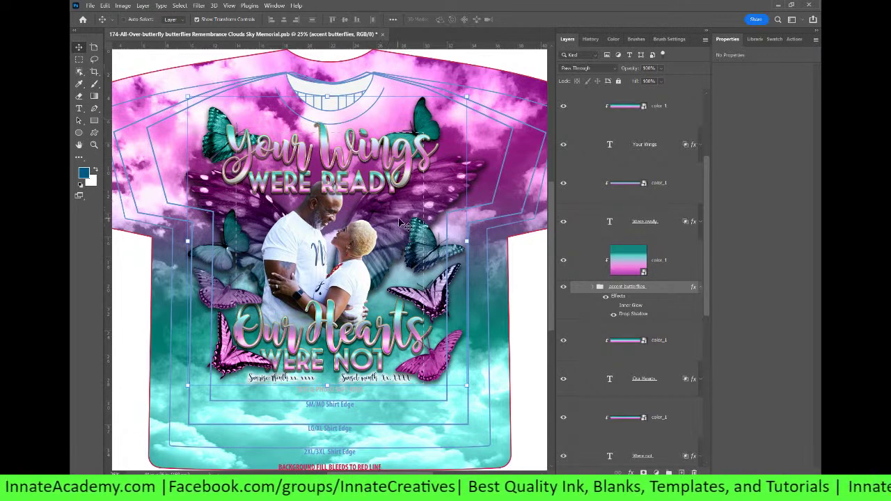
right_click(255, 220)
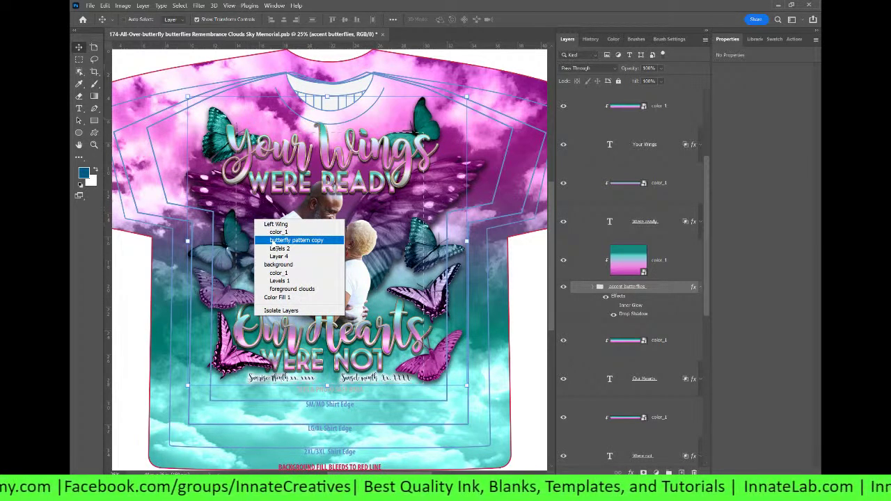
right_click(238, 202)
key("Escape")
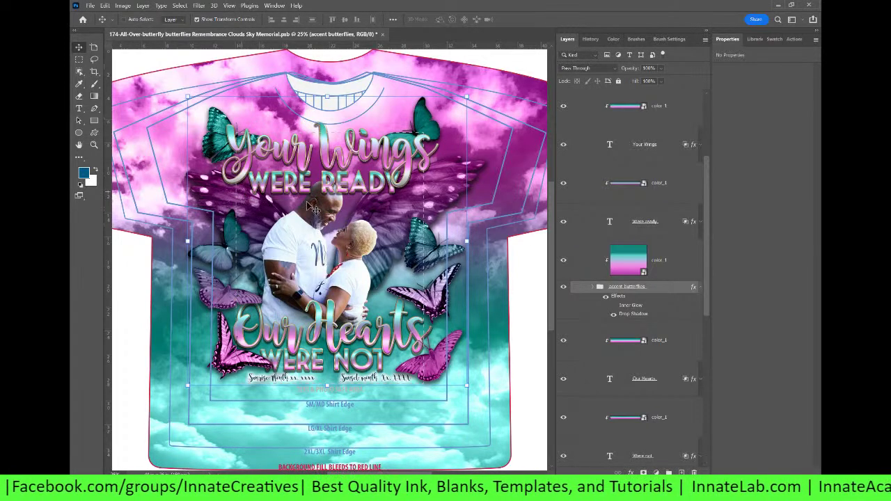
Select the right wing's angel wings layer and compare the wing with its butterfly pattern layer hidden and shown.
right_click(418, 204)
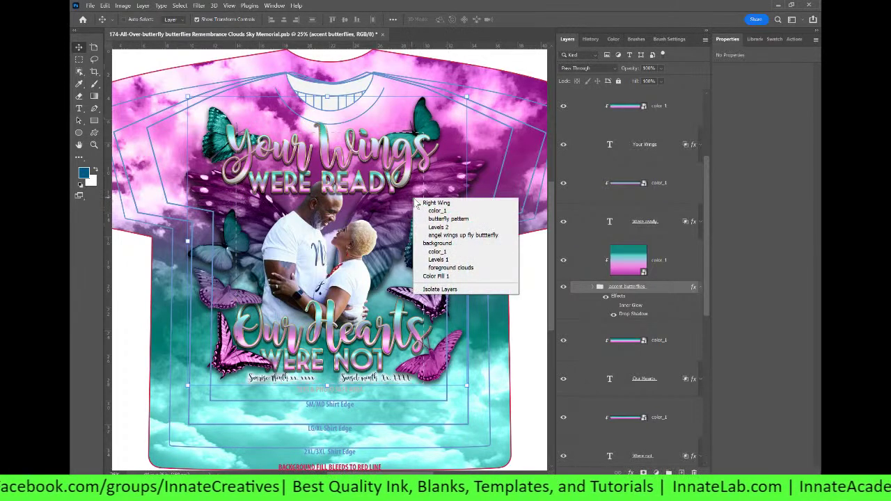
left_click(443, 236)
scroll(641, 333, "down", 4)
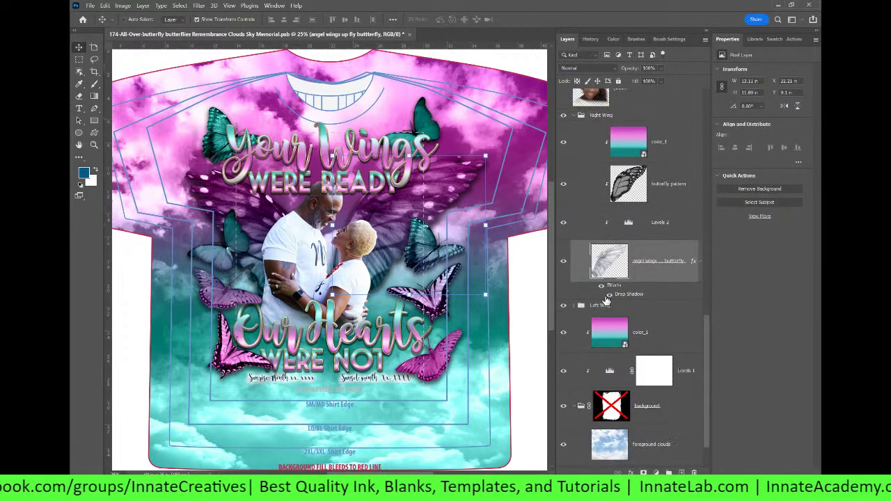
left_click(565, 186)
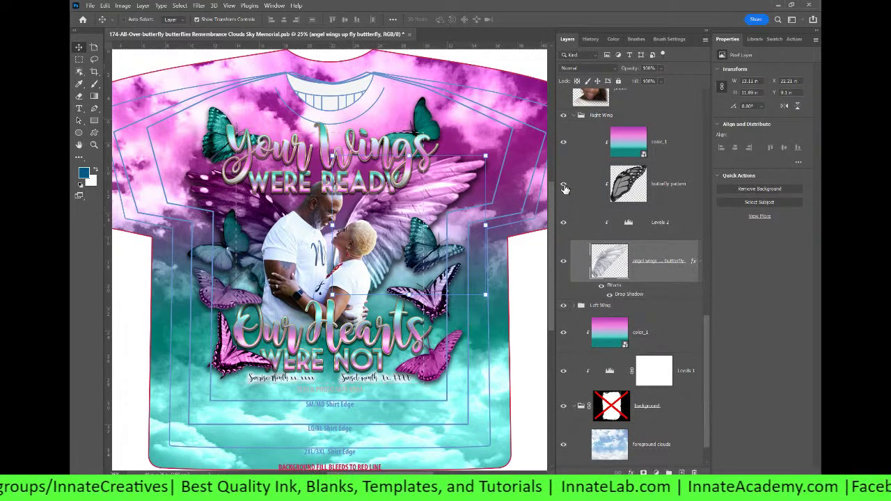
left_click(565, 187)
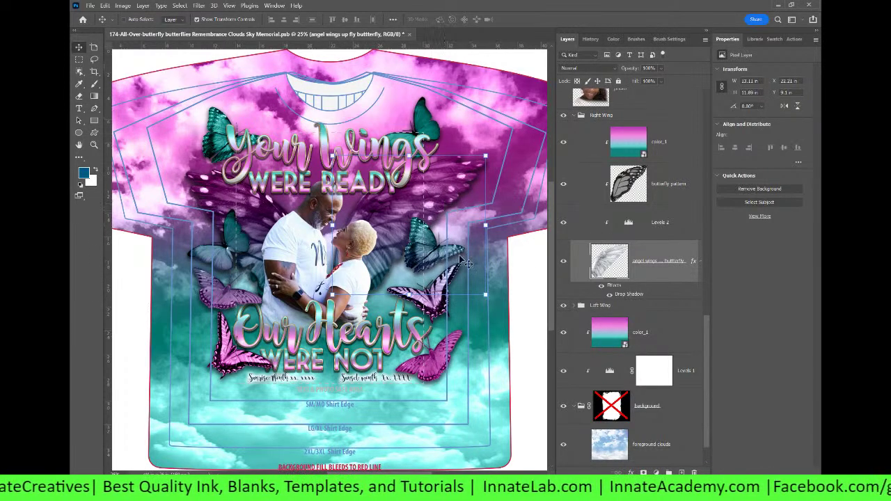
Select the foreground clouds layer inside the background group.
scroll(630, 232, "up", 10)
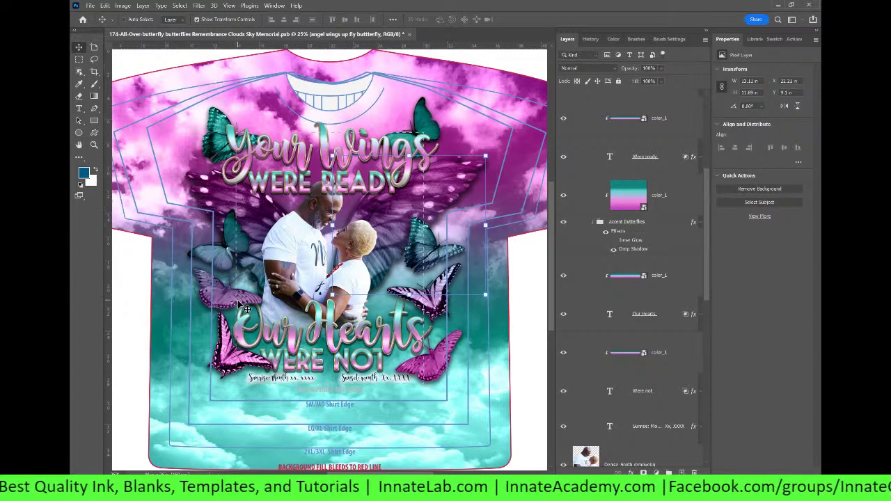
left_click_drag(709, 292, 707, 452)
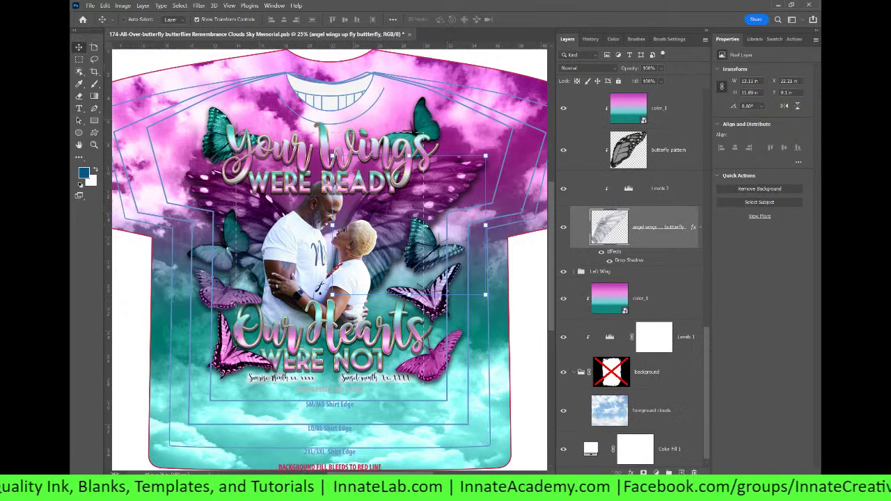
left_click(654, 412)
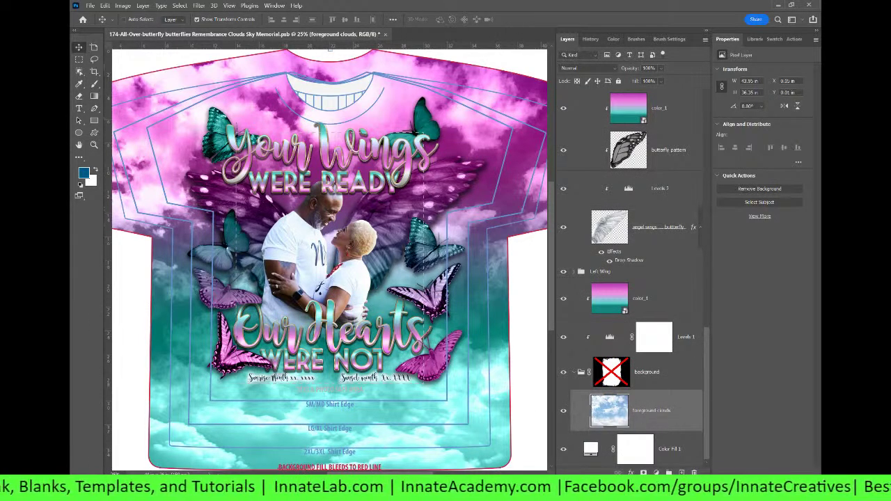
Place the landscape-tropical-green-forest image above the foreground clouds and scale it to about 72% so it covers the whole shirt.
left_click_drag(334, 307, 350, 332)
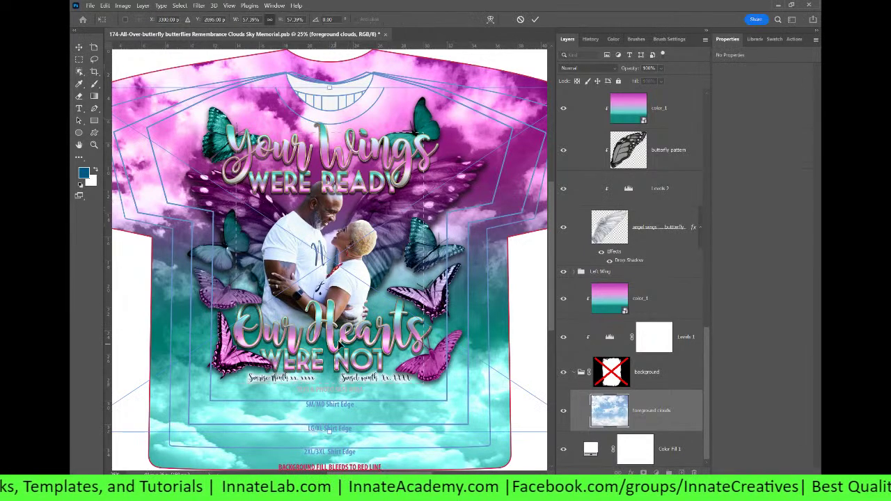
scroll(640, 360, "down", 2)
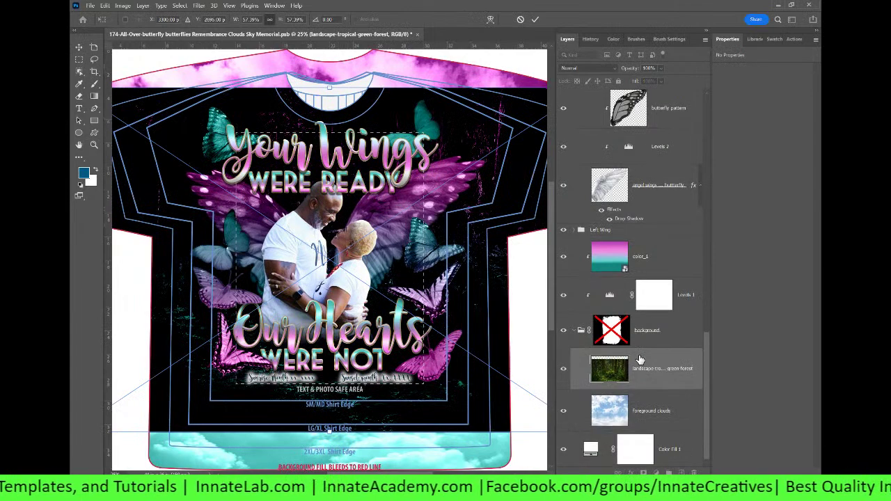
left_click_drag(329, 432, 330, 468)
scroll(328, 148, "up", 3)
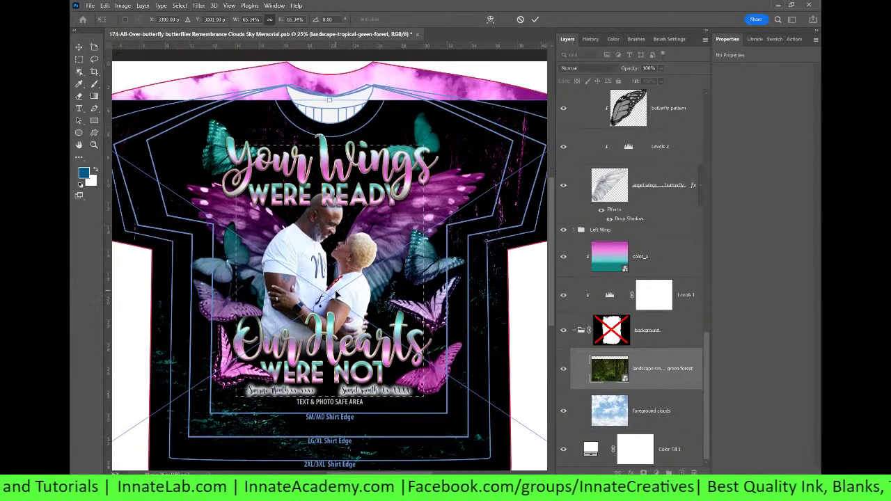
left_click_drag(330, 167, 326, 127)
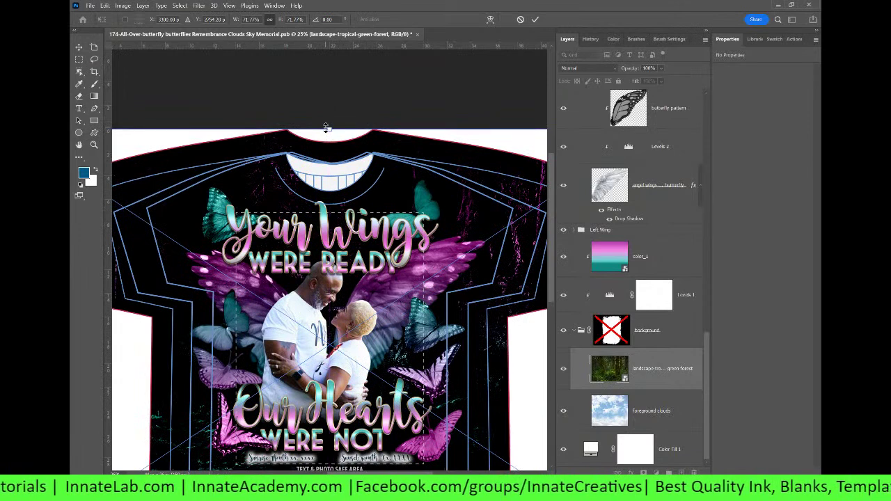
key("Return")
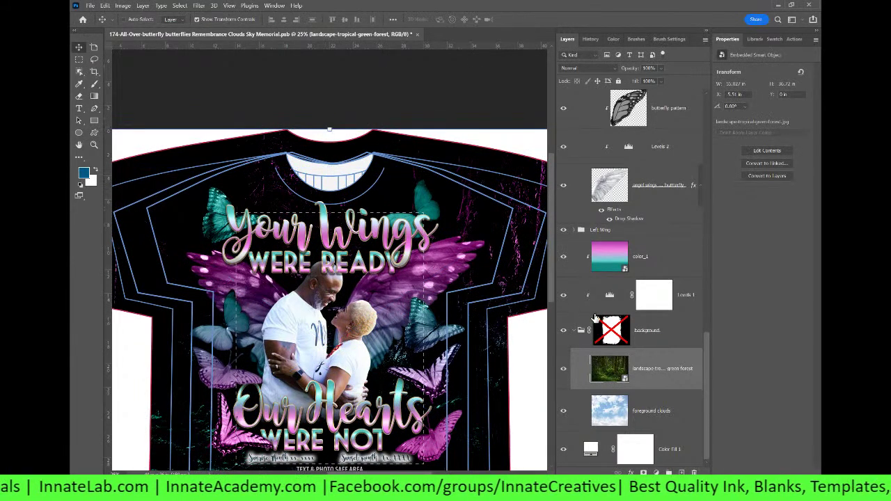
Compare the forest background with and without the Levels 1 adjustment, leave that adjustment hidden, and check the shirt down to its hem.
left_click(565, 298)
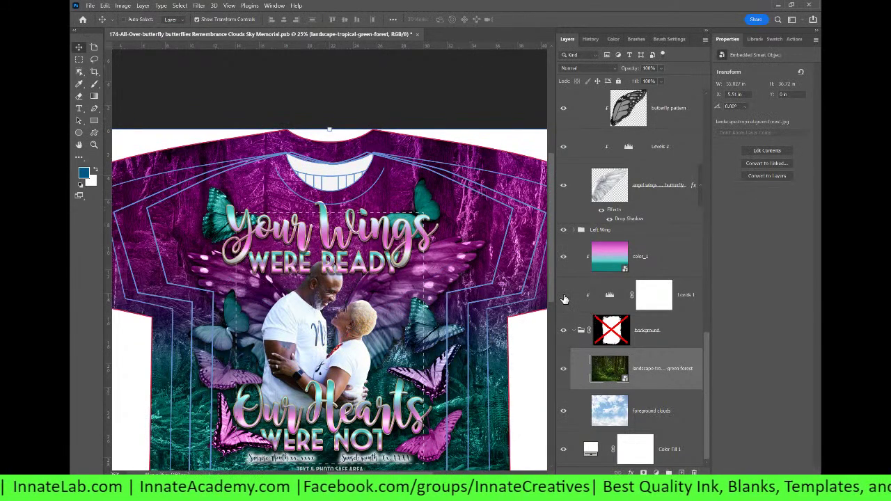
left_click(565, 298)
left_click(565, 299)
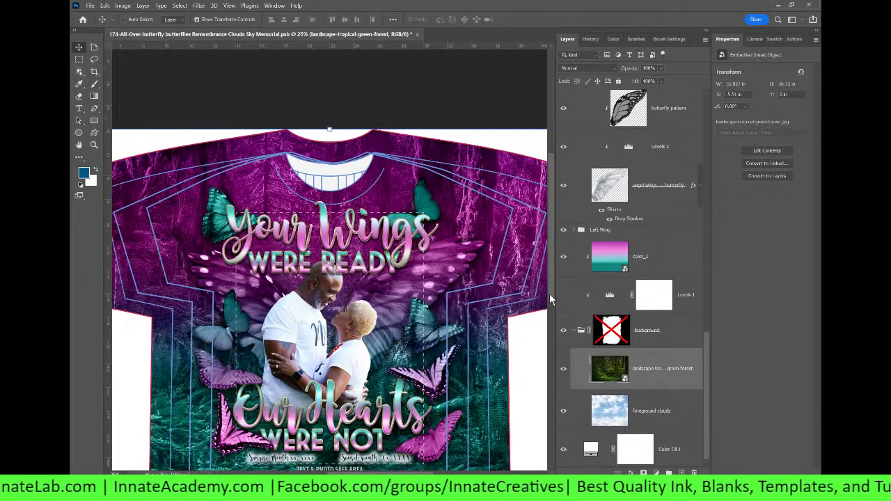
scroll(422, 296, "down", 3)
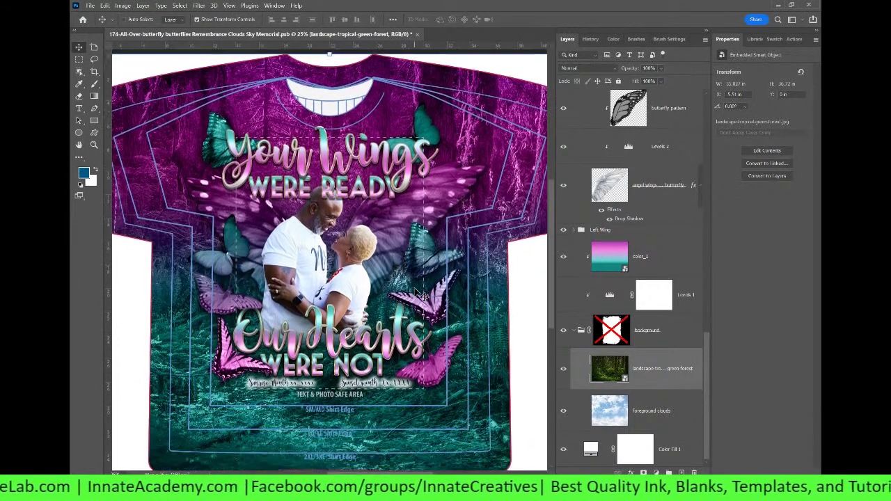
scroll(422, 296, "down", 2)
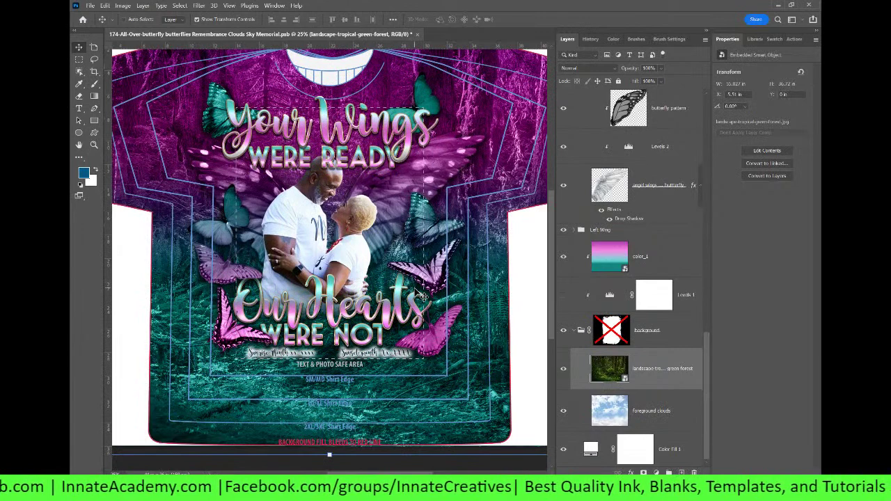
scroll(418, 321, "up", 2)
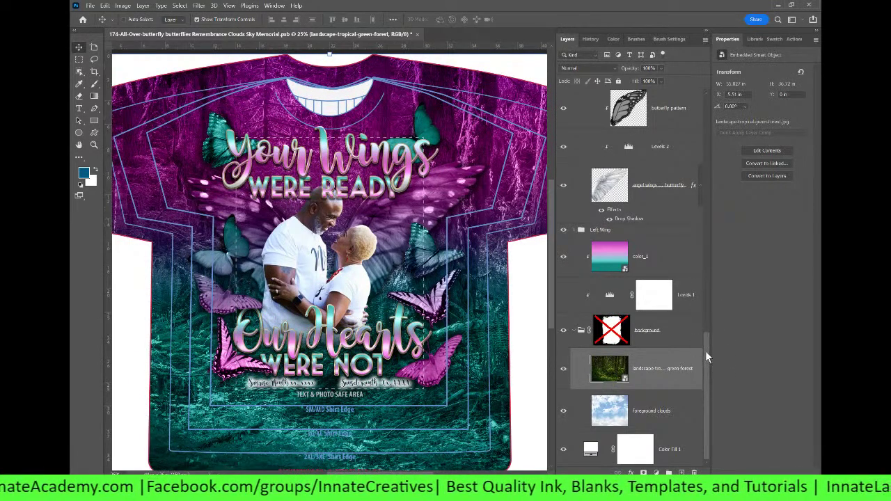
Open the contents of the topmost color_1 smart object and duplicate its gradient fill layer under the same name.
left_click(613, 275)
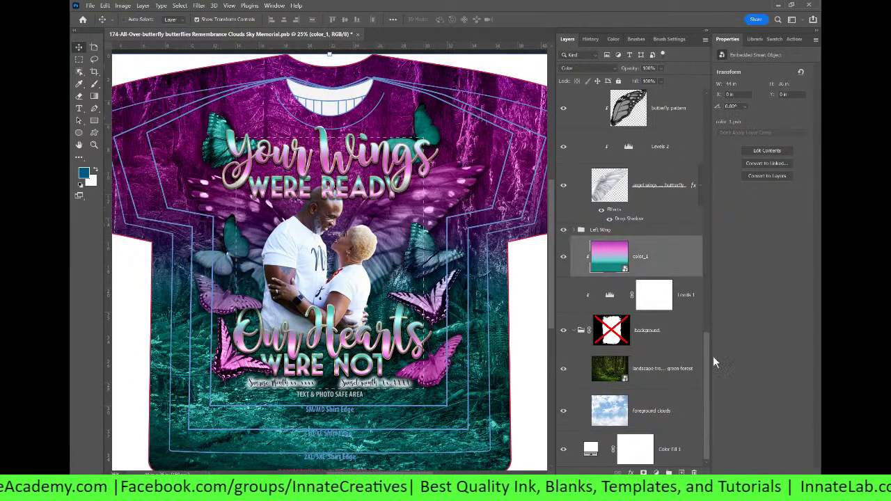
left_click_drag(706, 352, 704, 112)
left_click(634, 203)
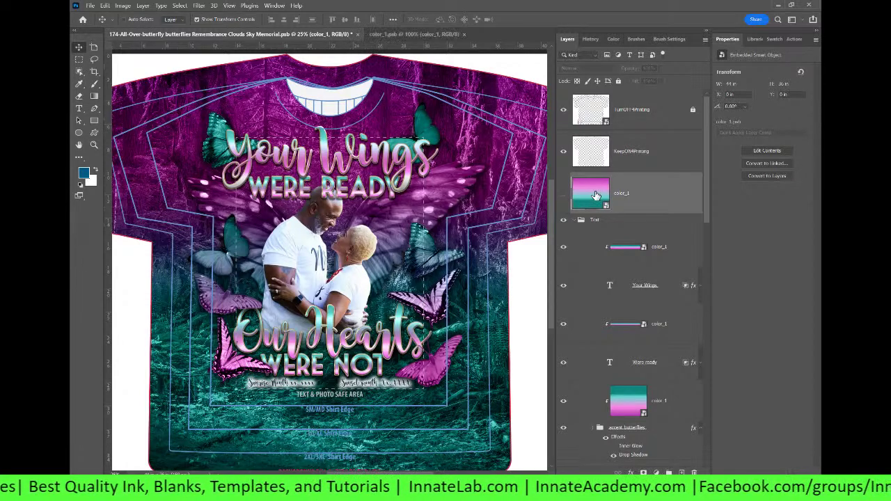
double_click(596, 195)
right_click(635, 108)
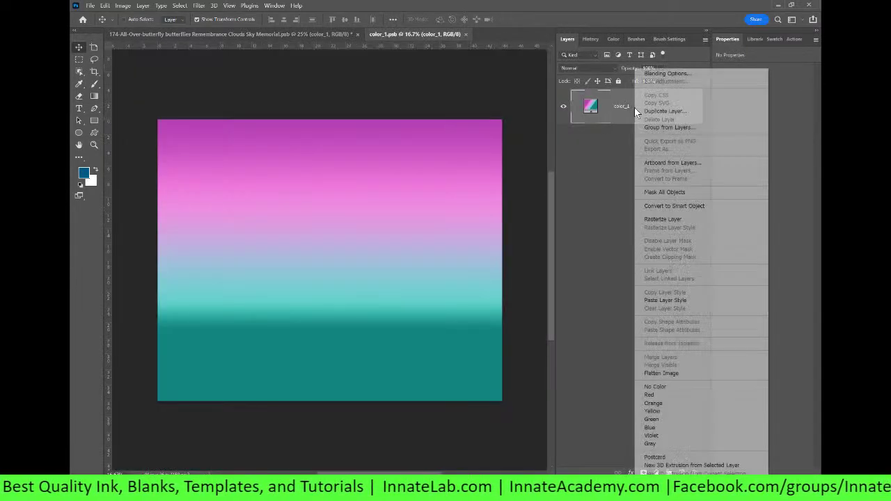
left_click(661, 112)
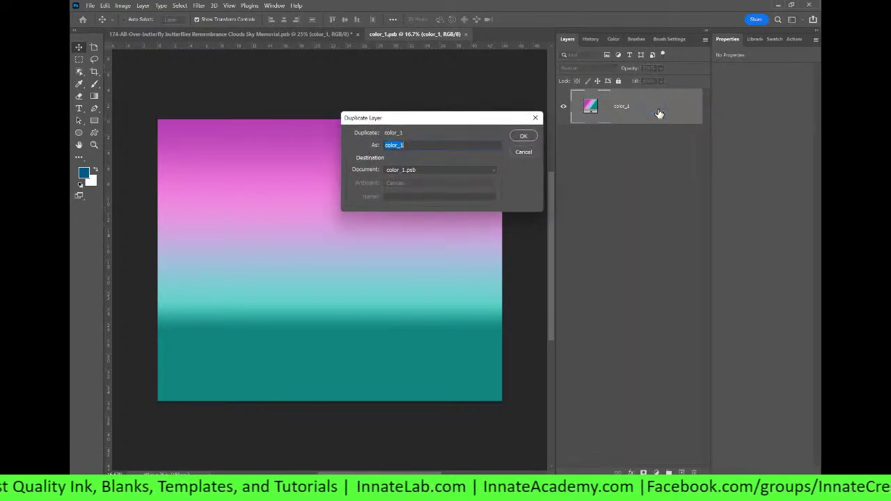
key("Return")
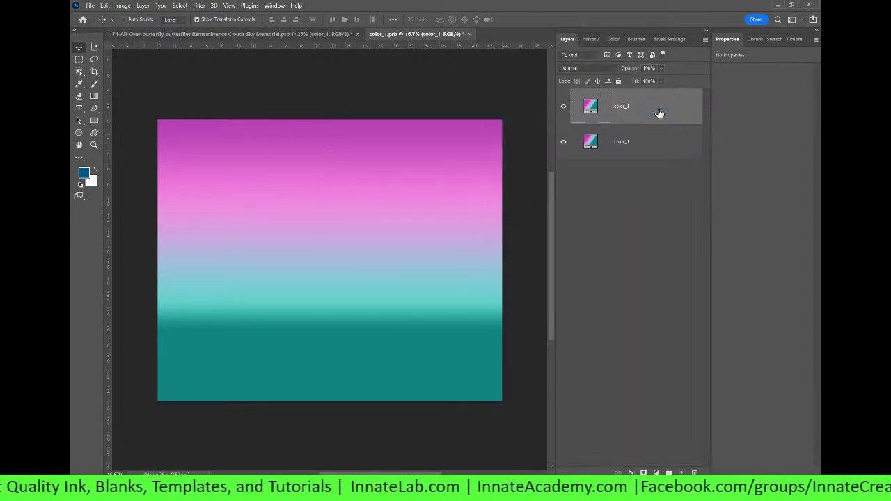
double_click(590, 107)
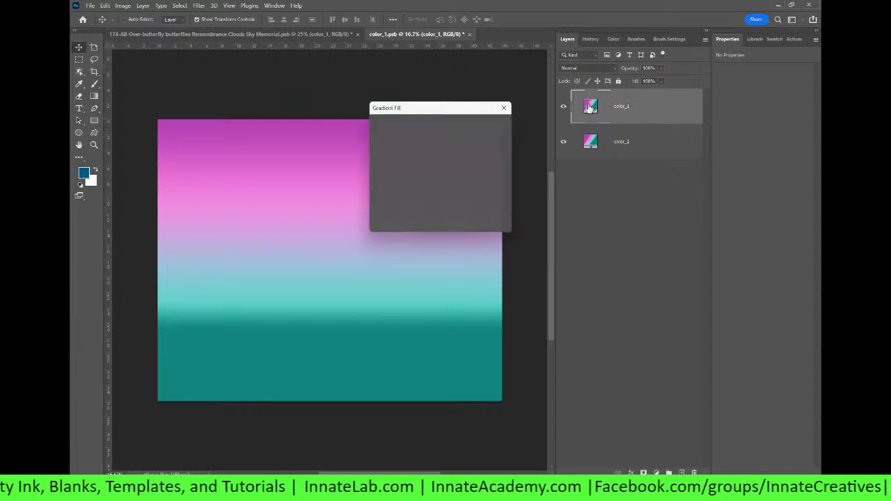
left_click(418, 123)
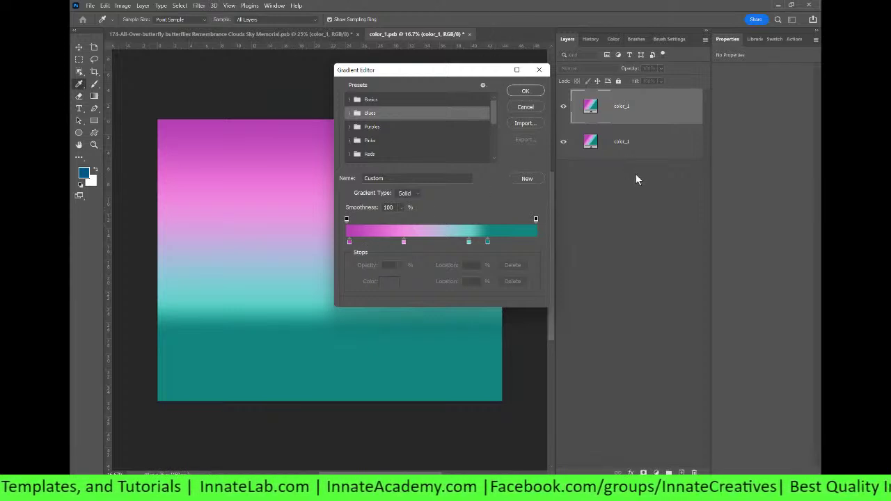
left_click(510, 96)
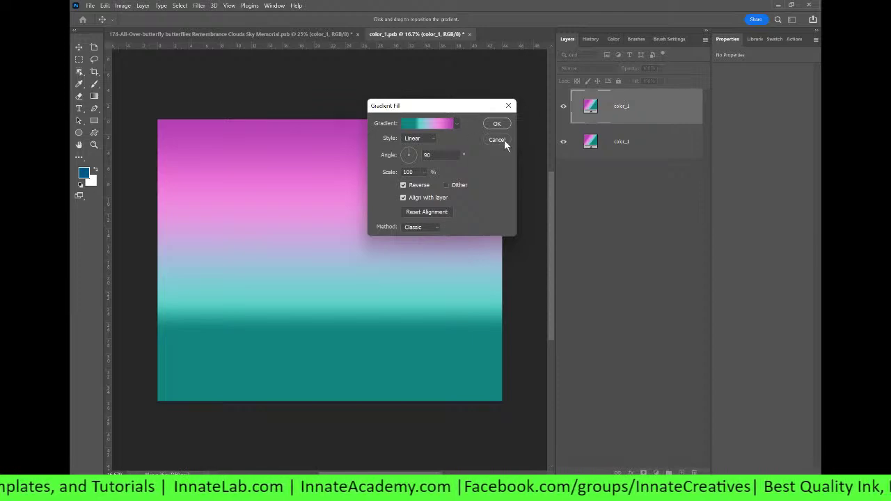
left_click(504, 141)
left_click(314, 36)
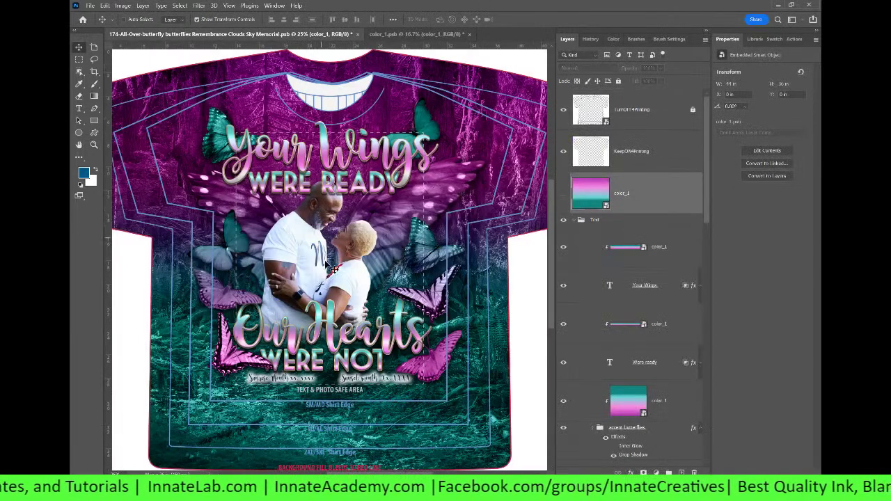
left_click(386, 35)
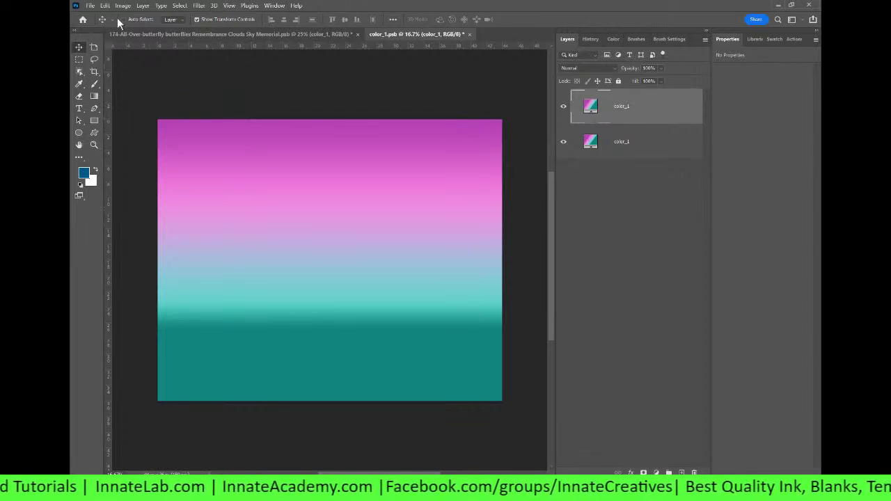
Place the couple's background-removed image from Downloads as an embedded layer and enlarge it to about 22 × 31.4 in, right of center.
left_click(90, 5)
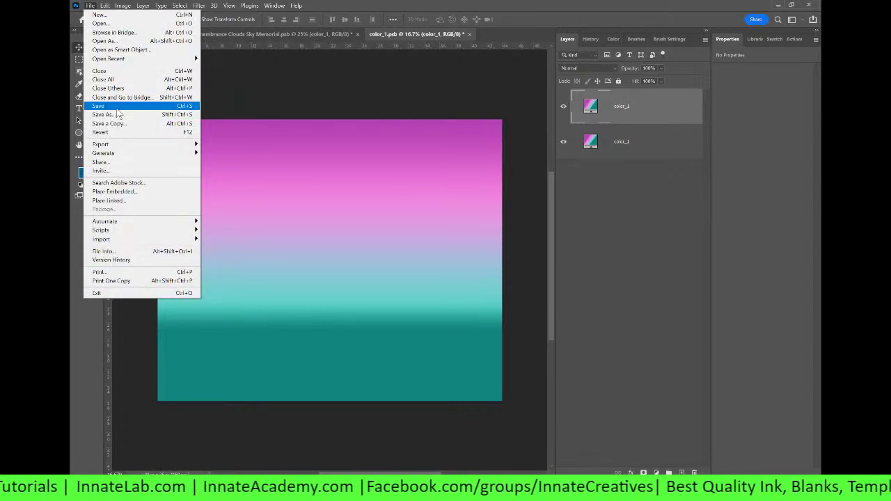
left_click(131, 192)
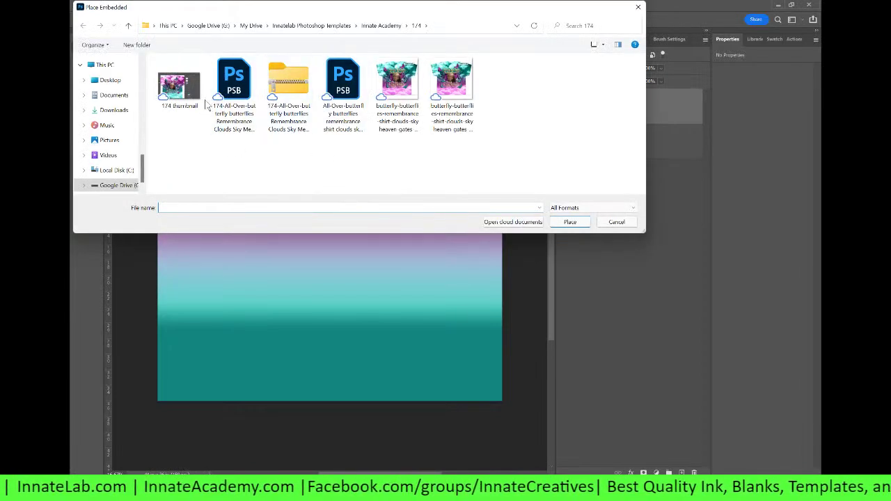
scroll(124, 136, "down", 1)
left_click(113, 76)
left_click(190, 131)
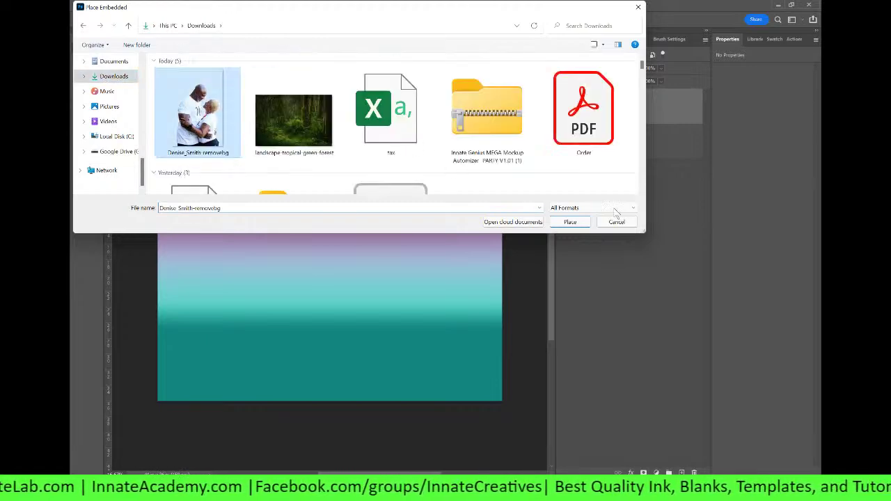
left_click(570, 221)
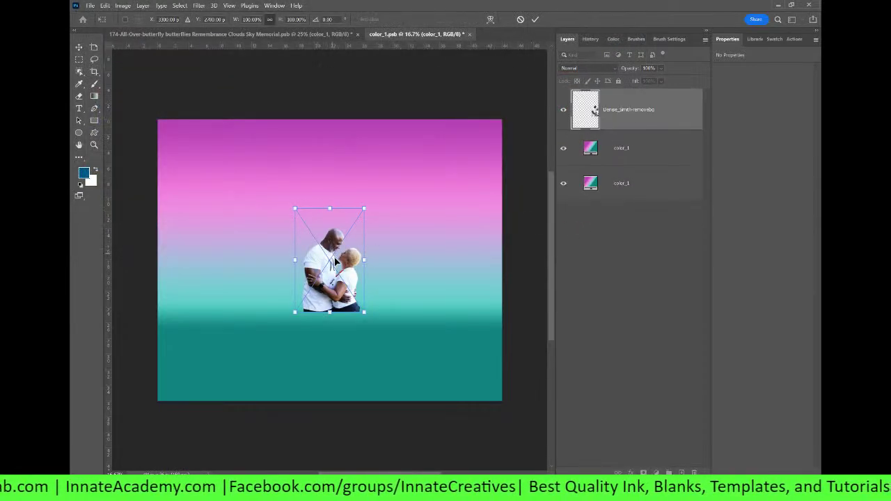
left_click_drag(465, 263, 497, 253)
left_click_drag(434, 301, 418, 291)
key("Return")
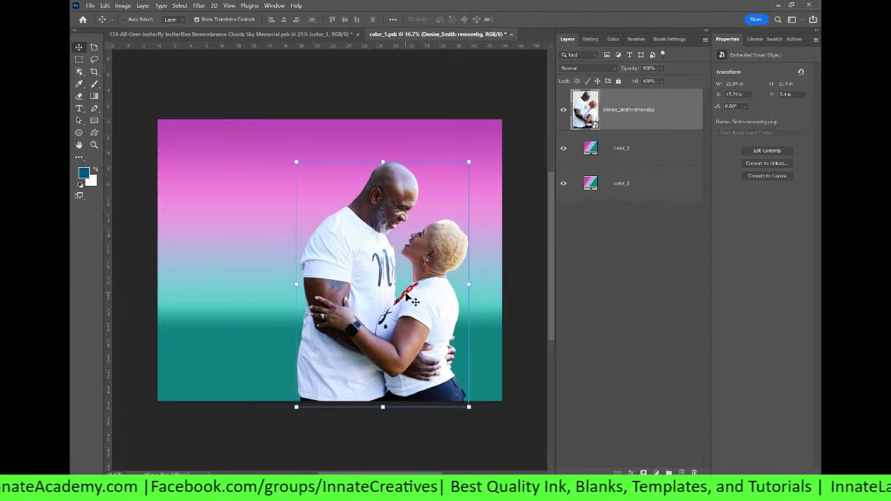
Recolor the first stop of the duplicated gradient fill to dark red sampled from the woman's red necklace.
left_click(591, 149)
double_click(589, 149)
left_click_drag(481, 105, 597, 103)
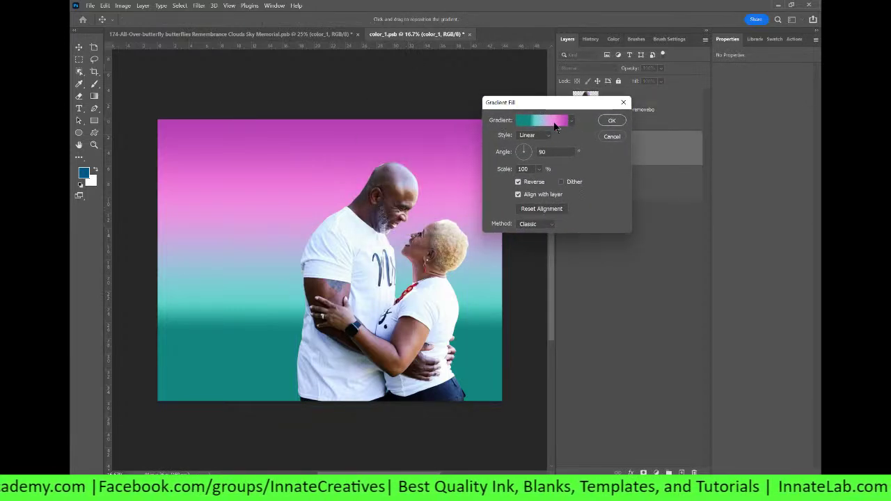
left_click(553, 121)
left_click_drag(505, 73, 700, 72)
left_click(544, 241)
double_click(544, 241)
left_click_drag(406, 293, 406, 291)
left_click(593, 258)
left_click(628, 104)
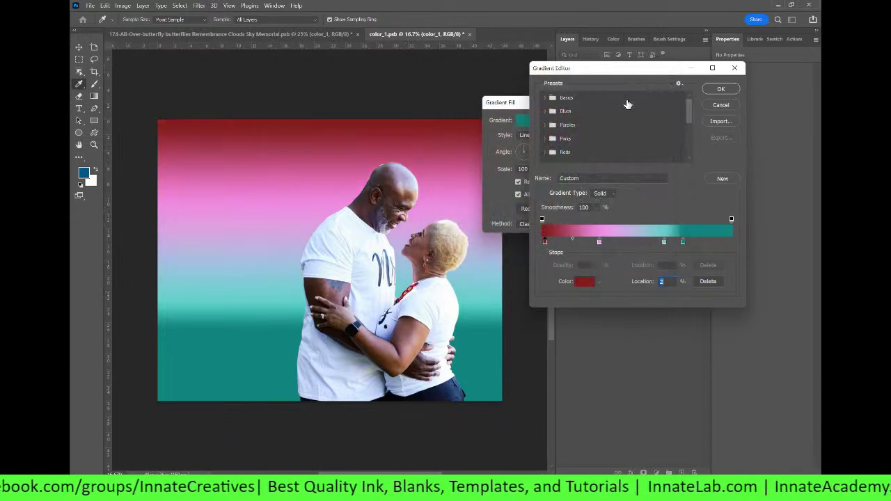
Recolor the gradient's pink stop at 30% to bright orange, starting from the red sampled in the couple's photo.
left_click(599, 242)
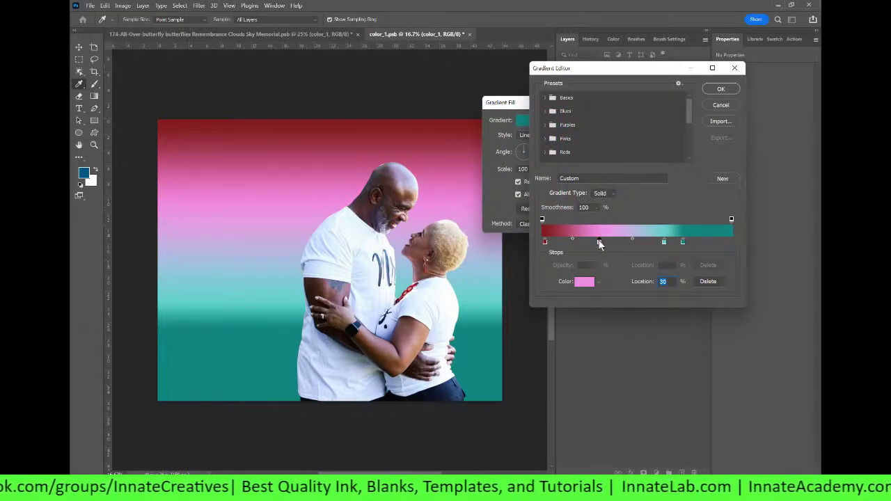
double_click(600, 243)
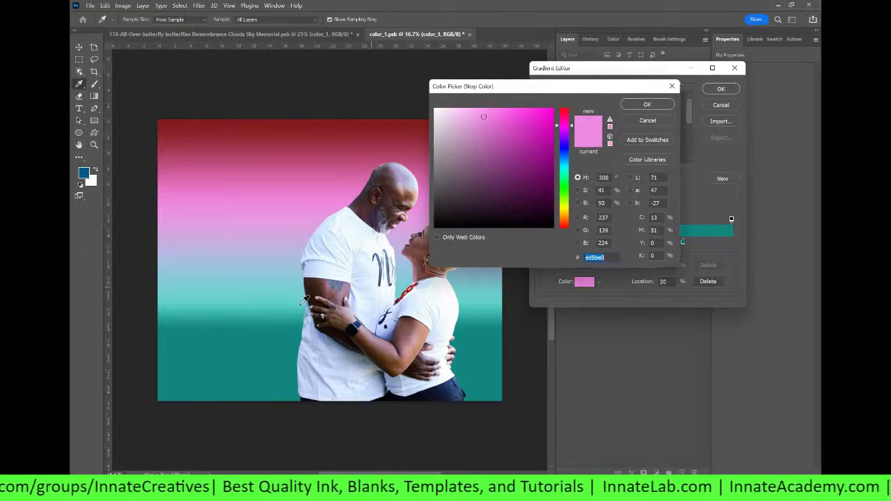
mouse_move(406, 289)
left_mouse_down()
mouse_move(300, 139)
mouse_move(408, 291)
left_mouse_up()
left_click(407, 290)
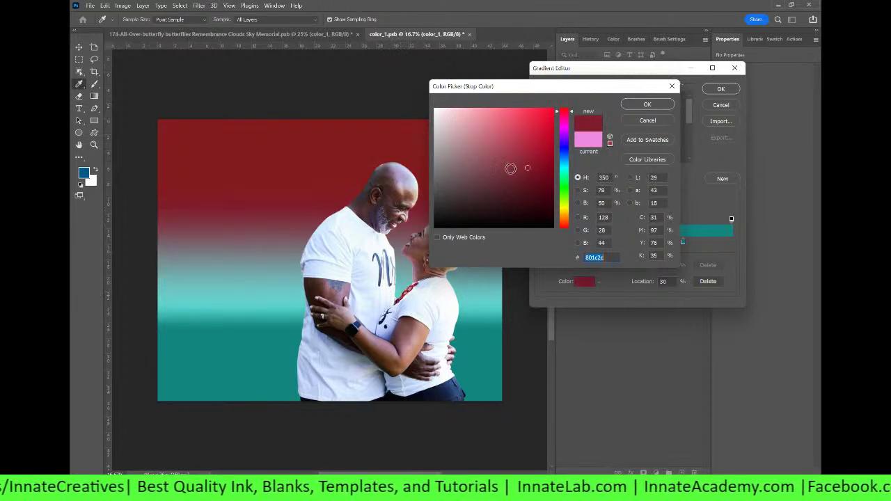
left_click(563, 210)
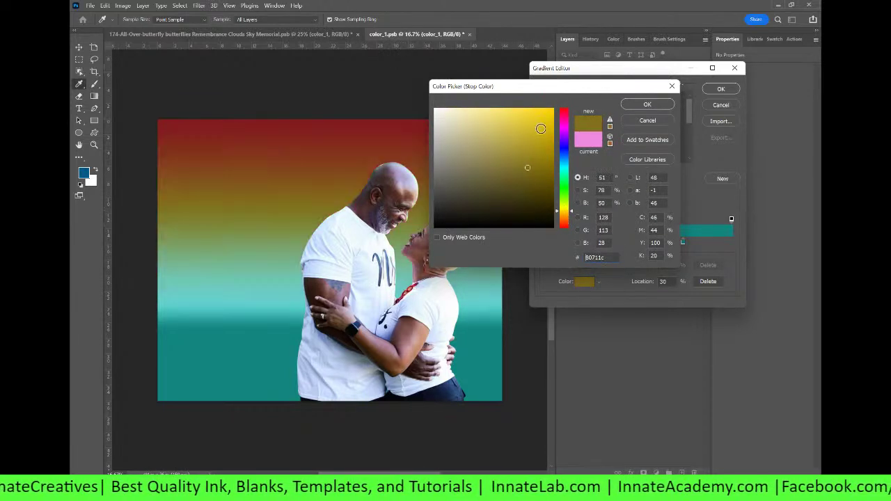
left_click(571, 218)
left_click(555, 122)
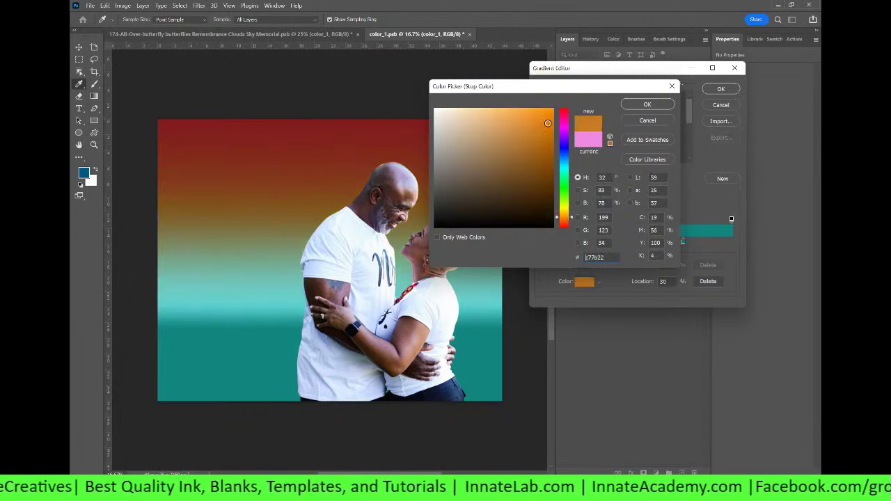
left_click(555, 120)
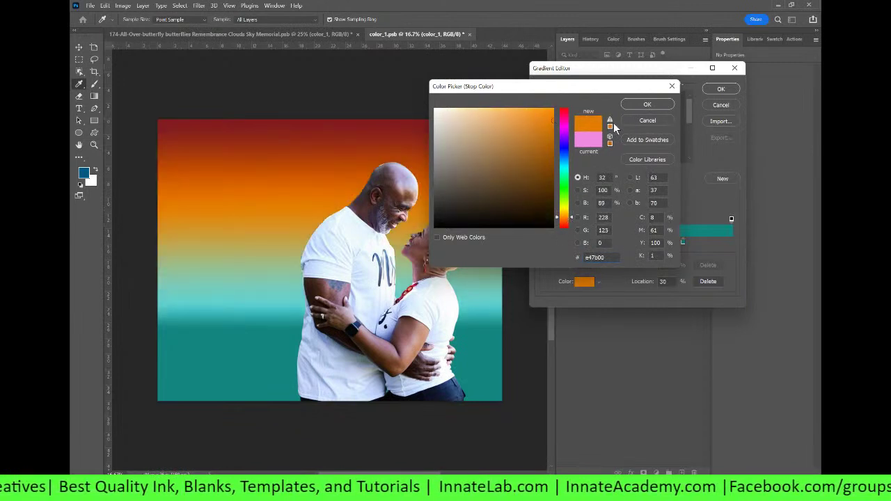
left_click(635, 108)
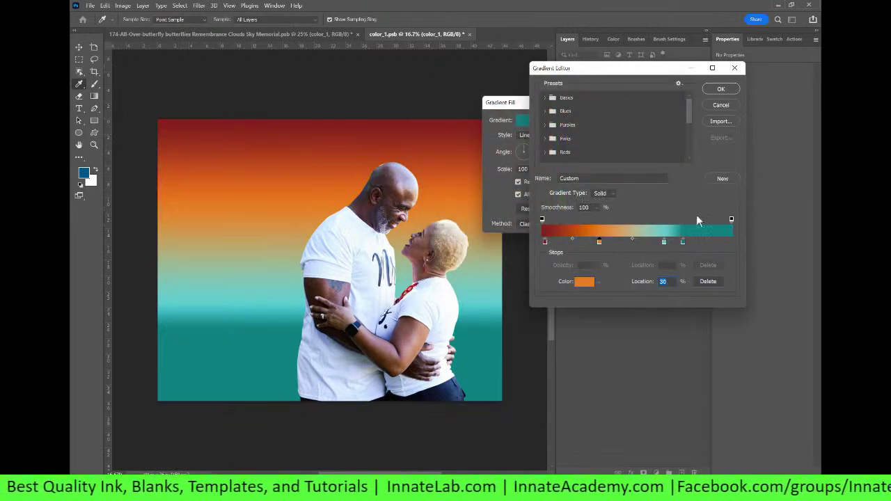
Delete the light turquoise gradient stop at 64% and recolor the teal stop at 74% to bright crimson #df0c4d.
left_click(663, 243)
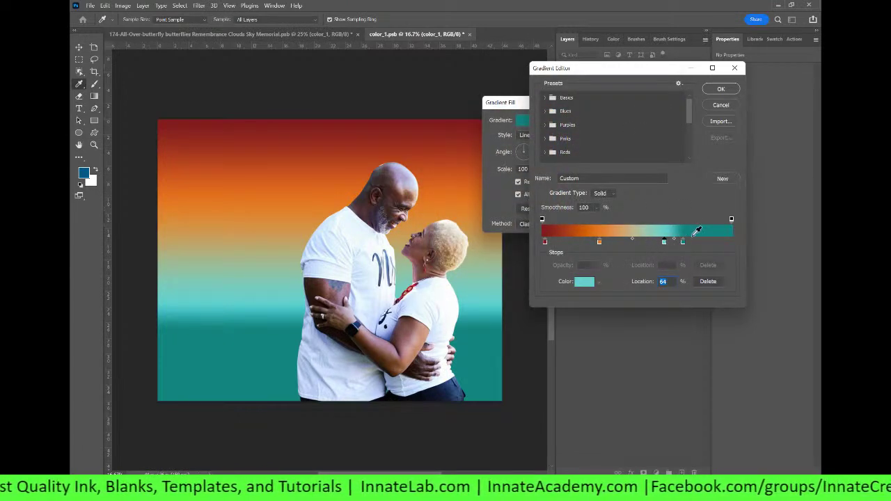
left_click(709, 282)
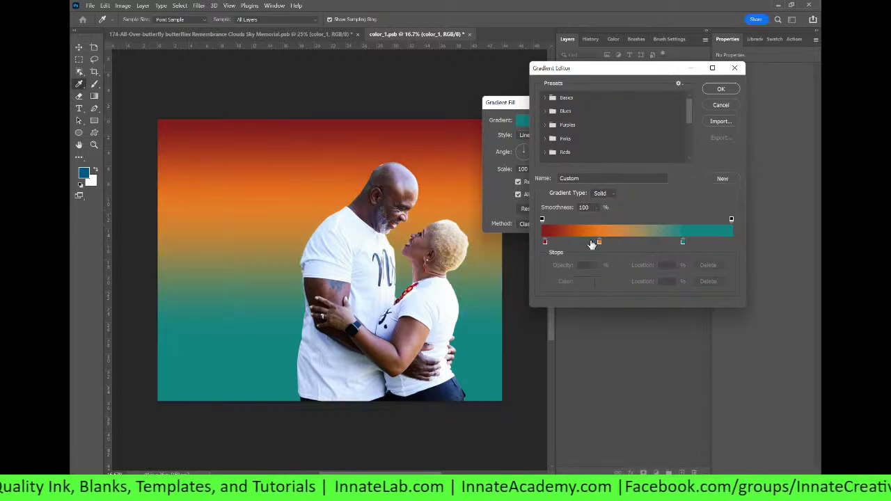
double_click(683, 242)
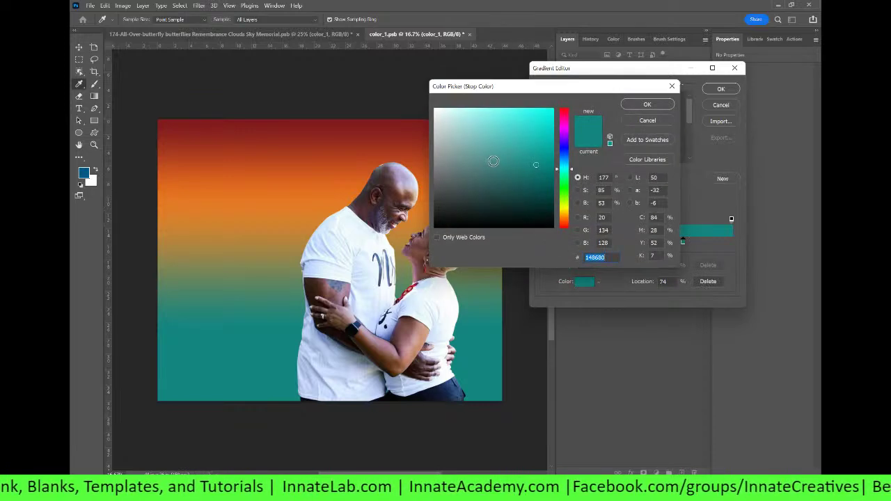
left_click_drag(565, 130, 562, 117)
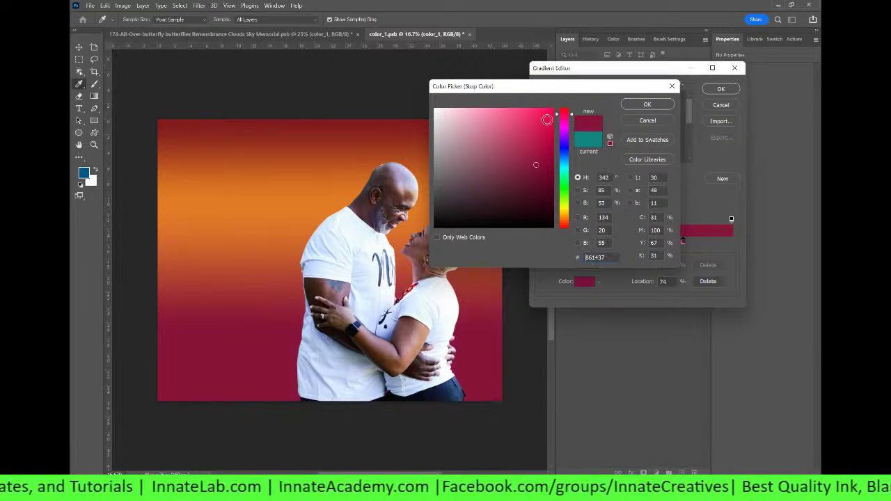
left_click(547, 122)
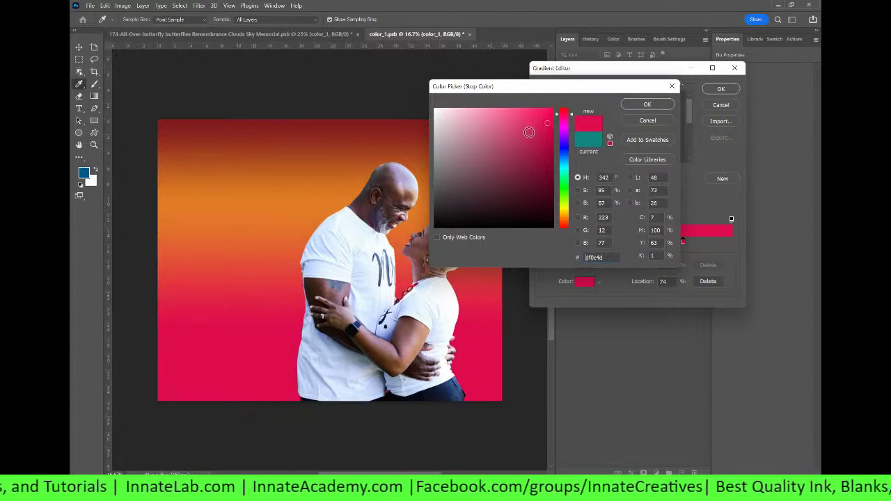
left_click(647, 103)
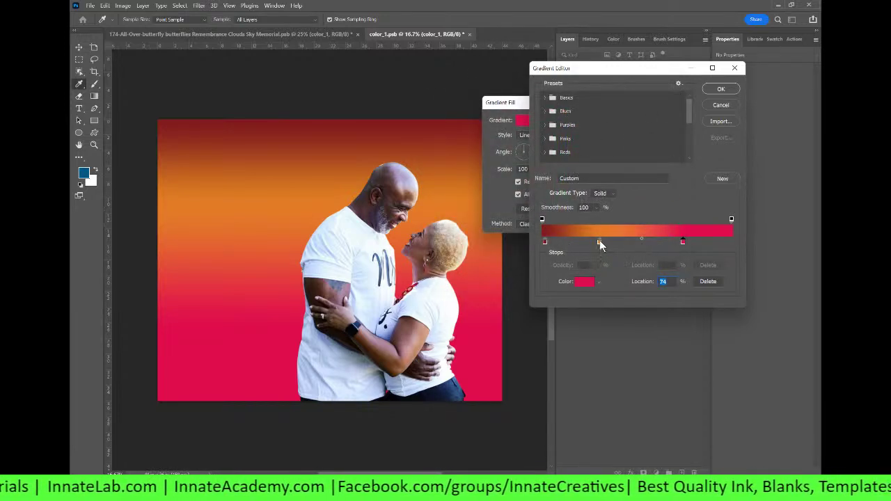
Try the orange stop at 51% and the dark red stop at 0%, adding and removing an extra stop at 100%.
left_click_drag(600, 242, 637, 242)
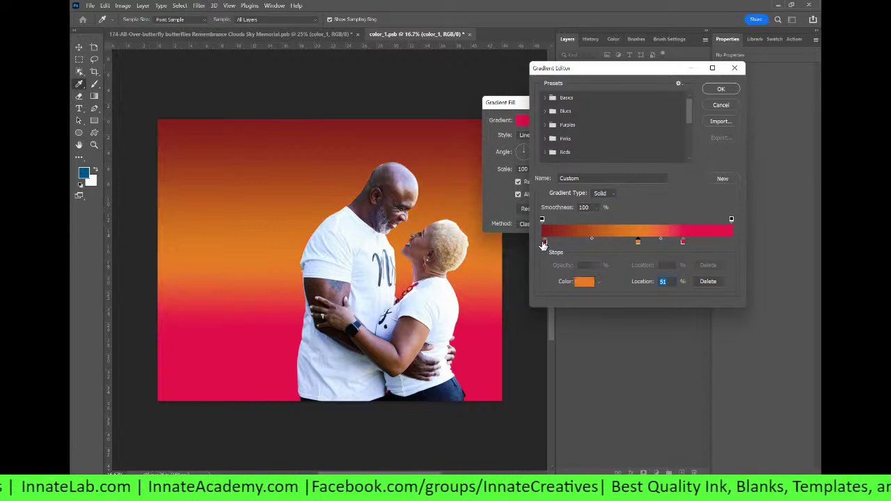
left_click(544, 243)
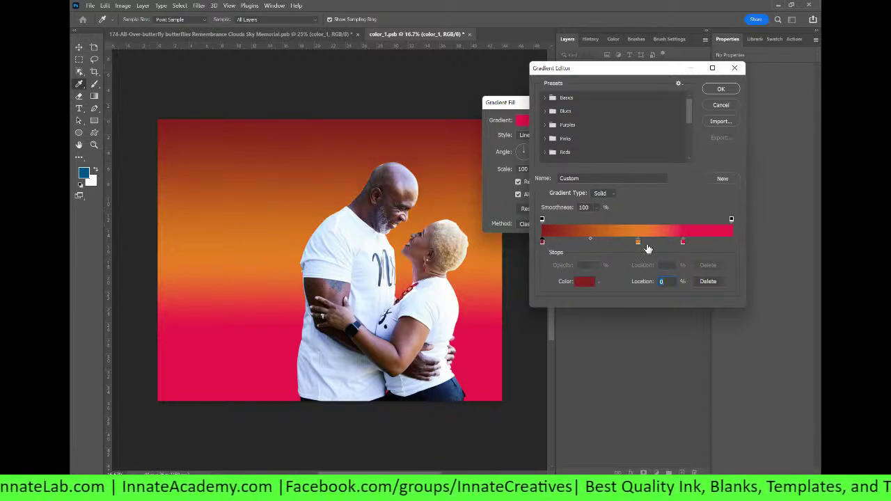
left_click(730, 243)
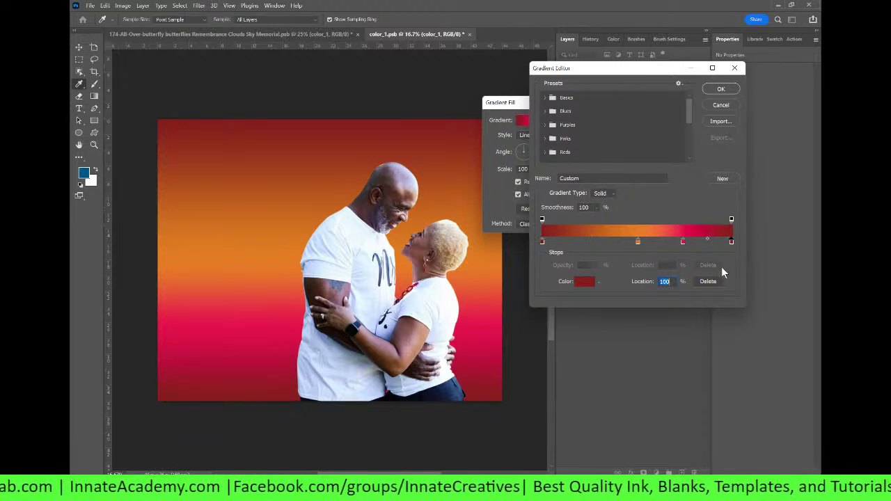
left_click(710, 282)
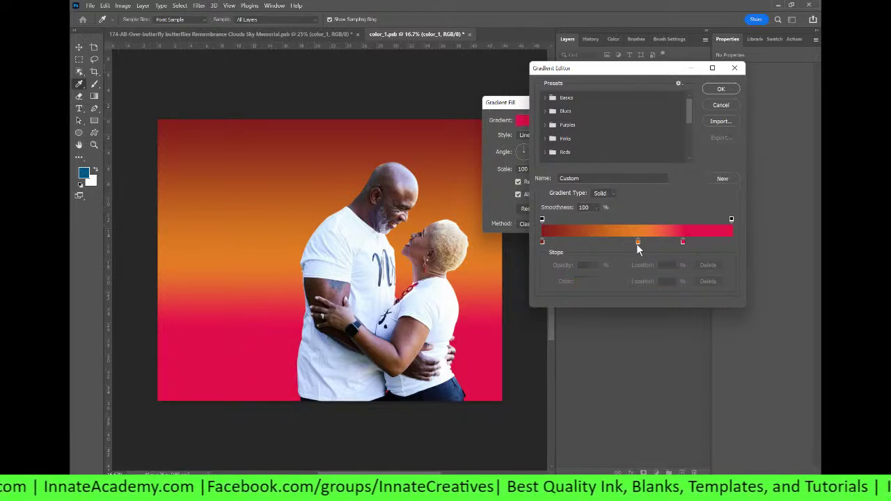
Move the dark red gradient stop to 21% and recolor it to a brighter, print-safe red, #a31e21.
left_click_drag(638, 243, 661, 242)
left_click_drag(543, 243, 582, 242)
left_click(585, 282)
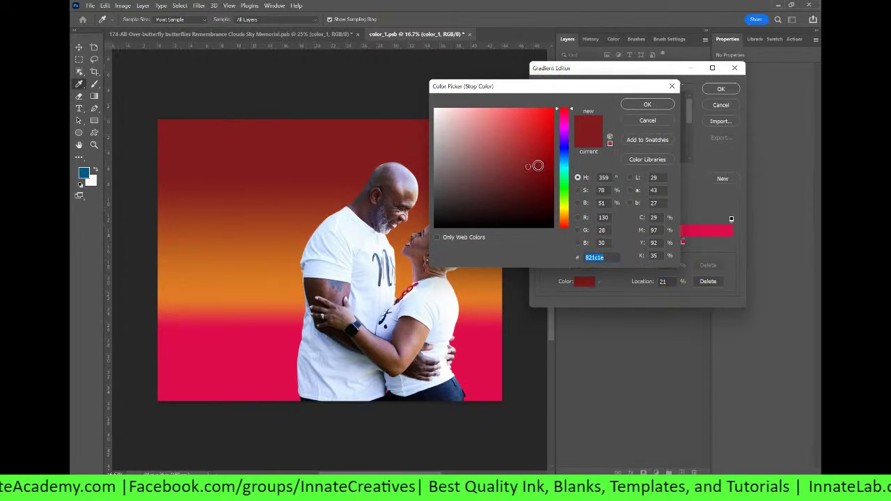
mouse_move(529, 167)
left_mouse_down()
mouse_move(549, 154)
mouse_move(546, 162)
left_mouse_up()
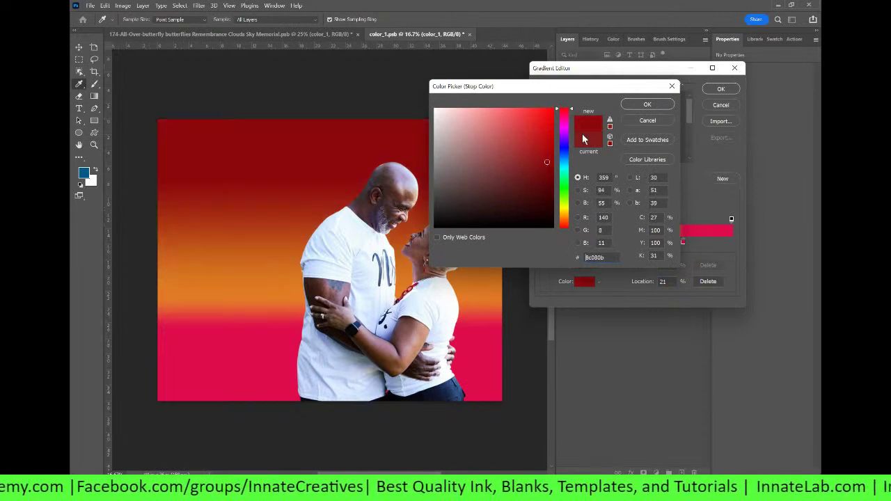
left_click(543, 151)
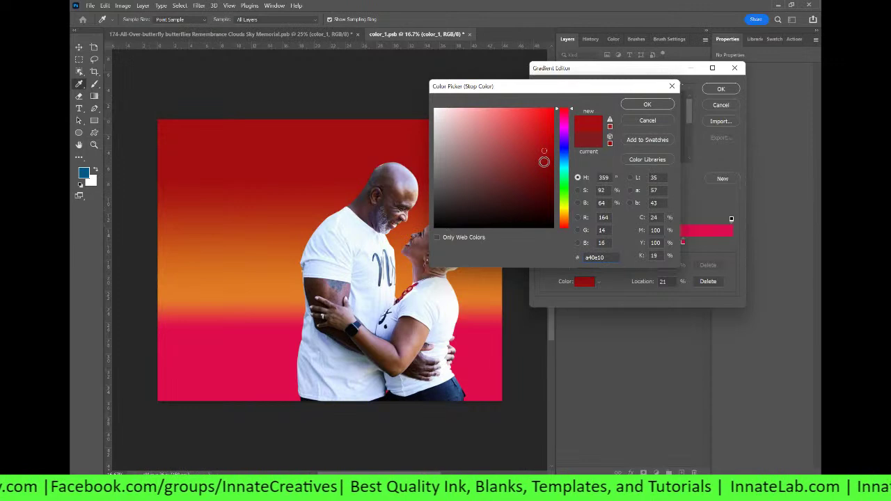
left_click(610, 126)
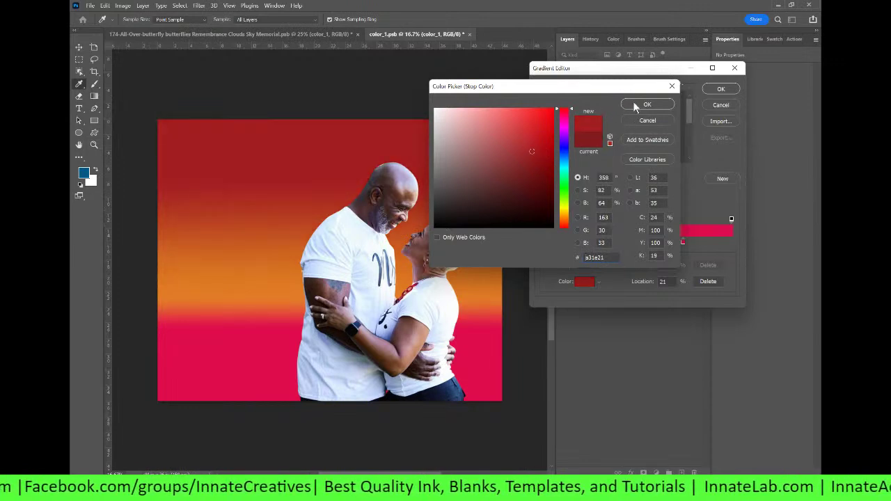
left_click(634, 104)
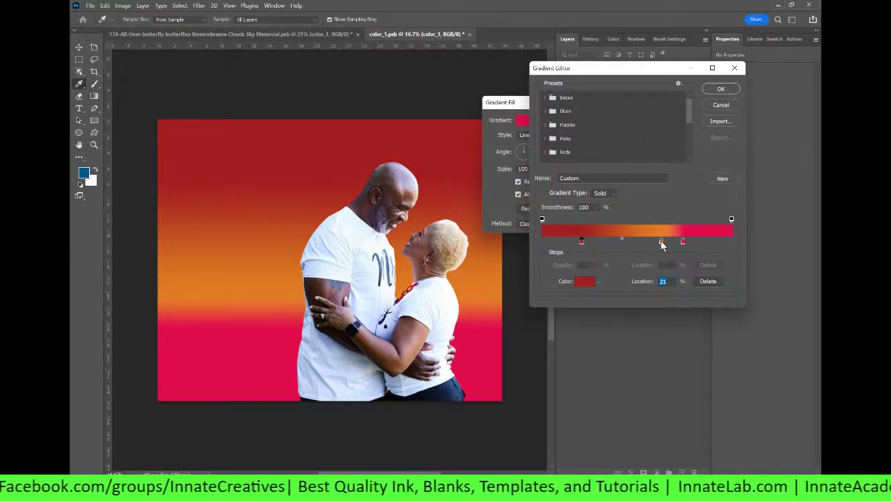
Move the orange gradient stop to 49% and apply the edited gradient to the fill layer.
left_click_drag(661, 241, 638, 243)
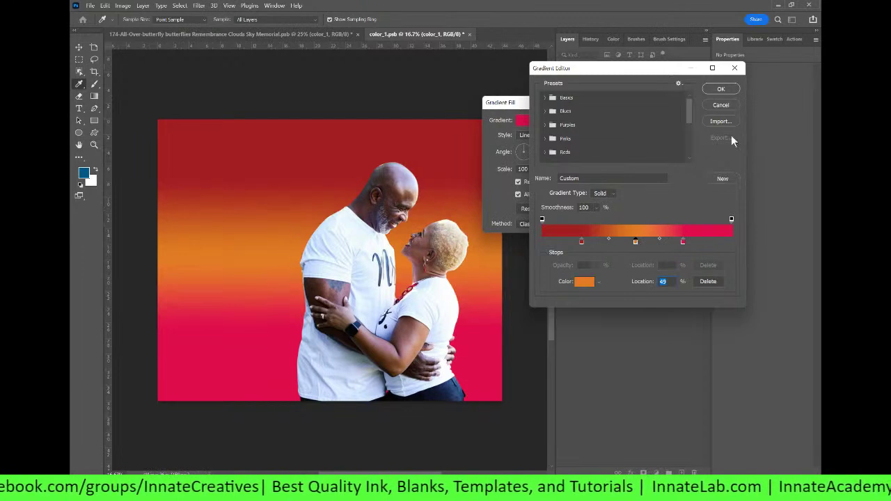
left_click(721, 90)
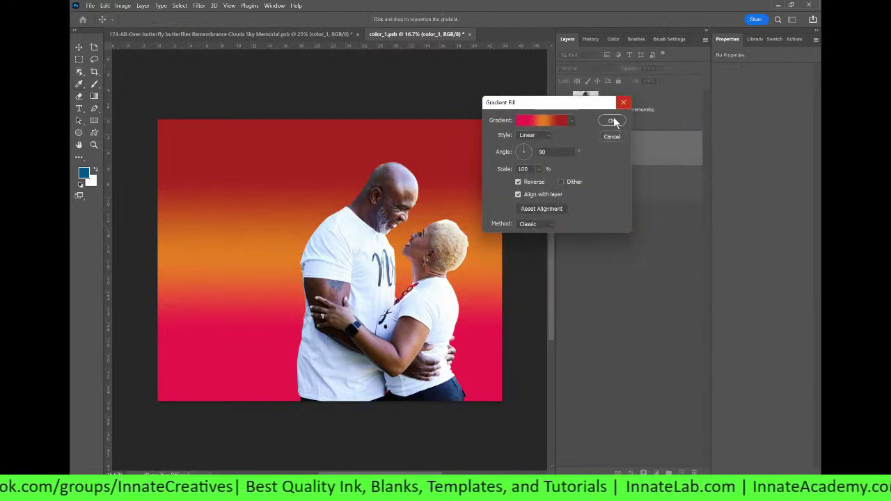
left_click(614, 121)
Delete the couple's cutout layer from color_1.psb, then close the file and save its changes.
left_click(641, 106)
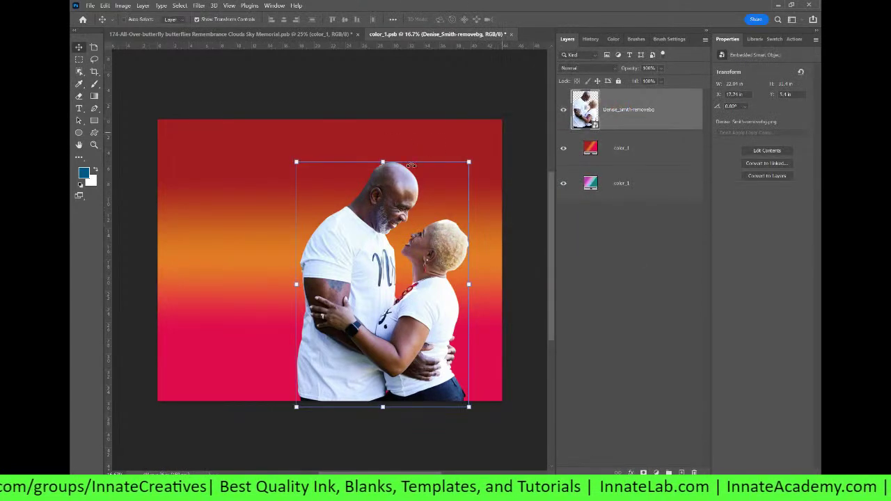
key("Delete")
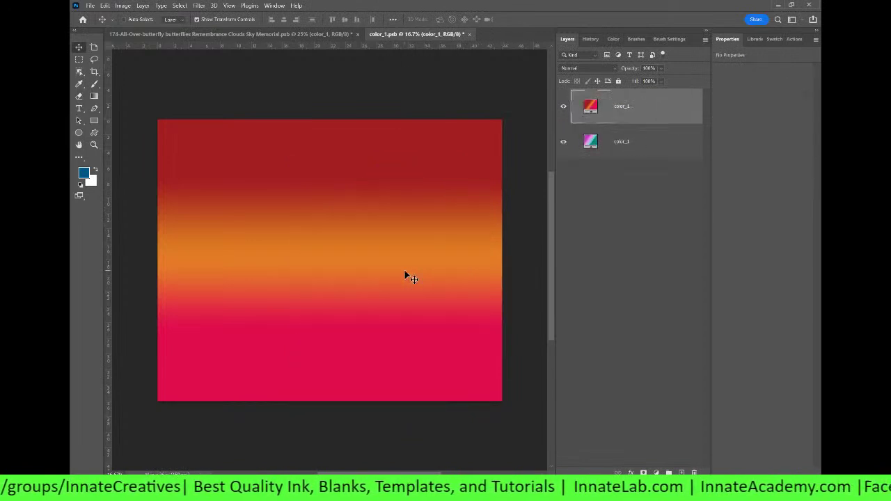
left_click(470, 34)
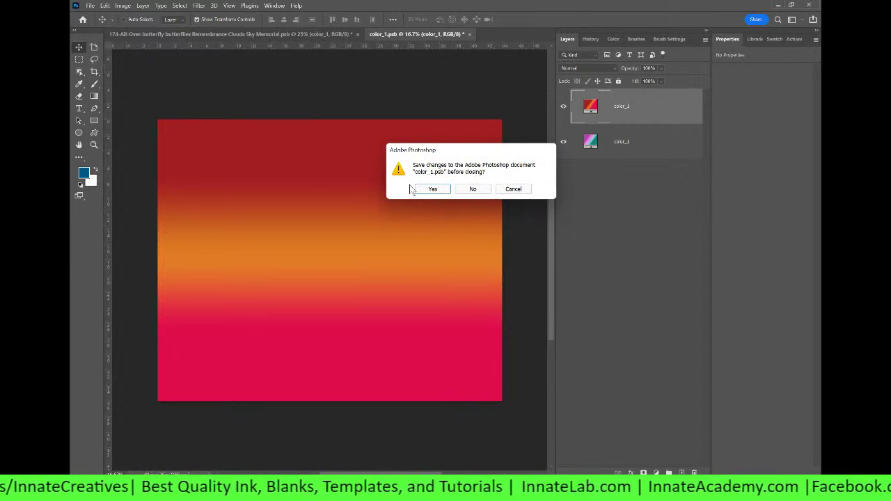
left_click(432, 189)
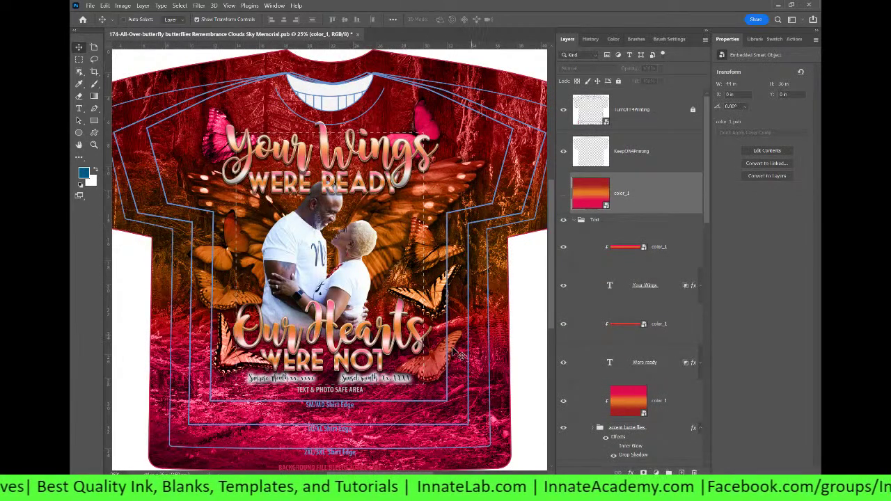
Set the blend mode of the color_1 layer clipped to the background group to Soft Light.
scroll(639, 298, "down", 10)
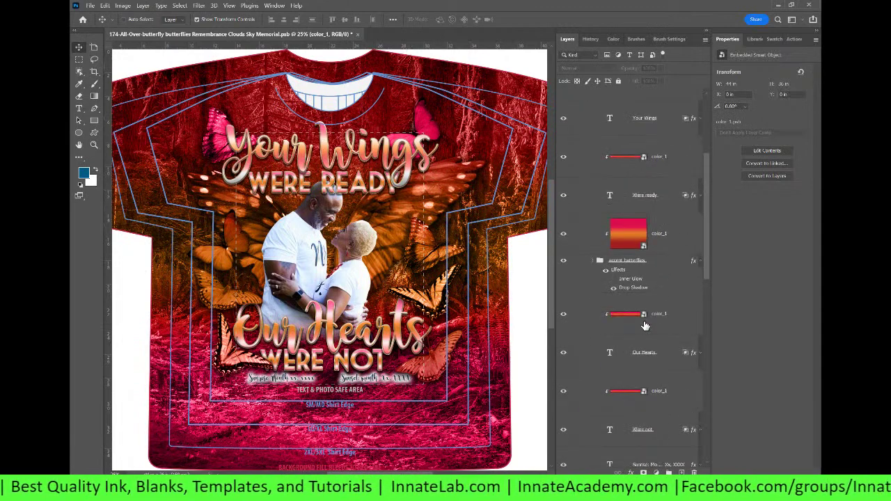
scroll(645, 321, "down", 1)
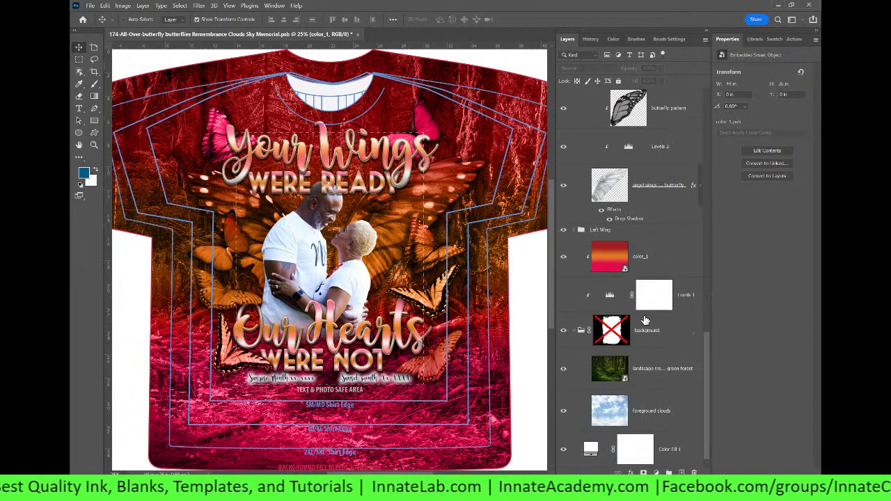
left_click(608, 264)
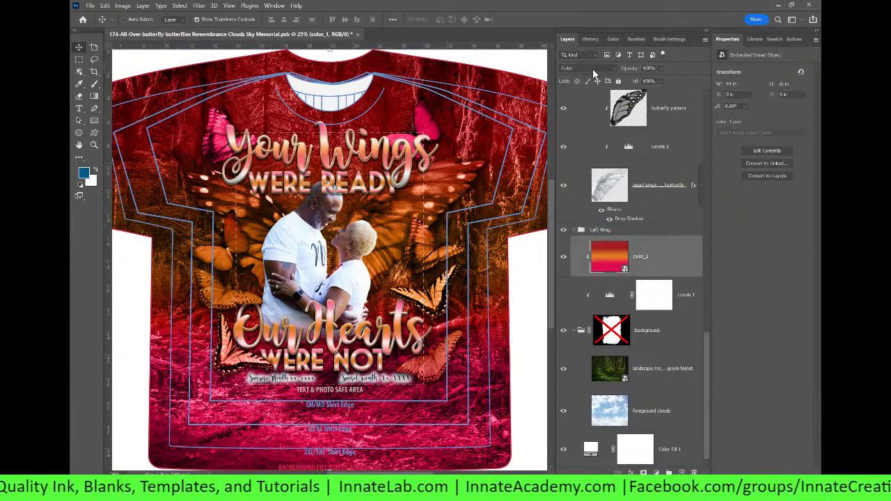
left_click(593, 68)
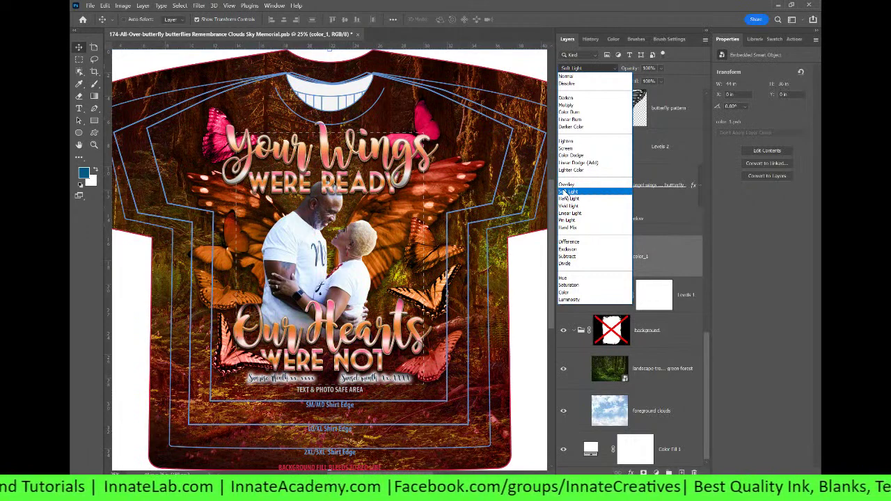
left_click(566, 192)
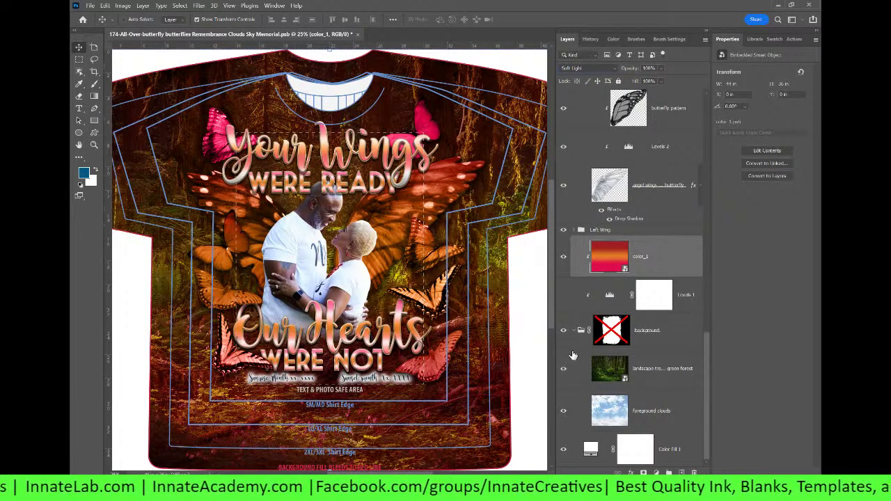
Hide the green forest layer in the background group and compare the clouds with Levels 1 on and off.
left_click(563, 373)
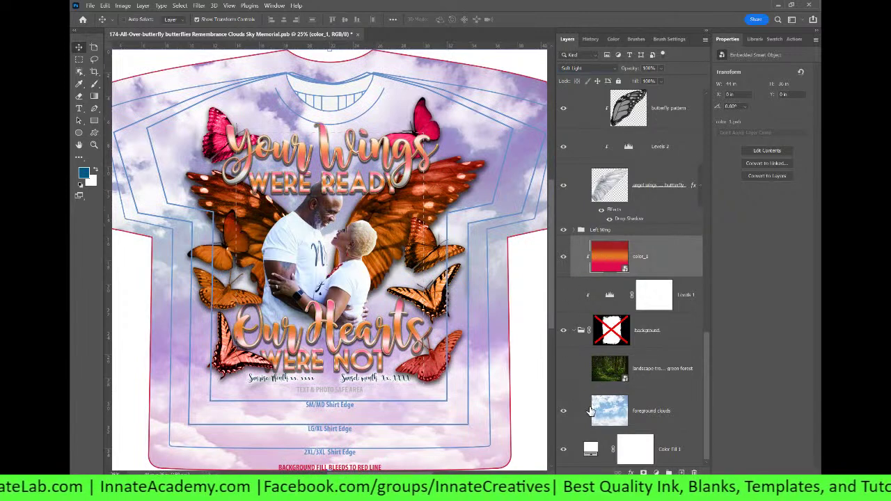
left_click(564, 296)
left_click(564, 298)
Add a Black & White adjustment layer with default settings above the forest layer inside the background group and compare its effect.
left_click(661, 376)
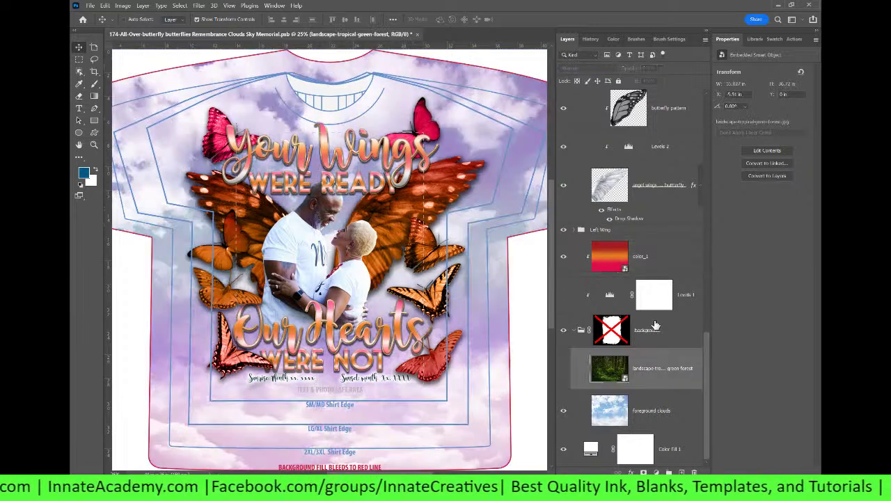
left_click(667, 331)
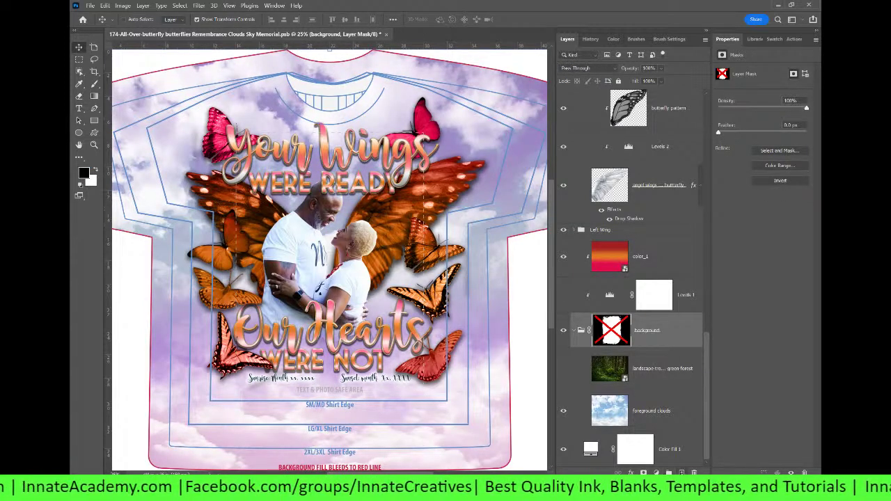
left_click(657, 473)
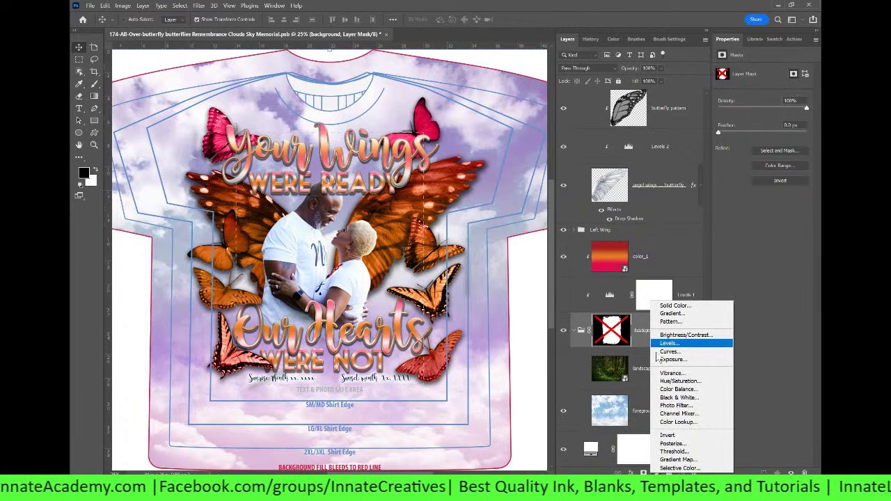
left_click(684, 398)
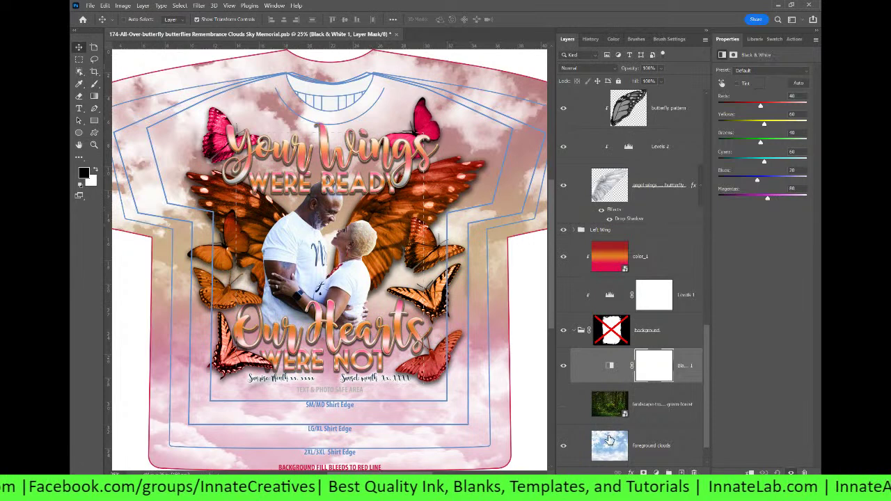
left_click(563, 366)
left_click(563, 365)
Preview other blend modes on the background's color_1 layer, keep Soft Light, and compare Levels 1 on and off.
left_click(613, 271)
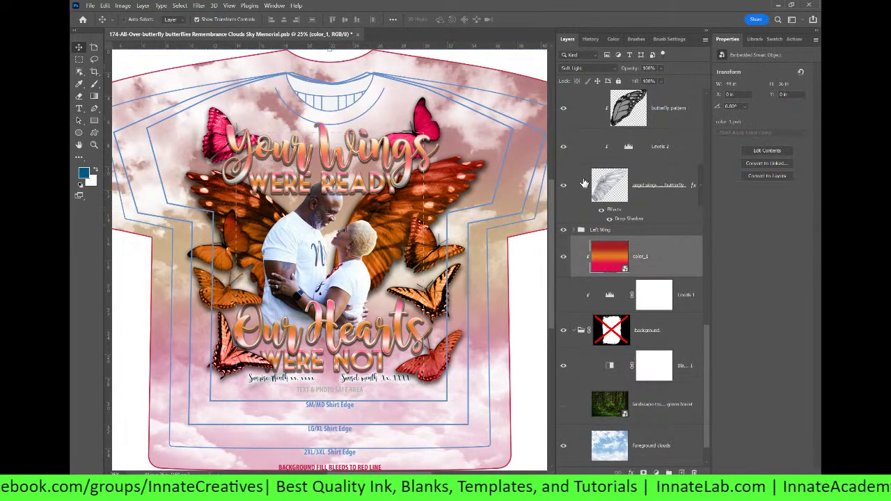
left_click(574, 69)
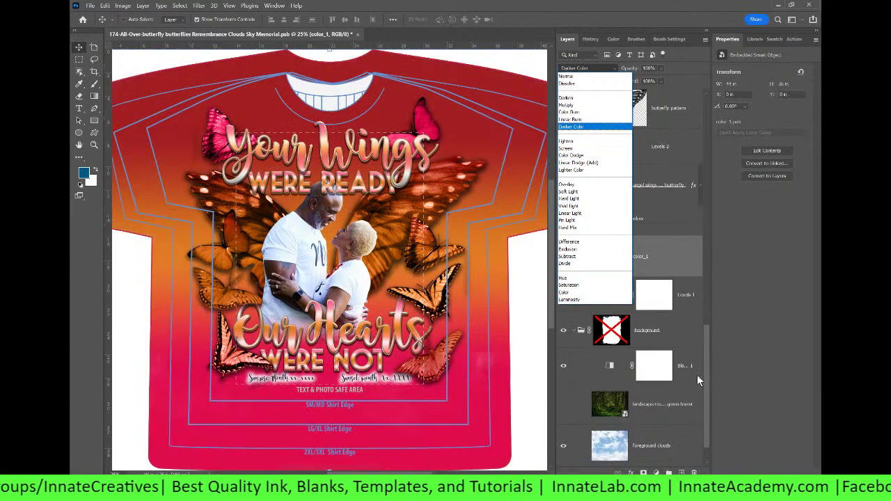
left_click(568, 191)
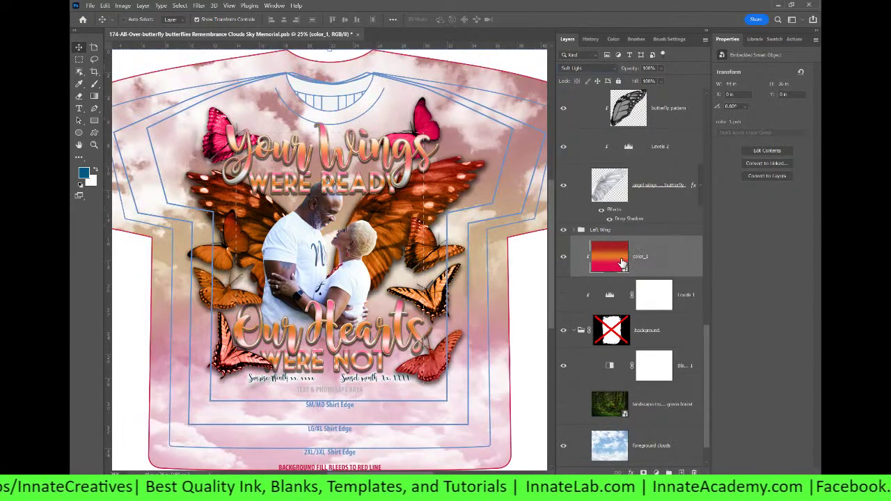
left_click(563, 295)
left_click(563, 295)
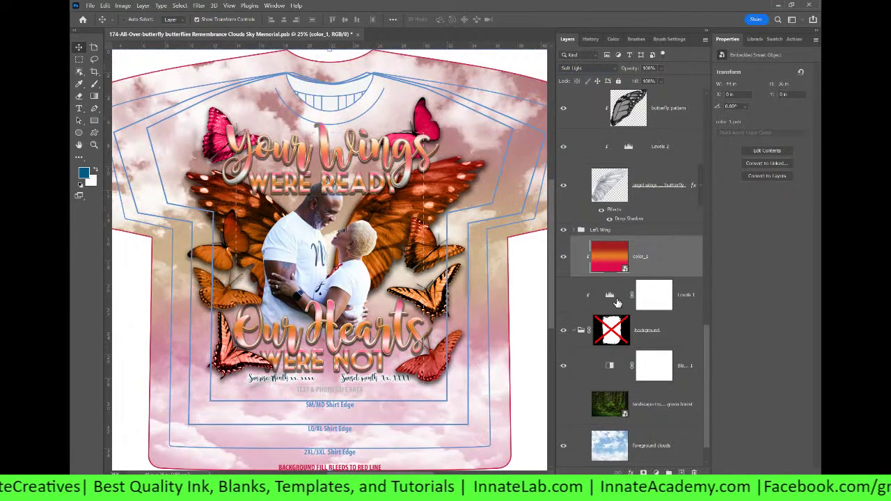
Keep Levels 1 off, hide the Black & White adjustment, show the green forest layer, and set the background's color_1 blend mode to Color.
left_click(563, 297)
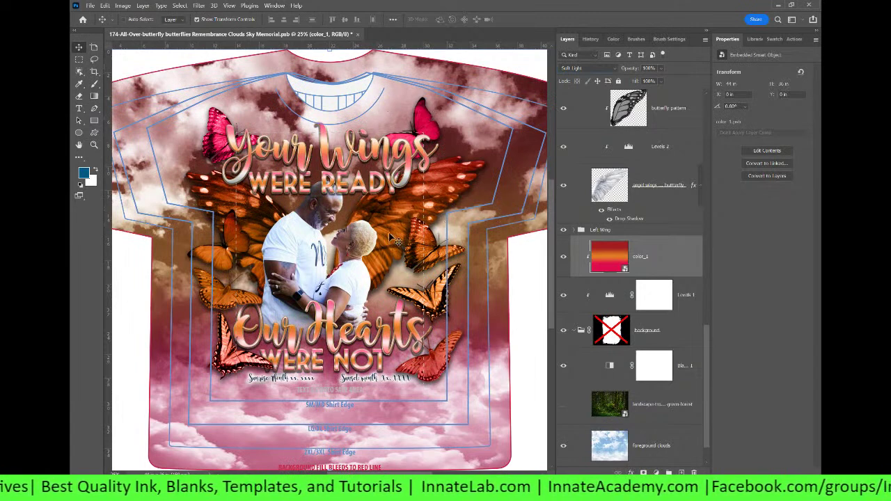
left_click(563, 295)
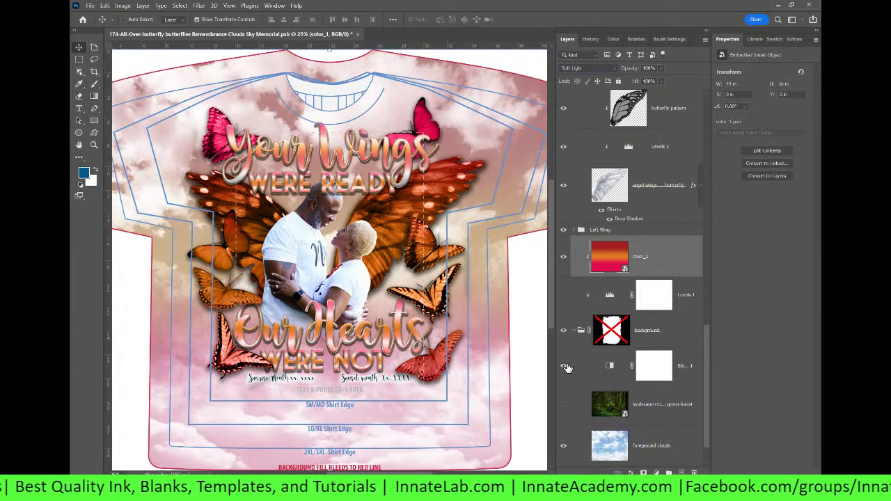
left_click(564, 404)
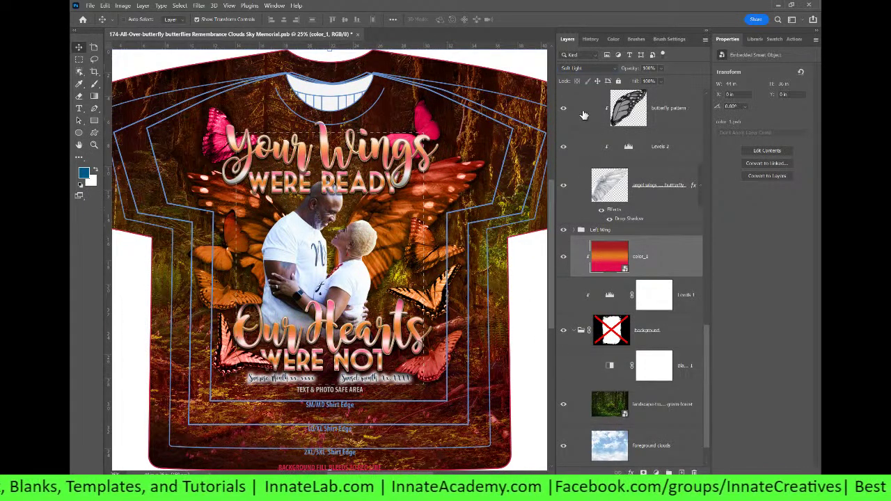
left_click(570, 69)
left_click(591, 293)
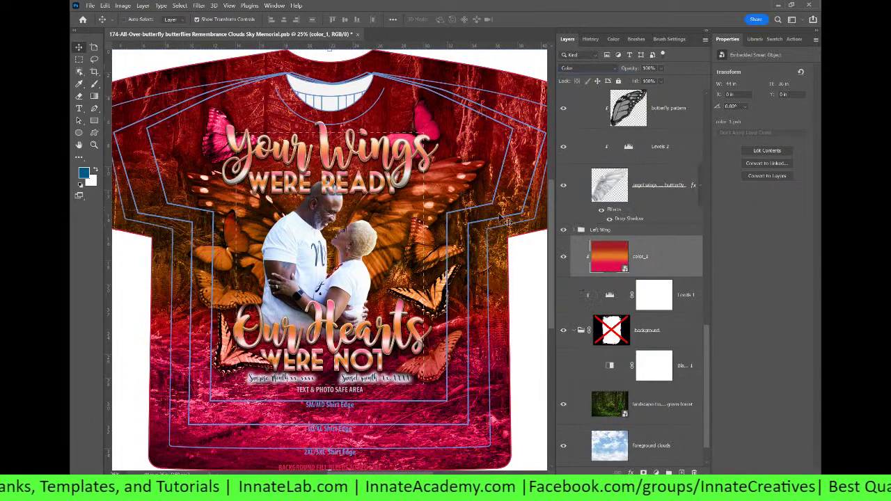
Compare the Black & White adjustment on and off, leave it off, and re-enable the background group's layer mask.
left_click(685, 375)
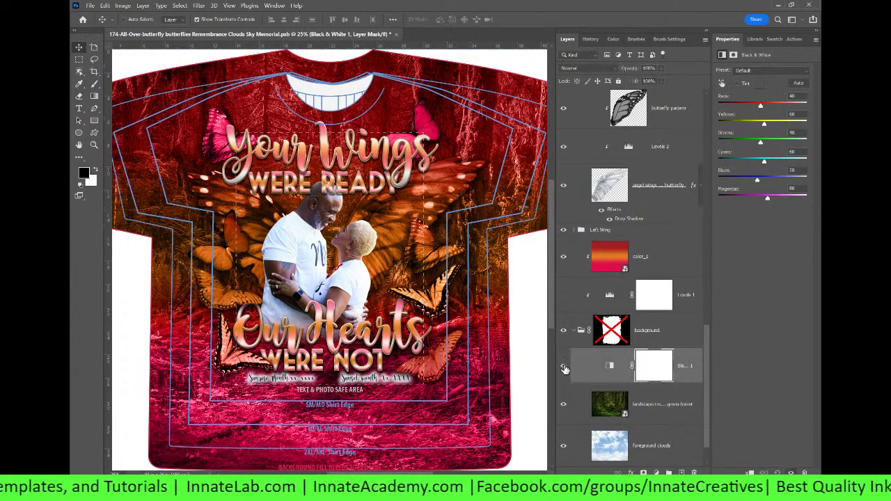
left_click(564, 367)
left_click(564, 367)
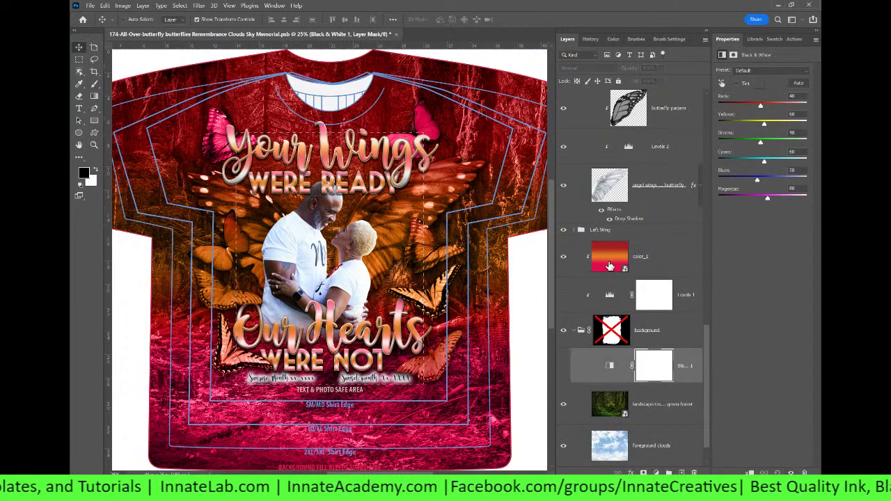
left_click(612, 337, "shift")
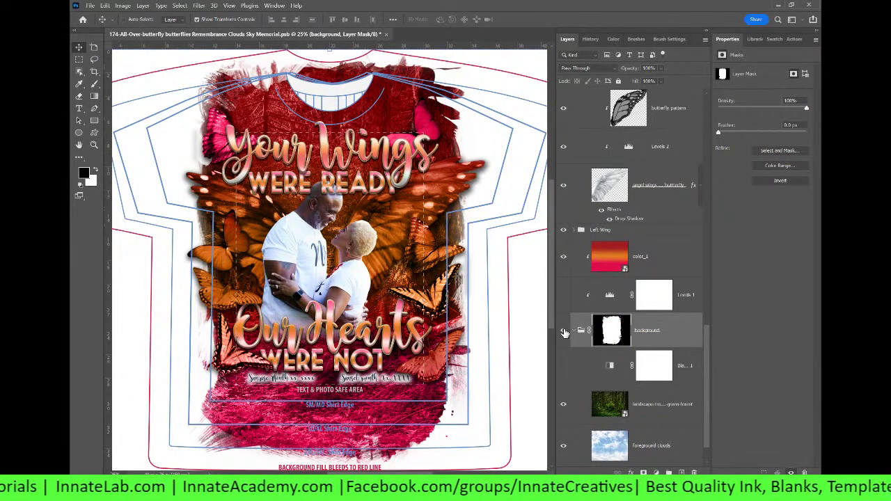
Collapse the background, Right Wing and Text groups to tidy the layer stack.
scroll(577, 333, "up", 6)
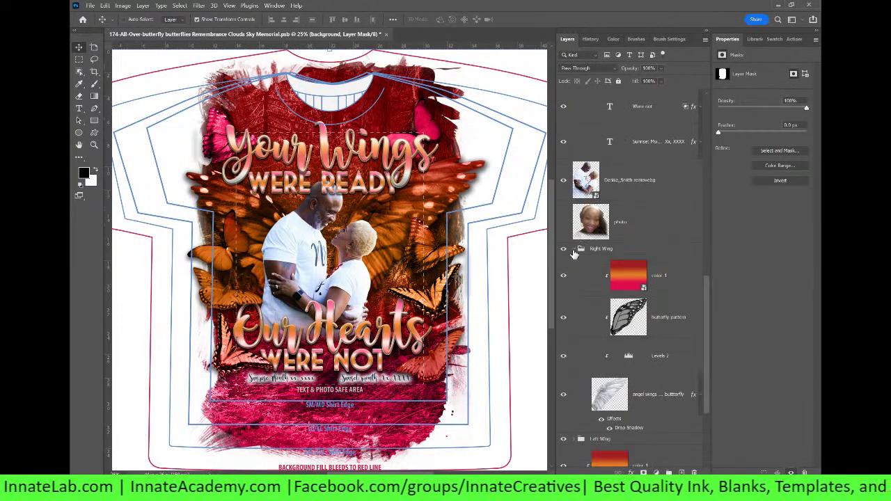
left_click(575, 249)
scroll(522, 312, "up", 1)
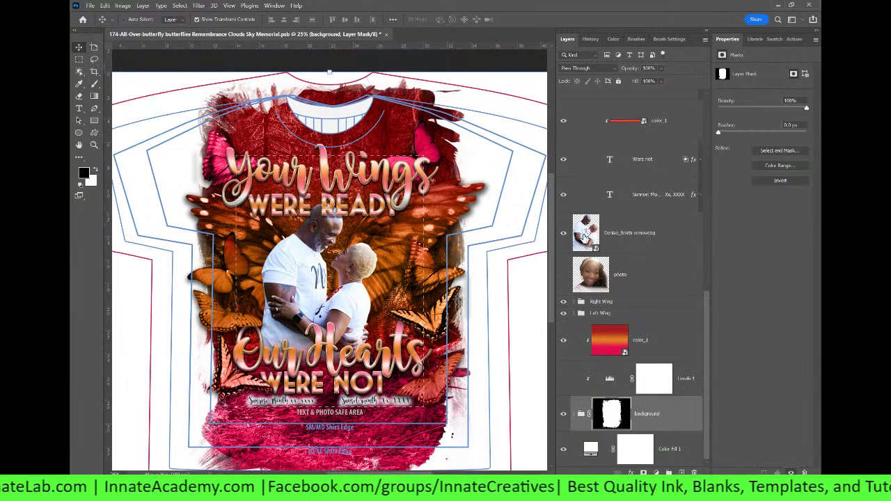
scroll(585, 236, "up", 6)
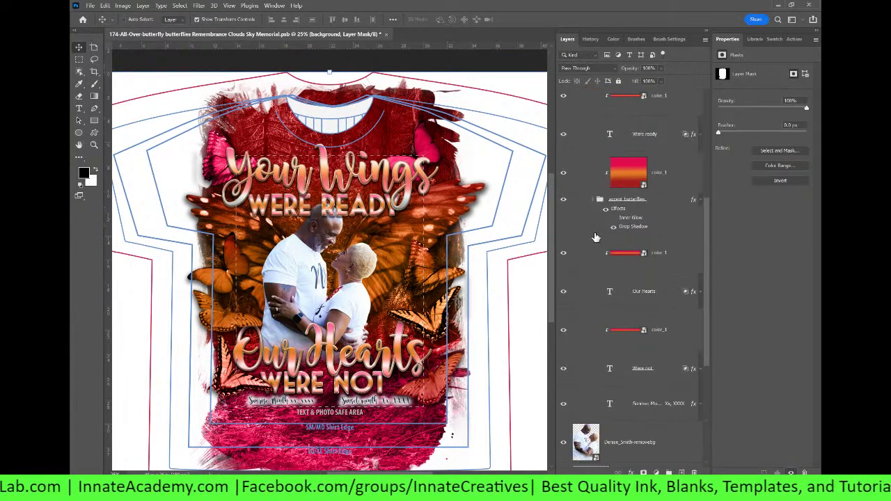
scroll(596, 239, "up", 7)
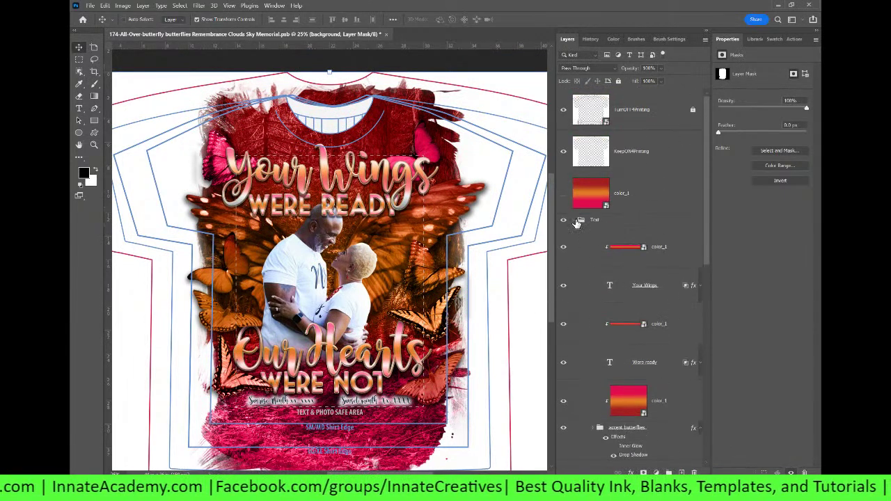
left_click(575, 222)
Duplicate the Text group within the same document, keeping the name Text.
left_click(604, 220)
right_click(611, 220)
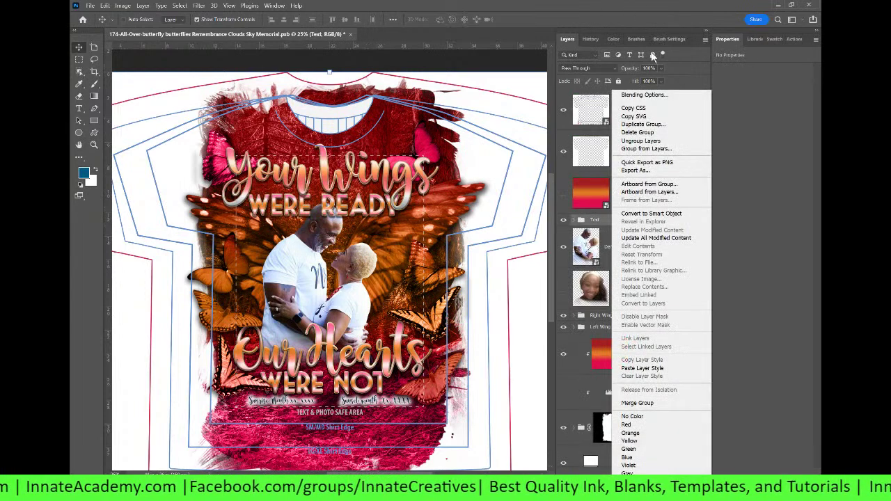
left_click(647, 124)
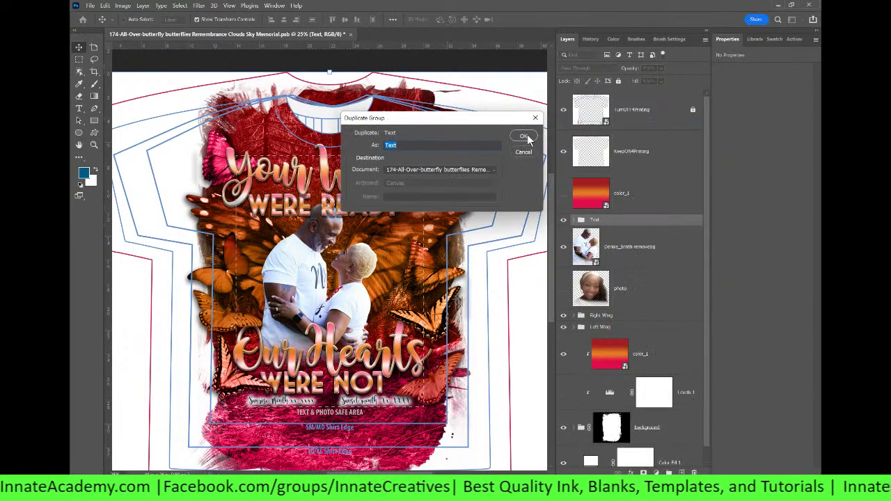
left_click(525, 137)
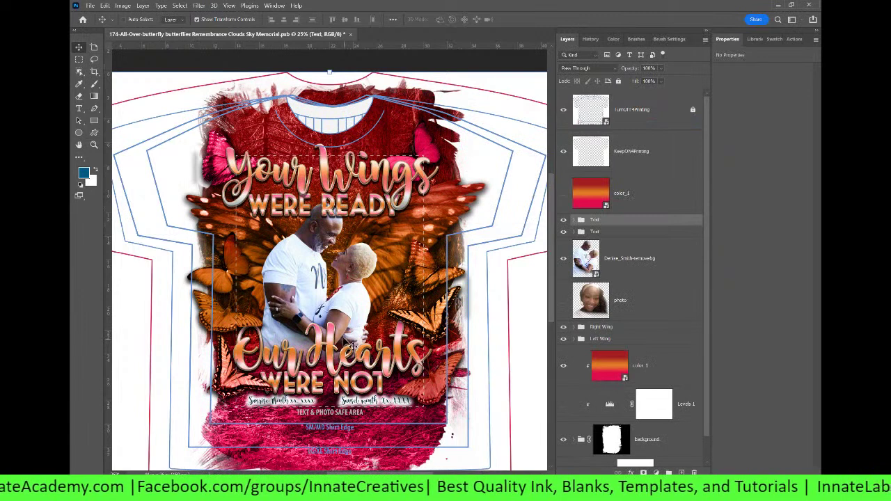
Hide the original Text group and expand the duplicated Text group above it.
left_click(564, 232)
left_click(564, 232)
left_click(564, 232)
left_click(565, 232)
left_click(564, 232)
left_click(573, 220)
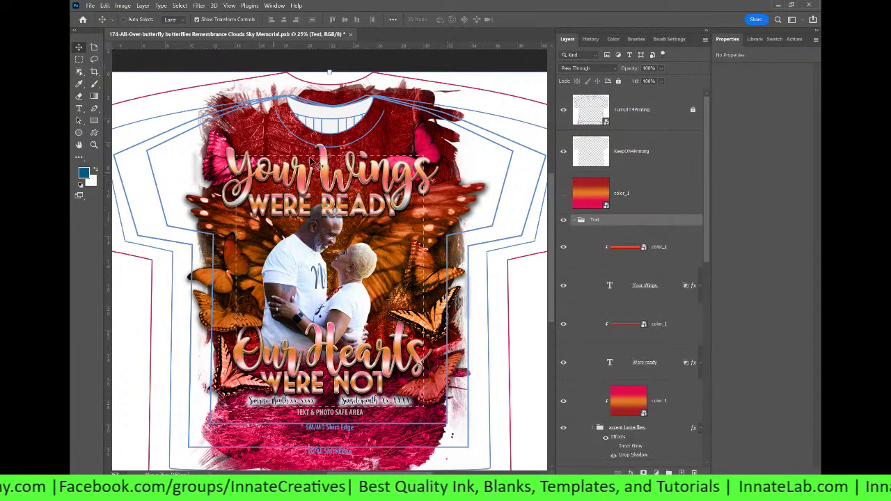
right_click(328, 173)
left_click(334, 195)
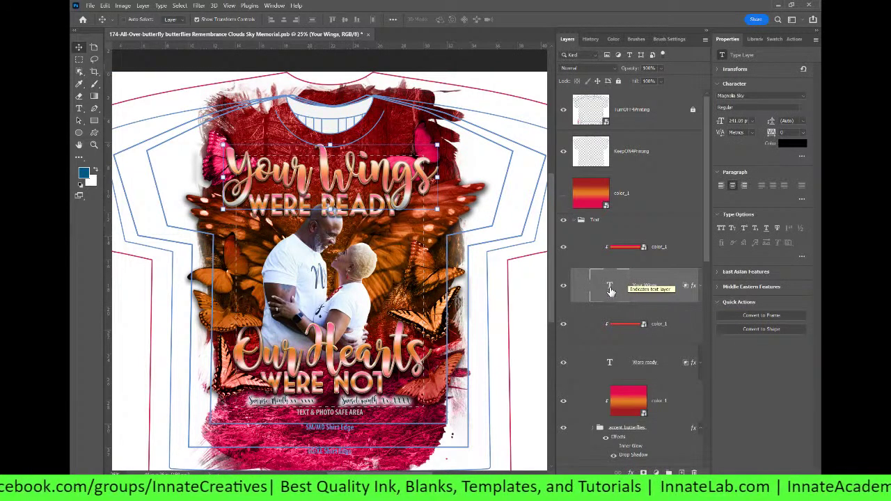
double_click(609, 289)
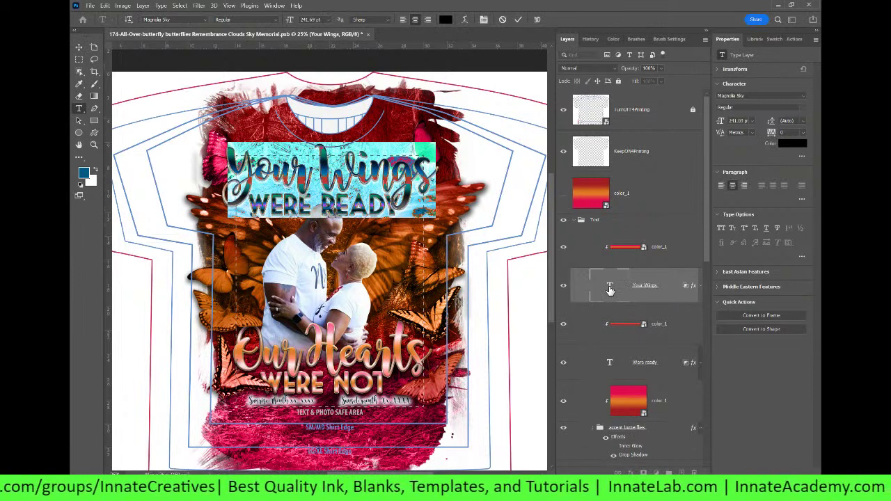
key("Escape")
key("v")
Replace the "Our Hearts" text in the duplicated Text group with "You Give Me".
right_click(332, 352)
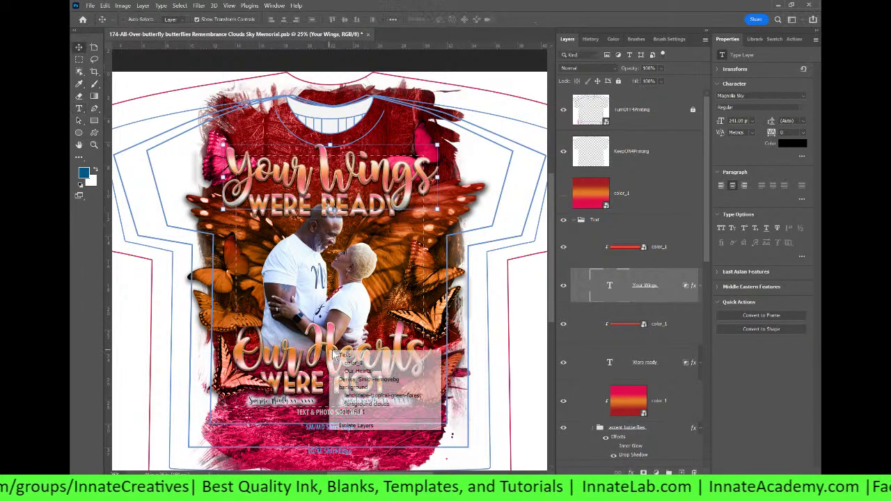
left_click(357, 371)
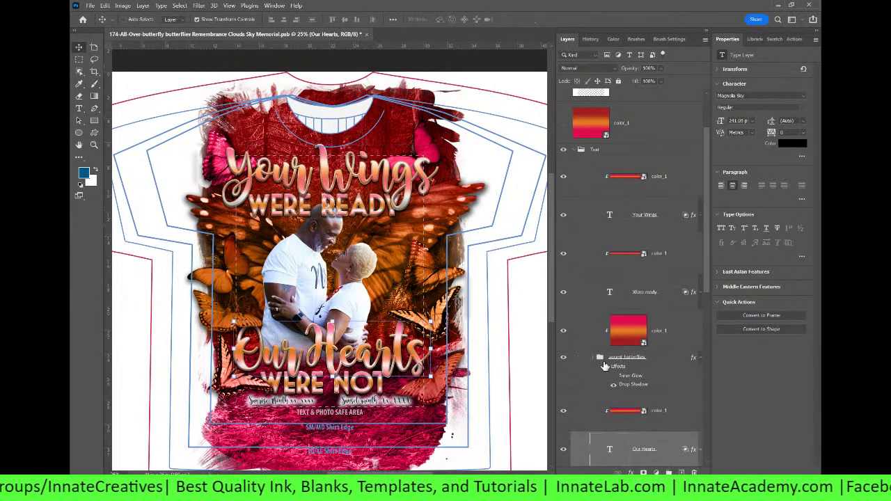
double_click(607, 452)
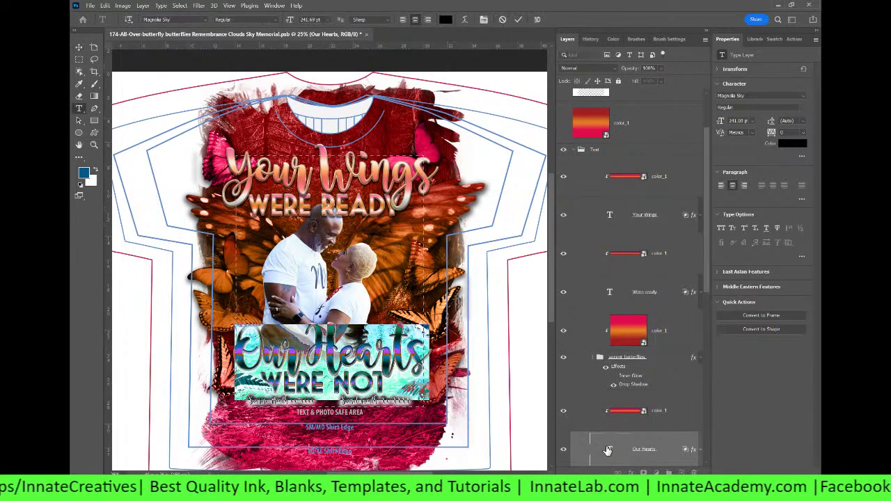
type("you")
key("BackSpace")
key("BackSpace")
key("BackSpace")
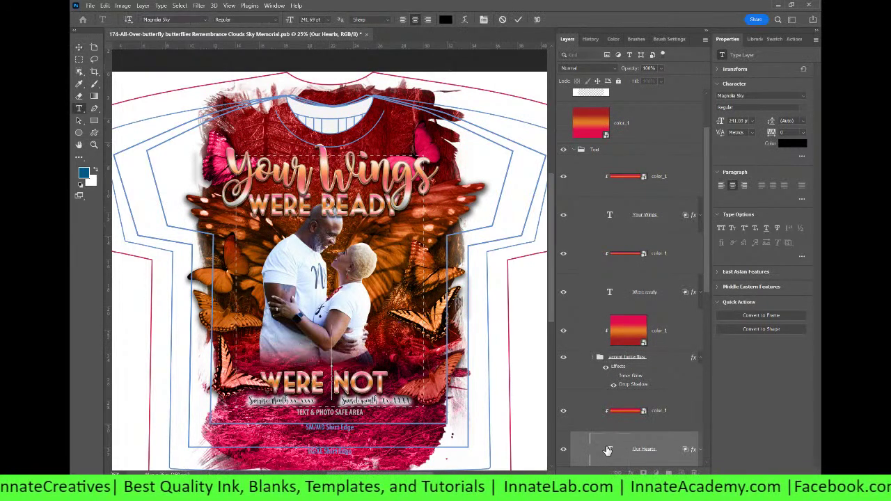
type("You")
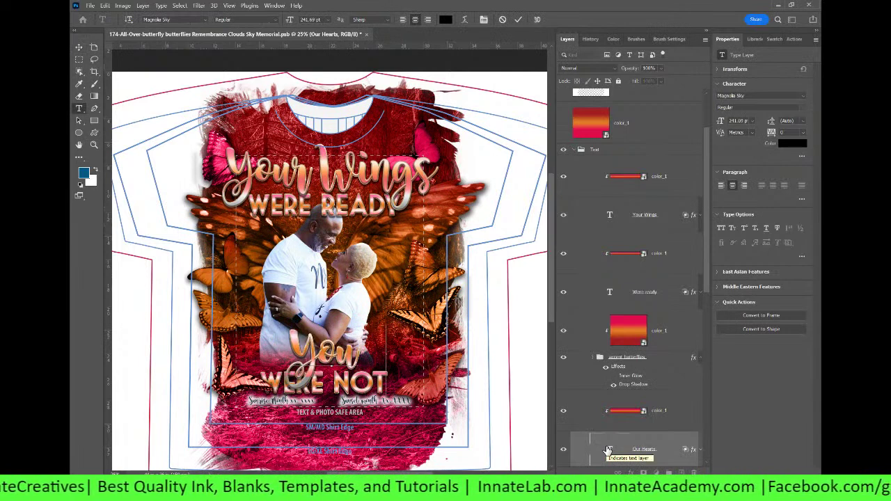
type(" Give Me")
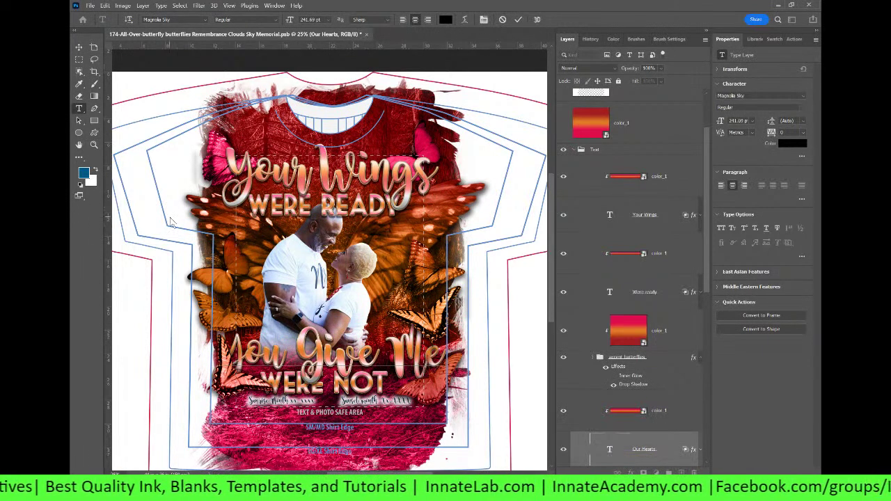
left_click(79, 46)
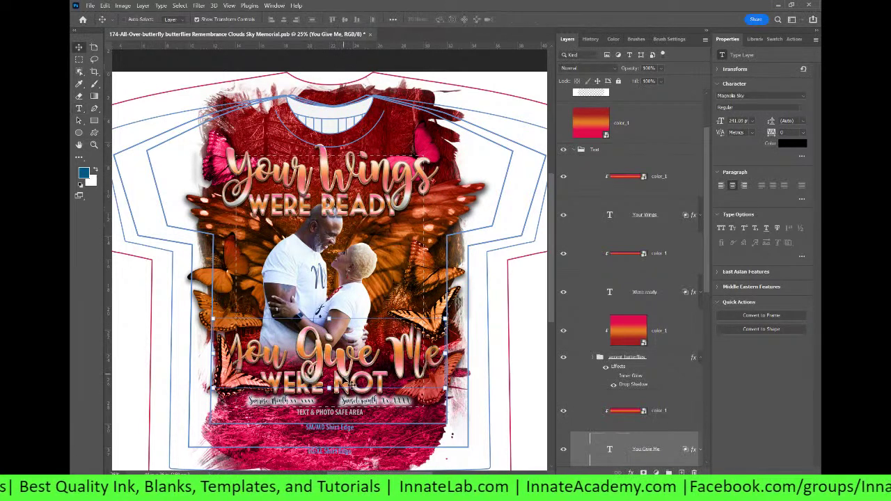
Replace the "Were not" text in the duplicated Text group with "butterflies".
right_click(348, 390)
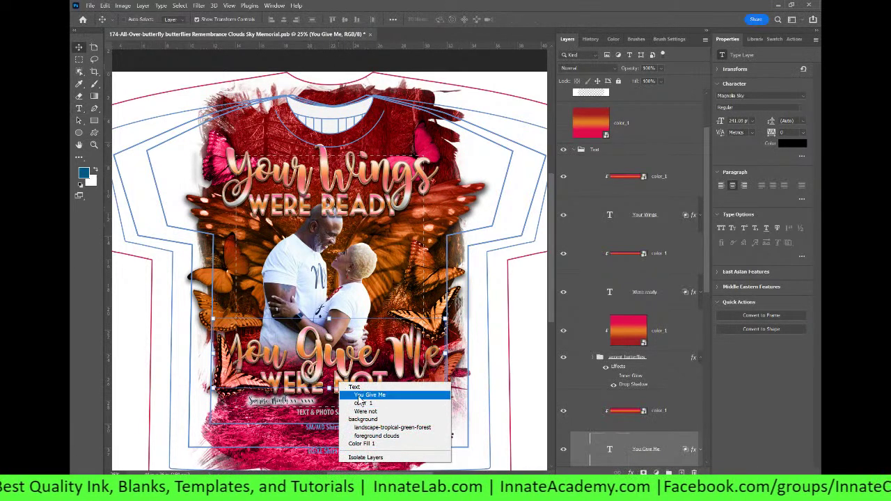
scroll(655, 425, "down", 3)
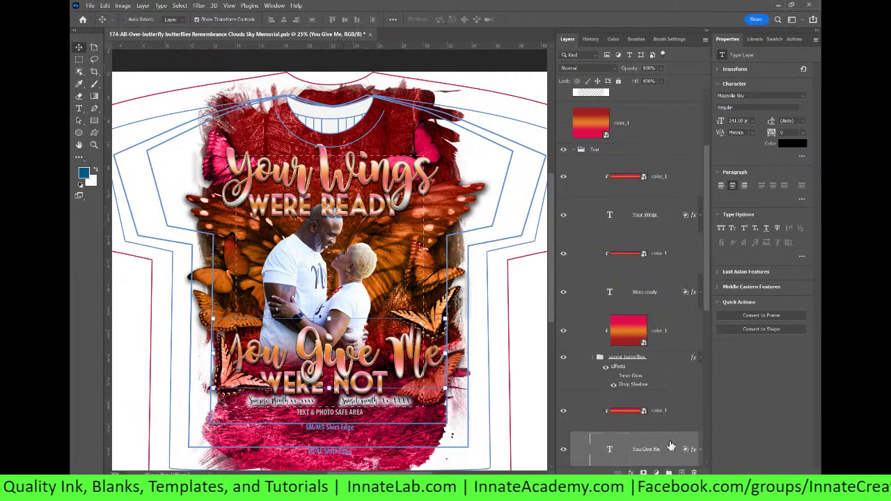
double_click(611, 403)
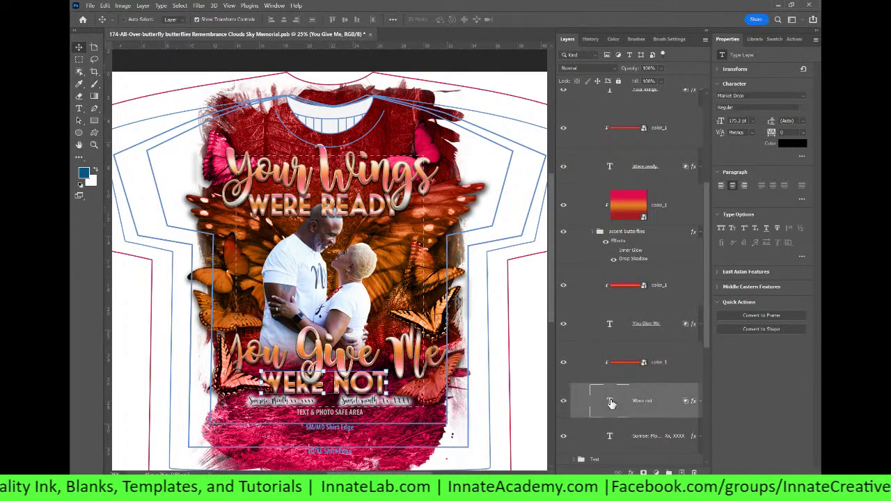
type("DU")
type("TTER")
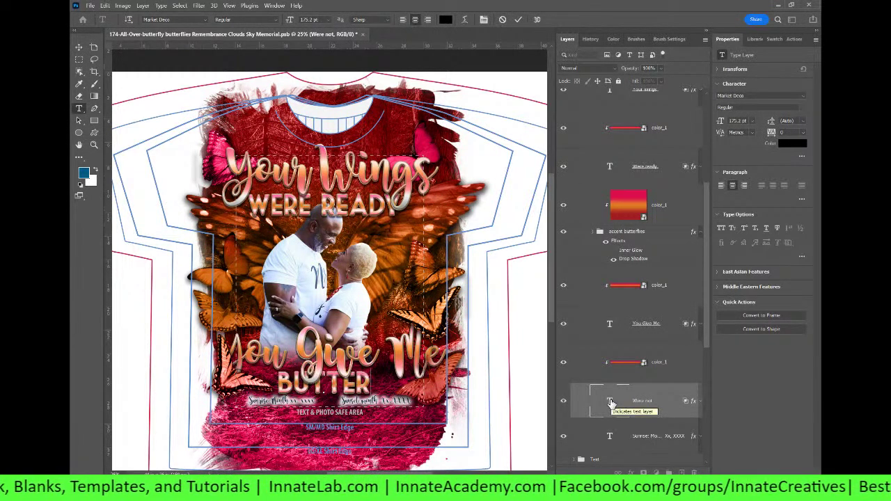
type("FLIES")
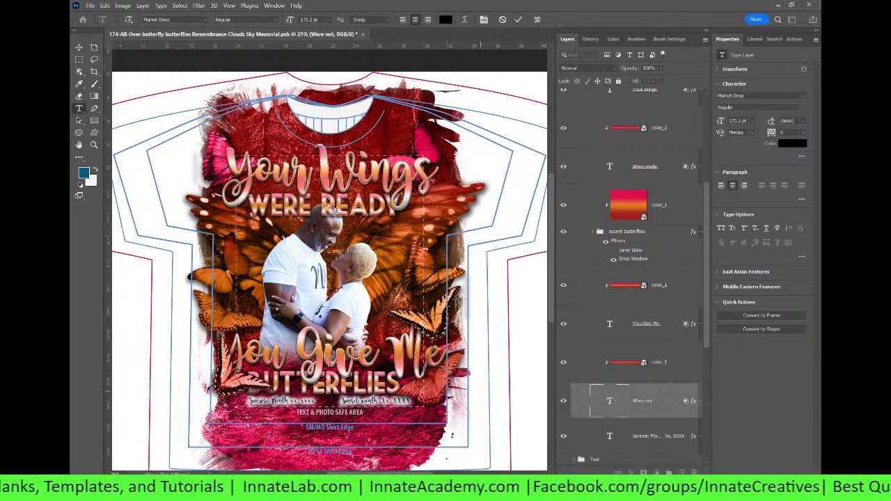
left_click(78, 47)
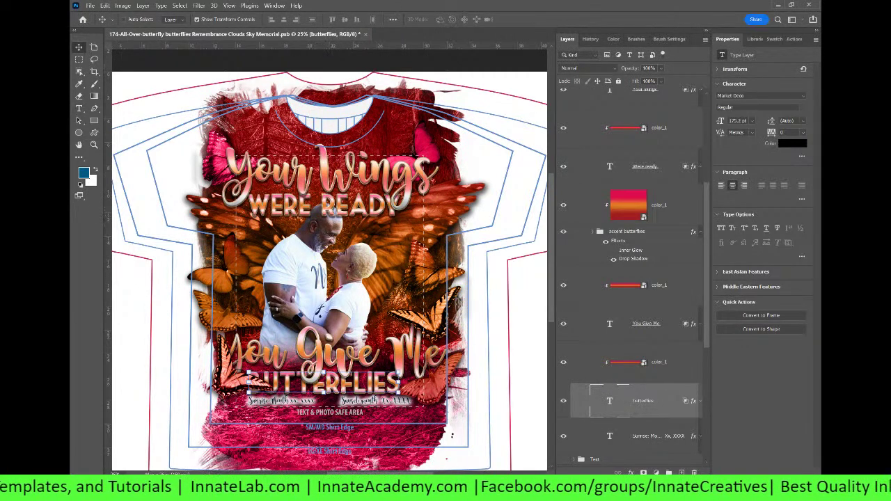
Nudge the color_1 gradient clipped to "You Give Me" down to about Y 21.3 in and stretch its height slightly over the lettering.
right_click(323, 354)
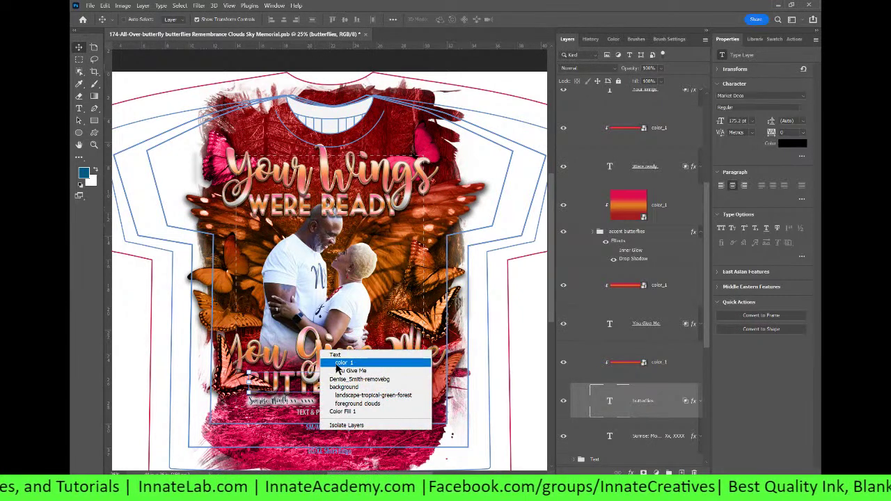
left_click(344, 362)
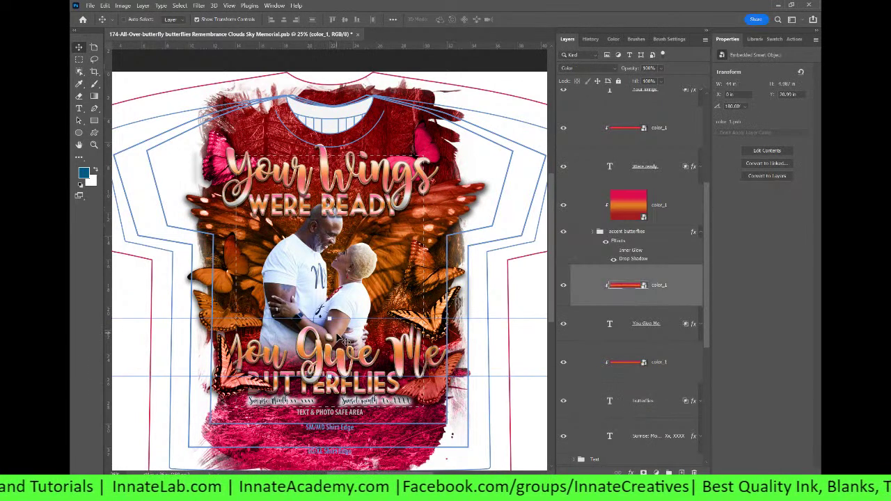
key("Down")
key("Down")
key("Down")
key("Down")
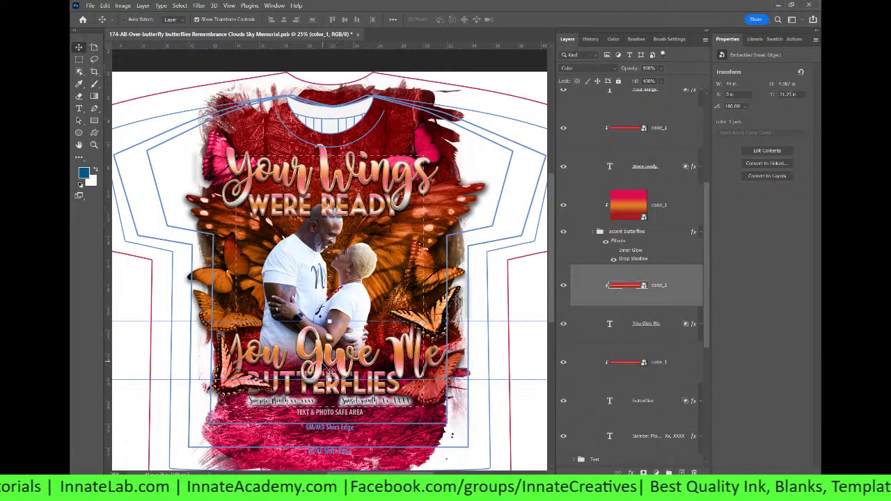
key("ctrl+t")
left_click_drag(330, 381, 327, 383)
key("Return")
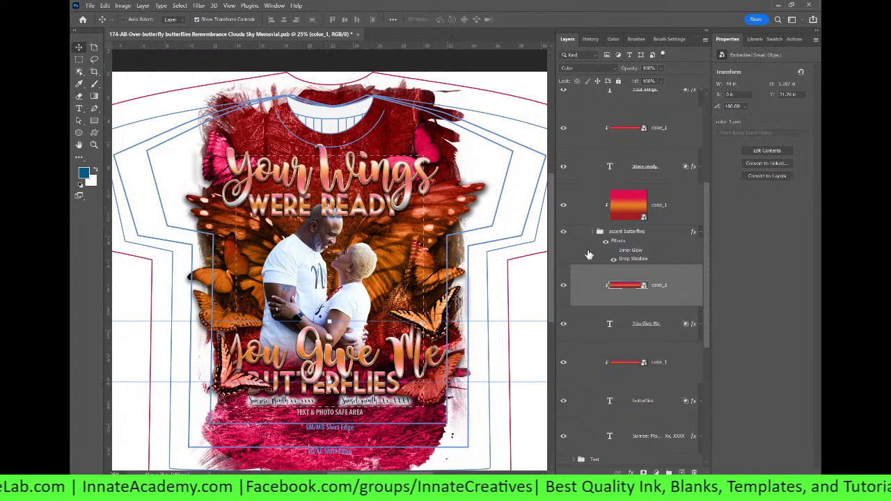
Set the blend mode of the color_1 gradients clipped to "You Give Me" and "butterflies" to Normal.
left_click(571, 68)
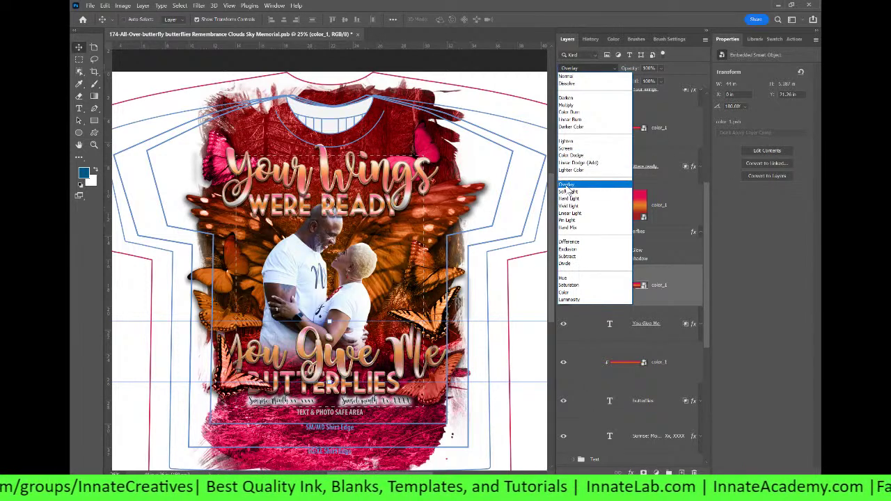
left_click(575, 82)
right_click(679, 293)
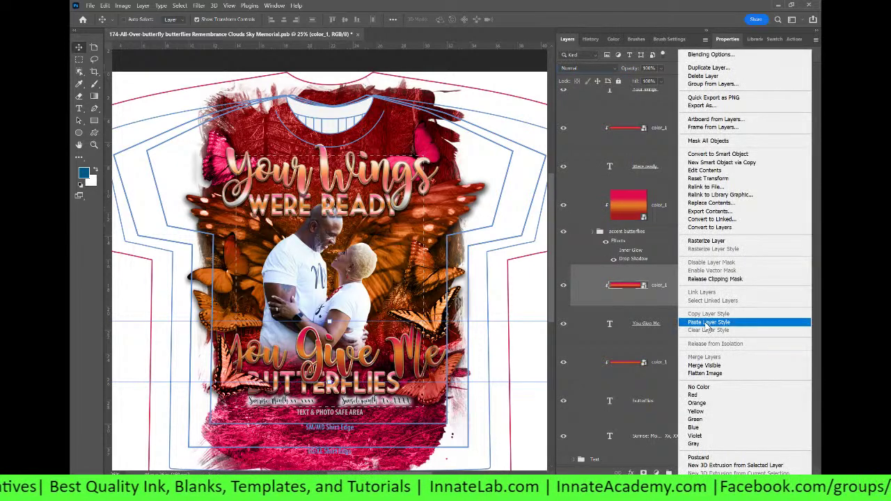
left_click(657, 185)
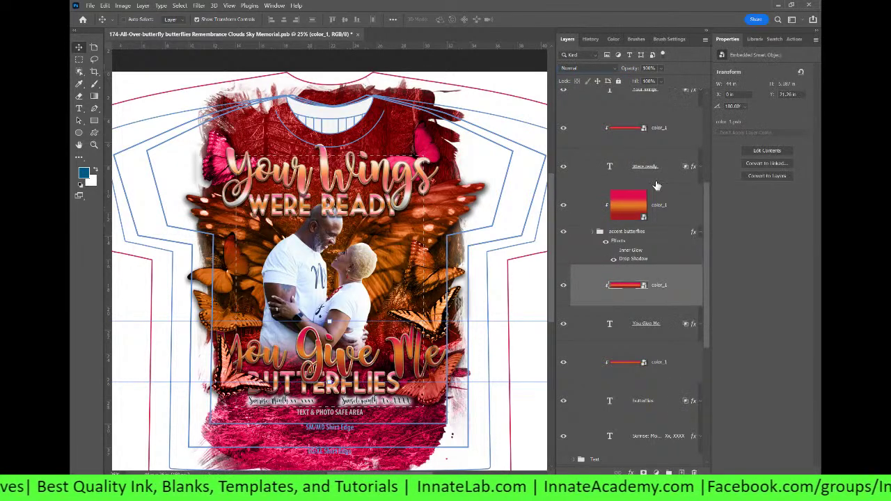
left_click(655, 365)
left_click(569, 69)
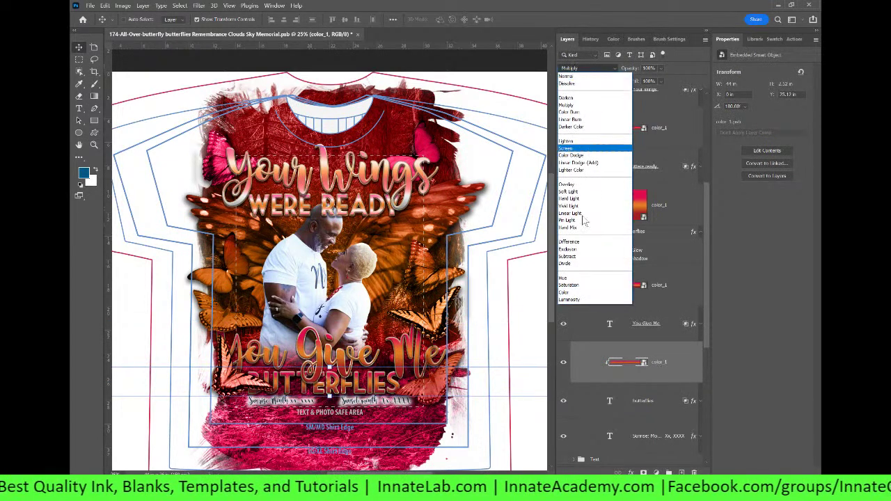
left_click(567, 76)
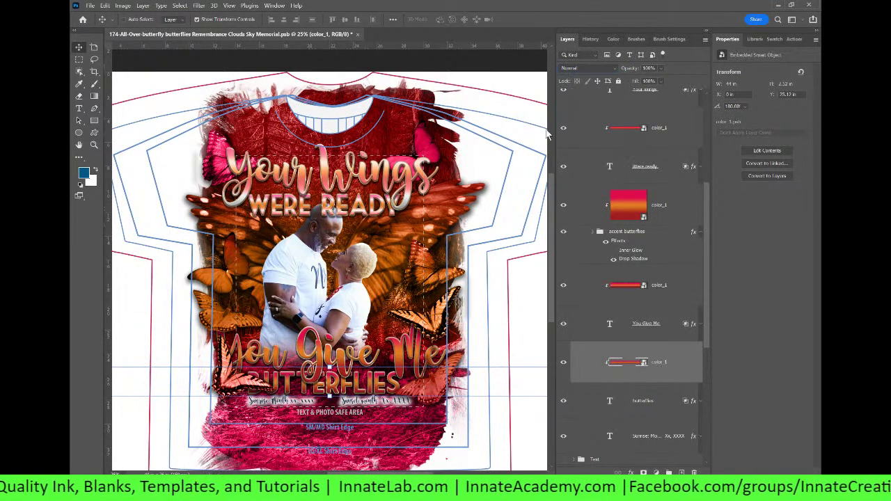
Hide the upper "Your Wings" and "Were ready" text layers in the Text group.
right_click(357, 176)
left_click(385, 195)
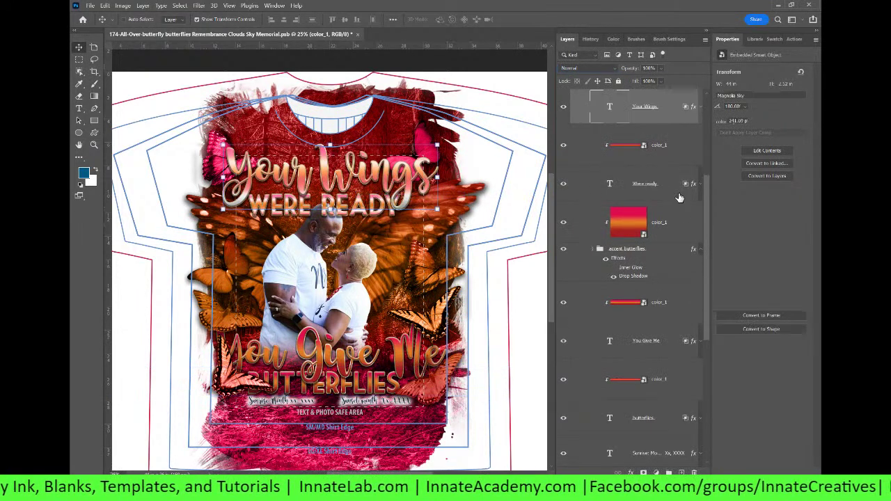
left_click(662, 154)
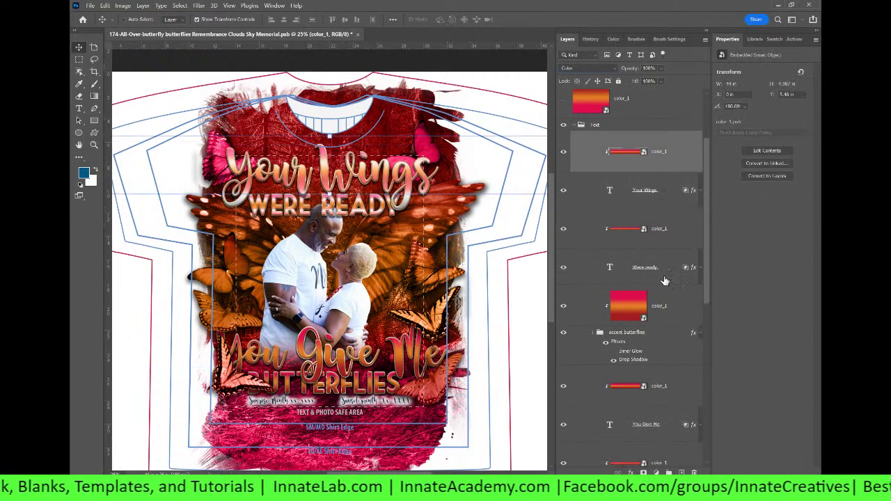
left_click(670, 311, "shift")
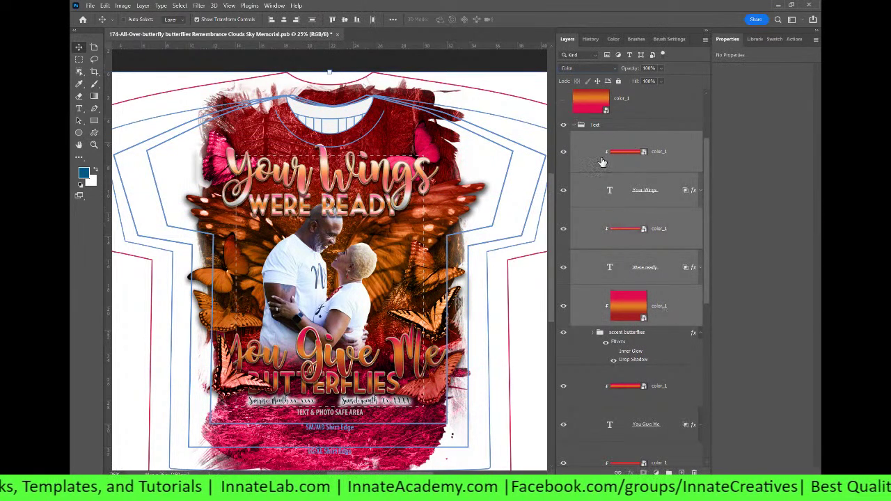
left_click(566, 153)
left_click(565, 192)
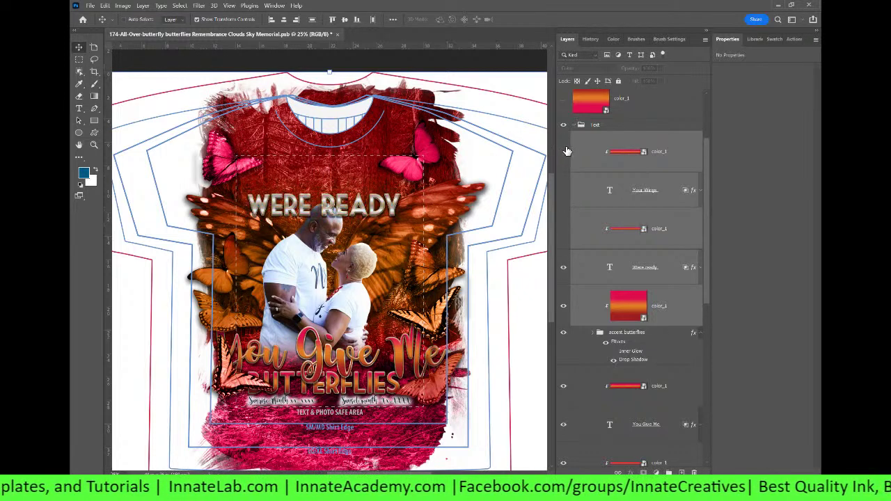
left_click(565, 151)
left_click(563, 190)
left_click(564, 193)
left_click(564, 151)
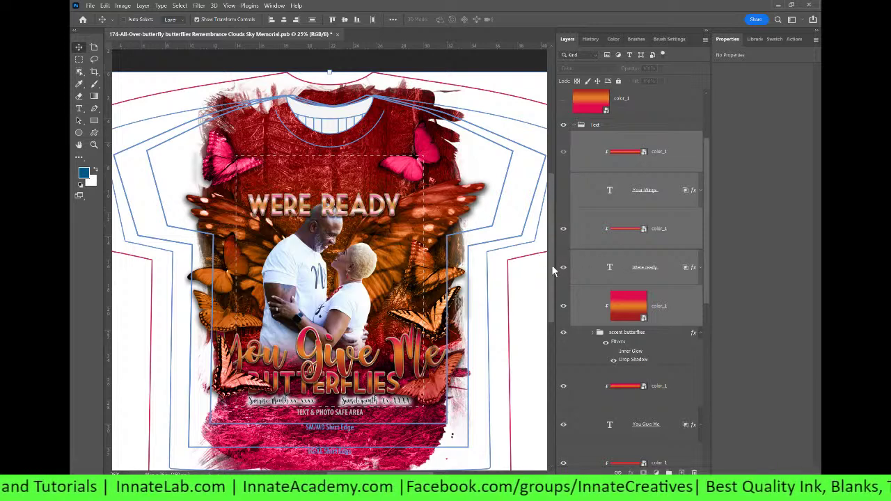
left_click(565, 268)
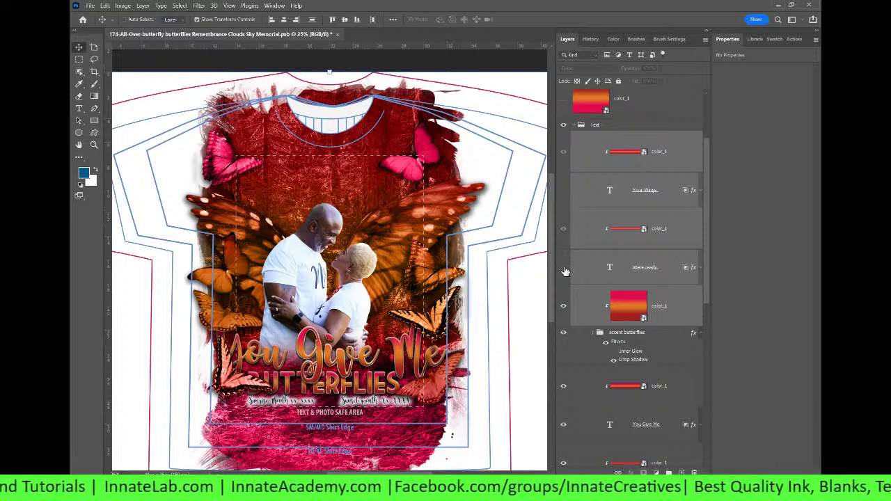
Enlarge the couple cutout to about 12.4 by 17.3 in and position it above the "You Give Me" lettering.
scroll(373, 282, "down", 1)
right_click(360, 259)
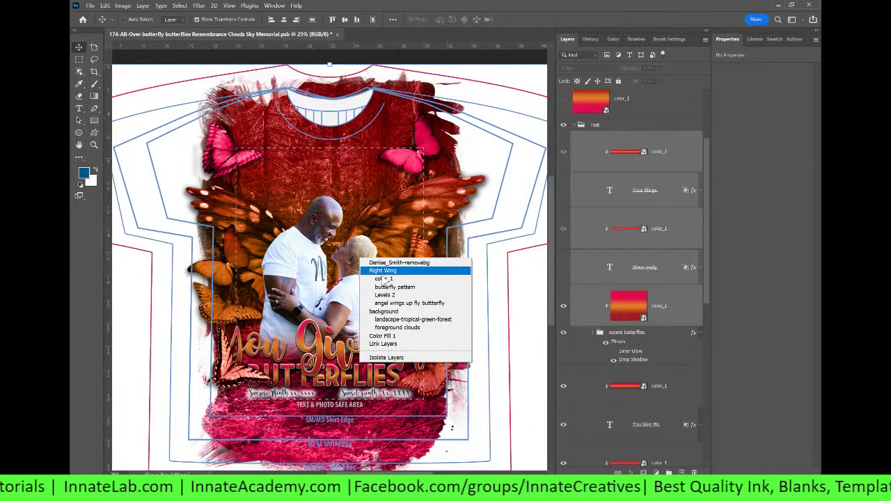
left_click(388, 263)
key("ctrl+t")
left_click_drag(321, 196, 328, 159)
left_click_drag(323, 336, 325, 384)
left_click_drag(359, 301, 359, 285)
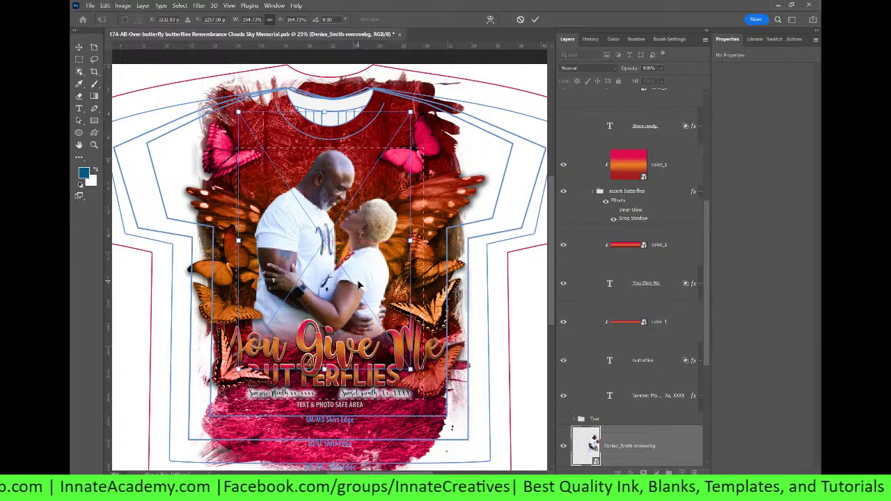
key("Return")
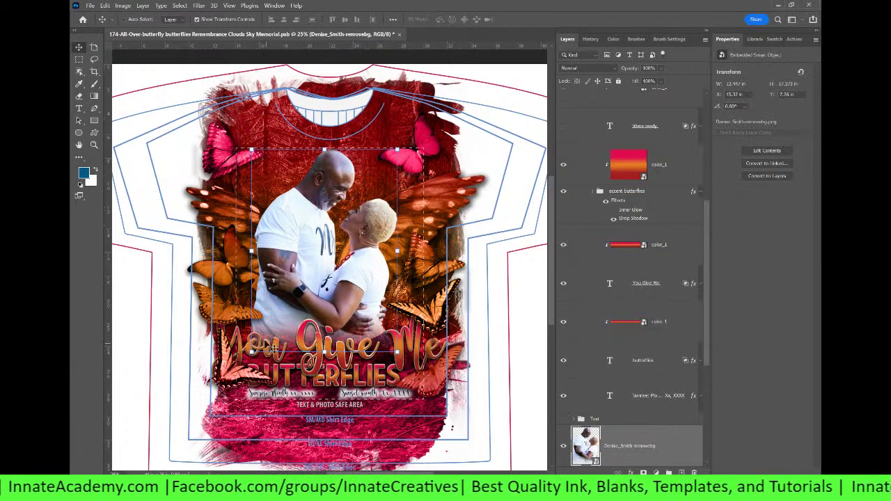
Narrow the "You Give Me" text to about 91% width and center it over the base of the couple cutout.
right_click(303, 339)
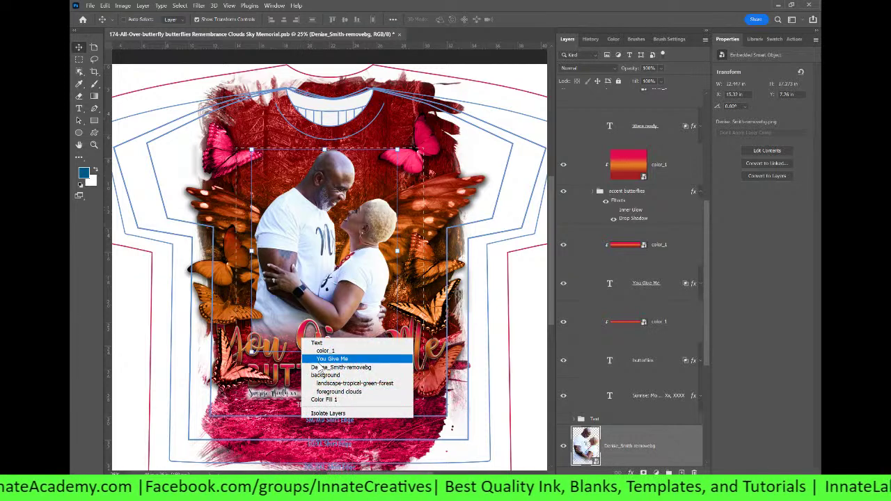
left_click(332, 358)
left_click_drag(216, 346, 237, 352)
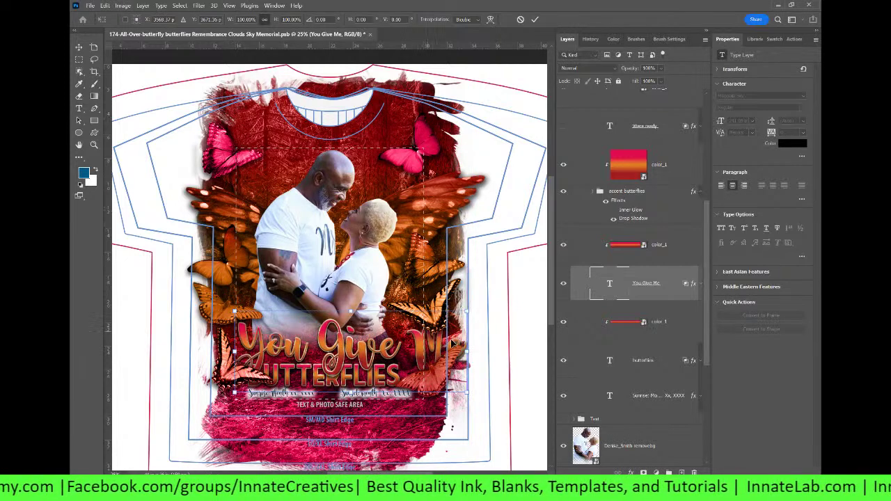
left_click_drag(468, 352, 446, 351)
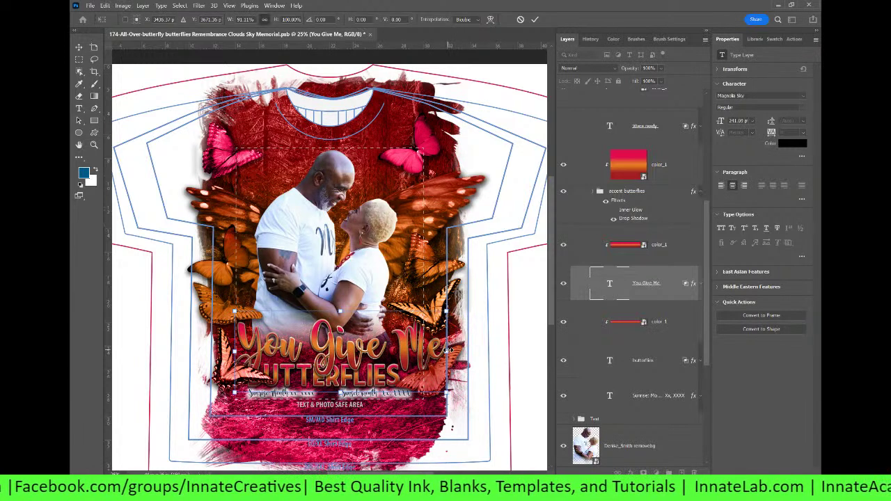
key("Return")
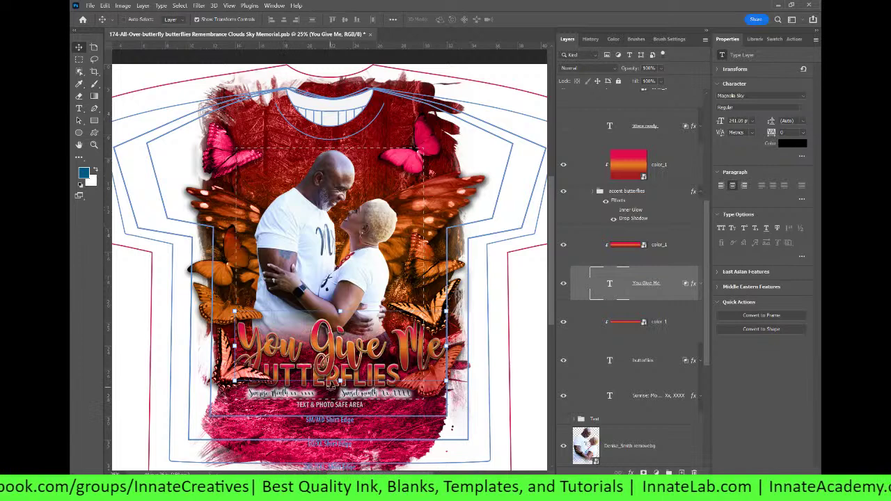
left_click_drag(355, 353, 345, 347)
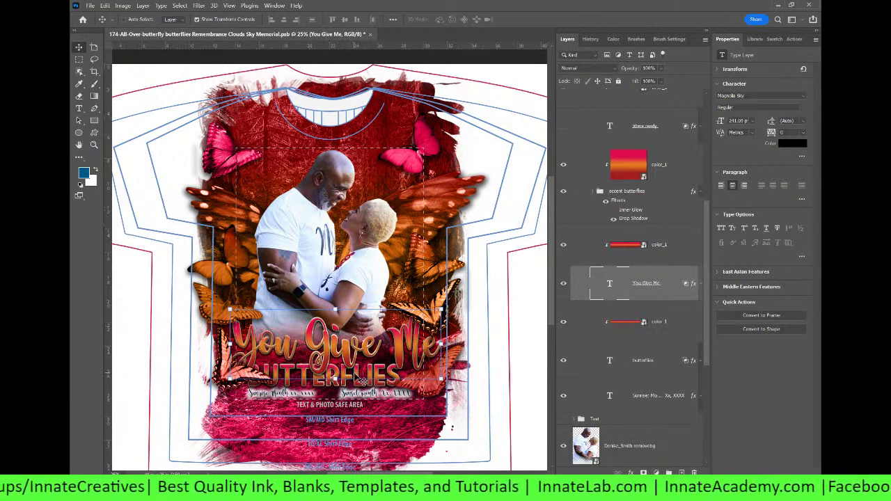
Scale the "butterflies" text up to about 114% and fit it beneath "You Give Me".
right_click(357, 377)
left_click(383, 411)
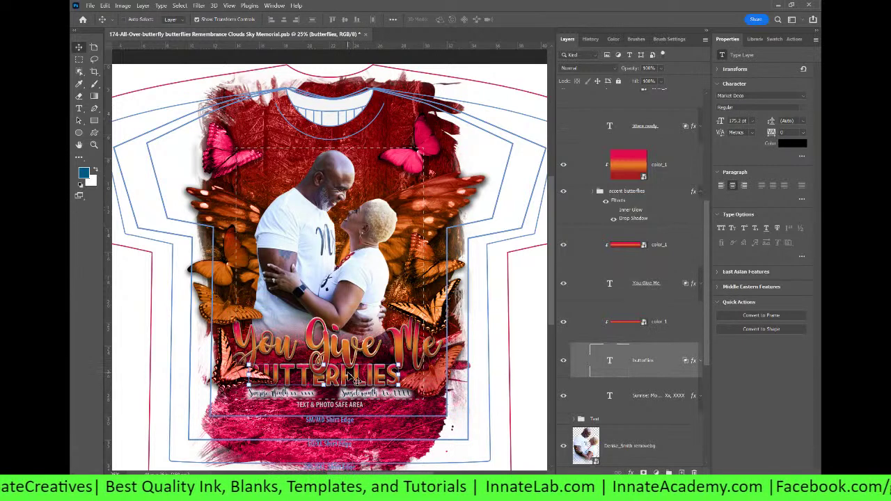
left_click(403, 376)
left_click_drag(403, 376, 420, 376)
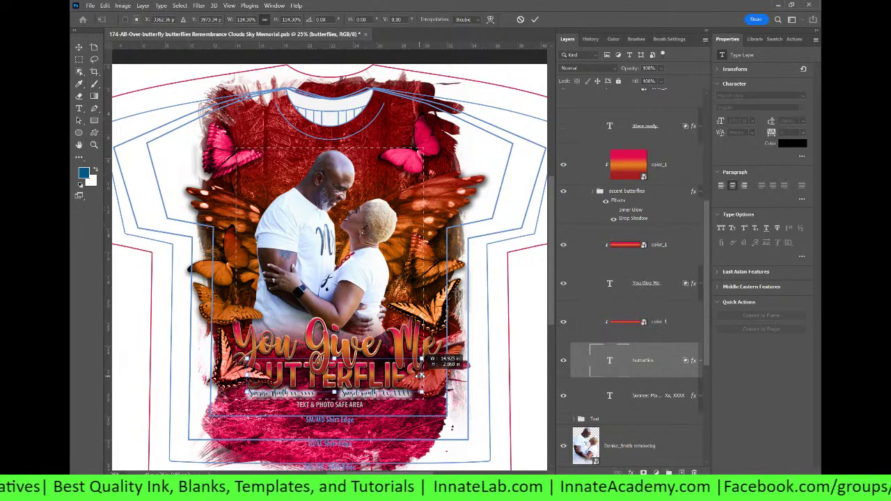
key("Return")
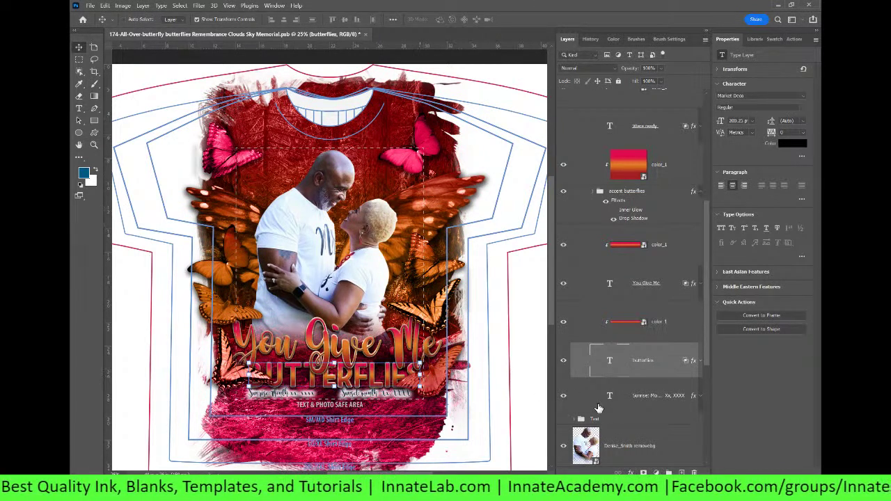
Replace the sunrise and sunset date line with "Est. 2022".
left_click(612, 397)
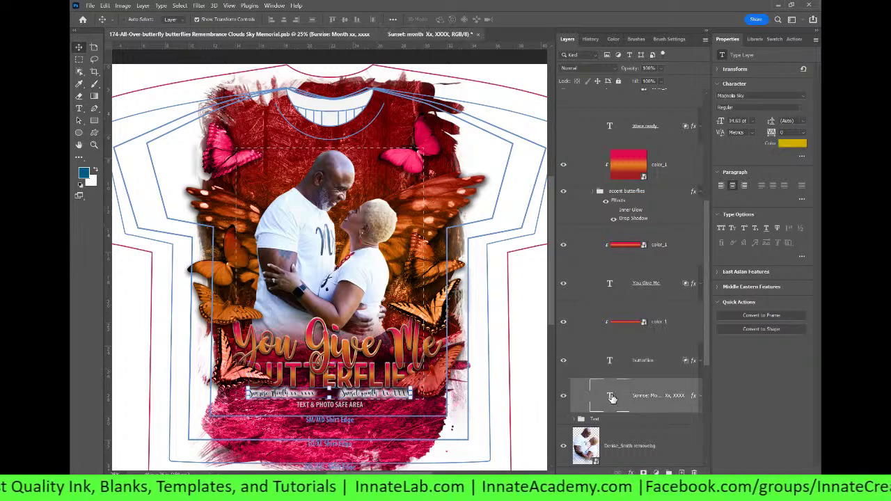
double_click(612, 397)
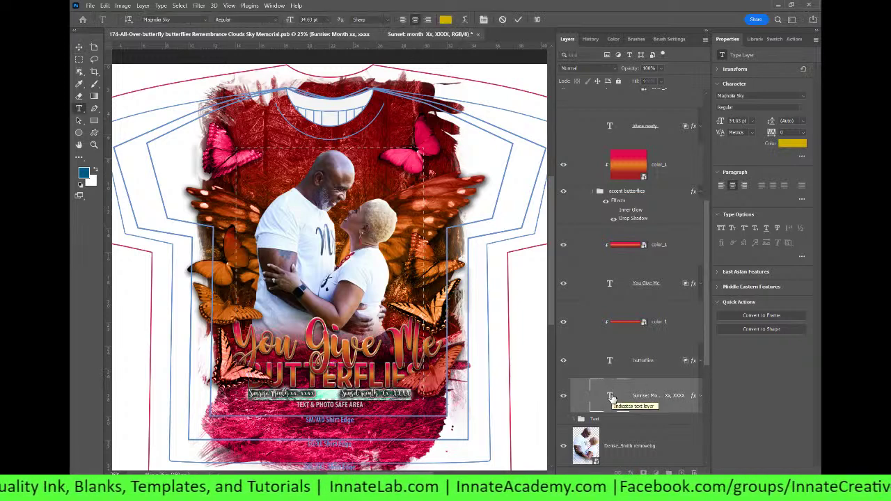
key("BackSpace")
type("Sun")
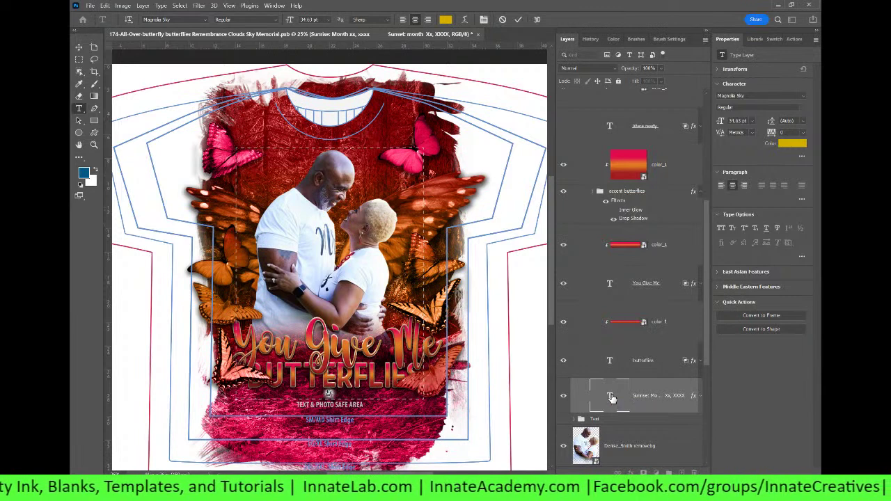
type(" 2022")
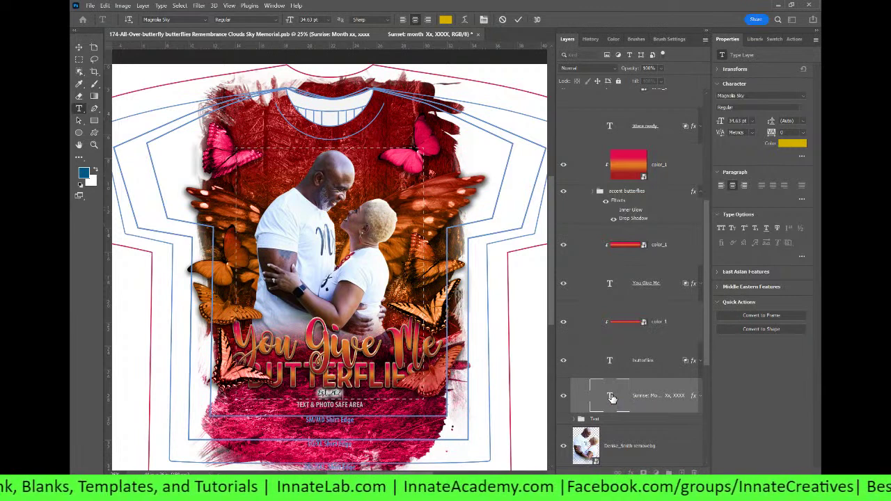
left_click(79, 47)
Enlarge the "Est. 2022" text to about 74 pt, centered below "butterflies".
key("ctrl+t")
mouse_move(343, 399)
left_mouse_down()
mouse_move(358, 416)
mouse_move(334, 403)
left_mouse_up()
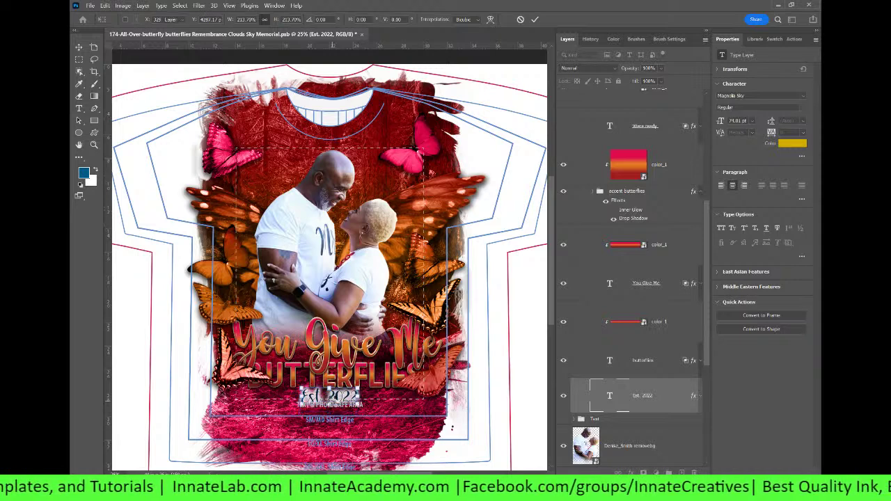
key("Return")
Lower the "Est. 2022" layer's opacity to about 53% in its blending options.
double_click(693, 402)
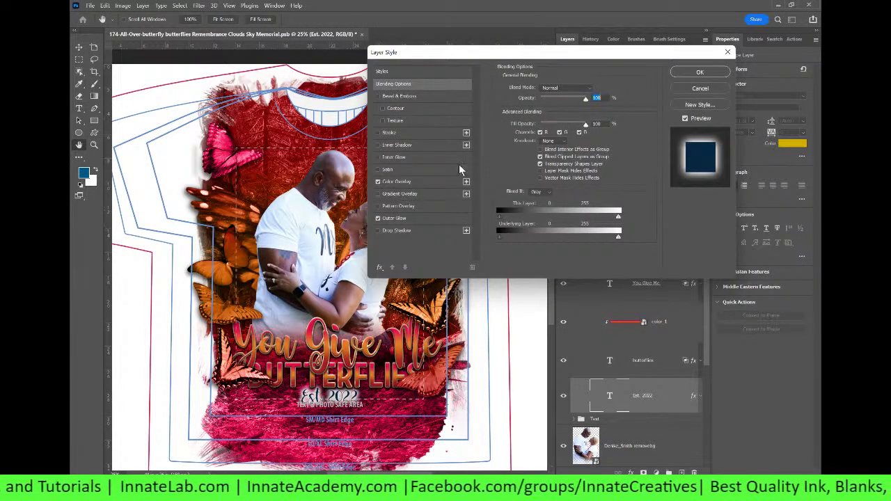
left_click(566, 102)
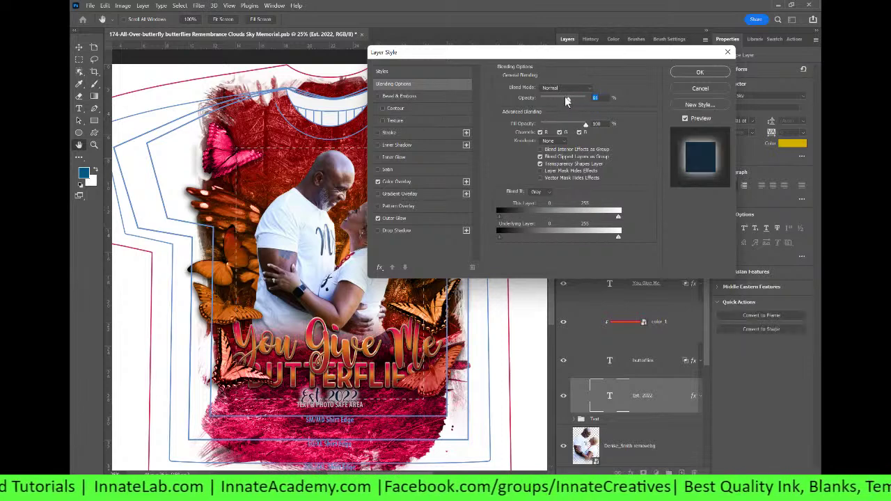
left_click_drag(568, 101, 565, 102)
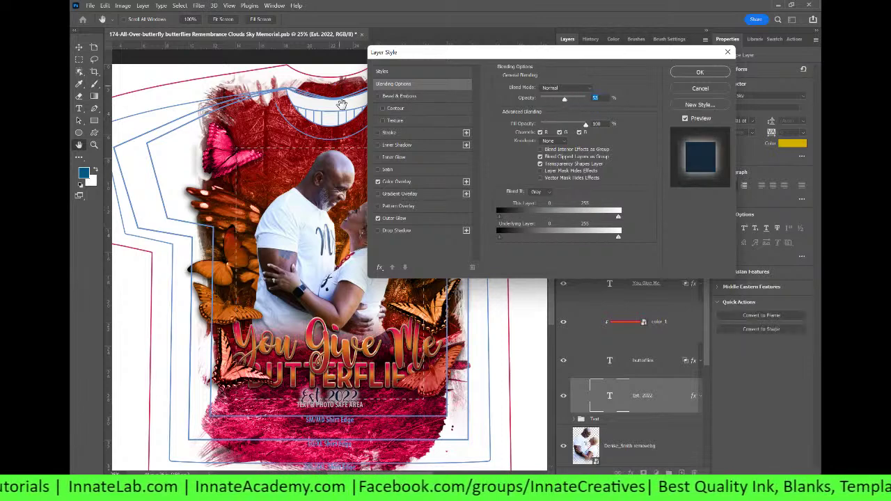
Replace the "Est. 2022" layer's navy color overlay with a dark red sampled from the artwork just below the upper-left pink butterfly.
left_click(405, 181)
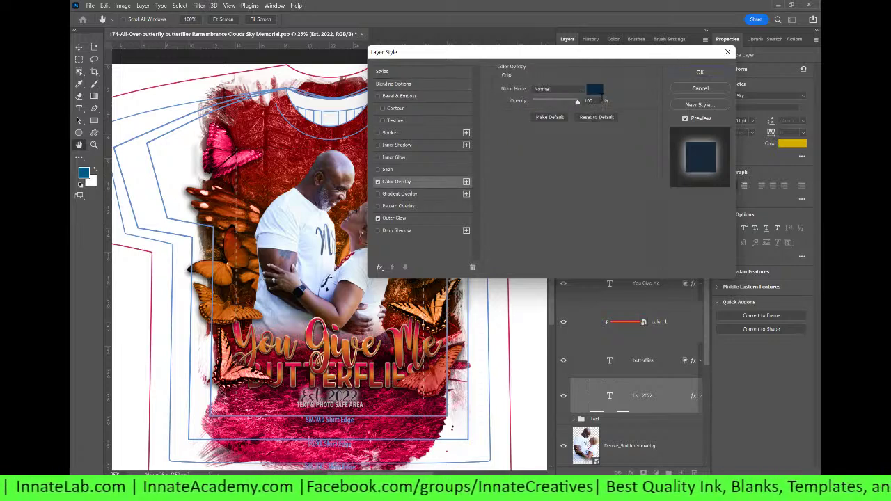
left_click(596, 92)
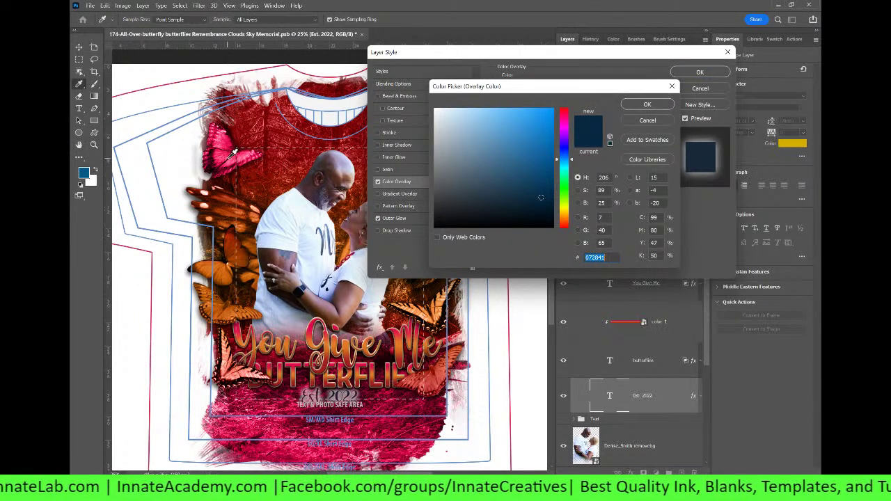
left_click(227, 153)
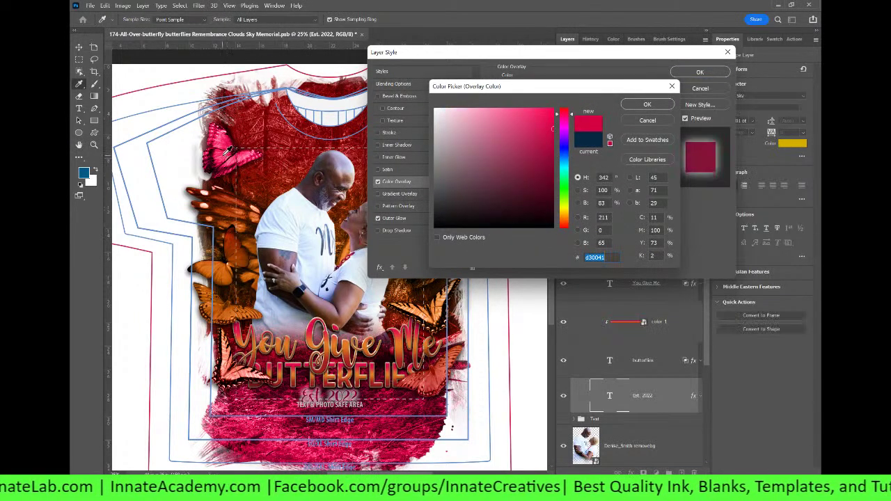
left_click(225, 274)
left_click(232, 276)
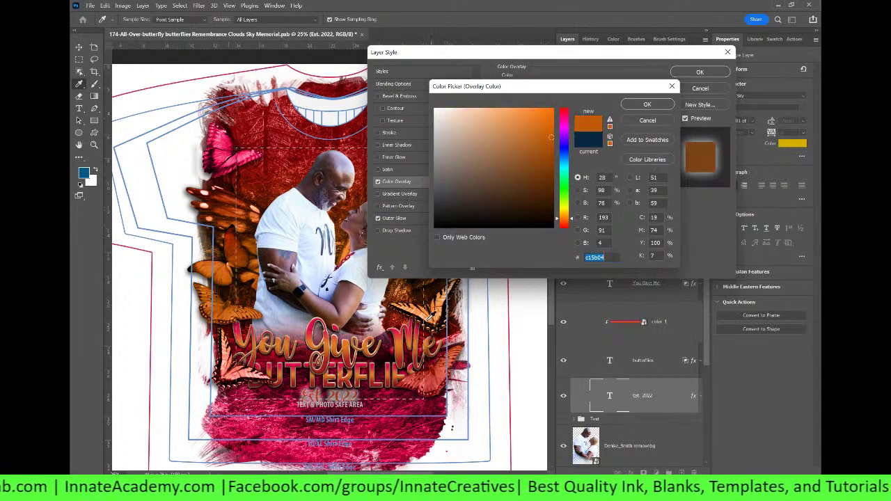
left_click(404, 343)
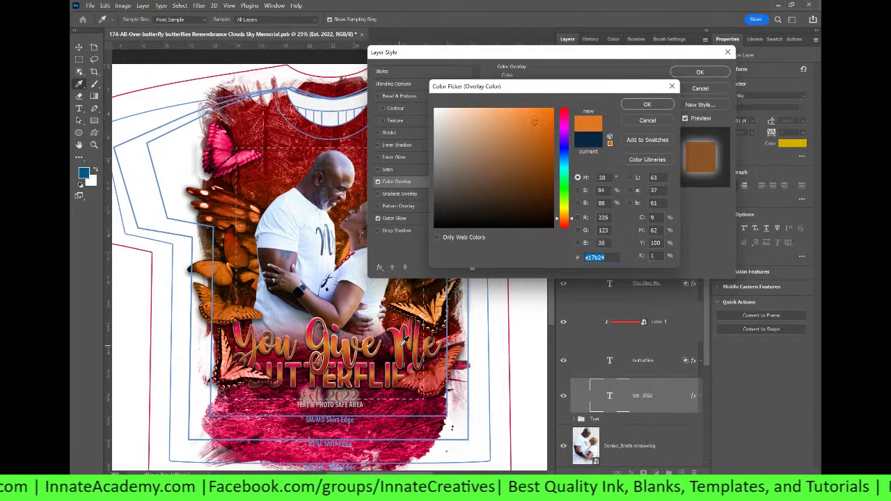
left_click(439, 377)
left_click_drag(441, 376, 416, 402)
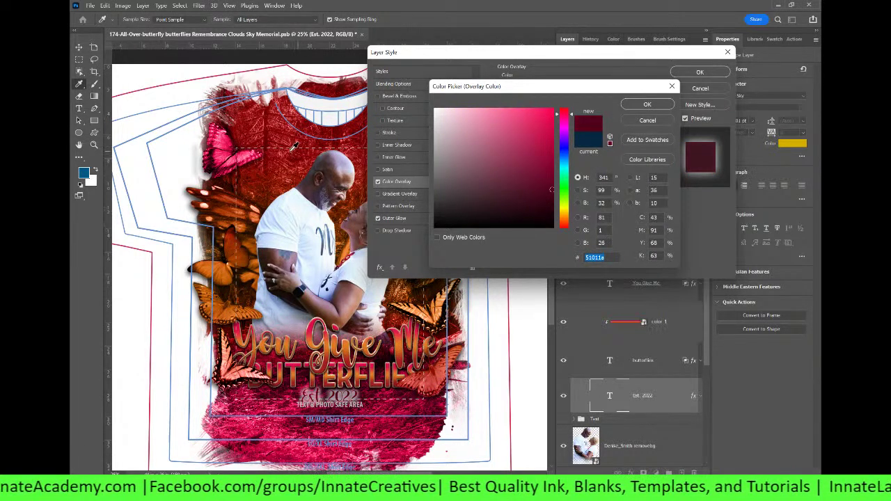
left_click(230, 136)
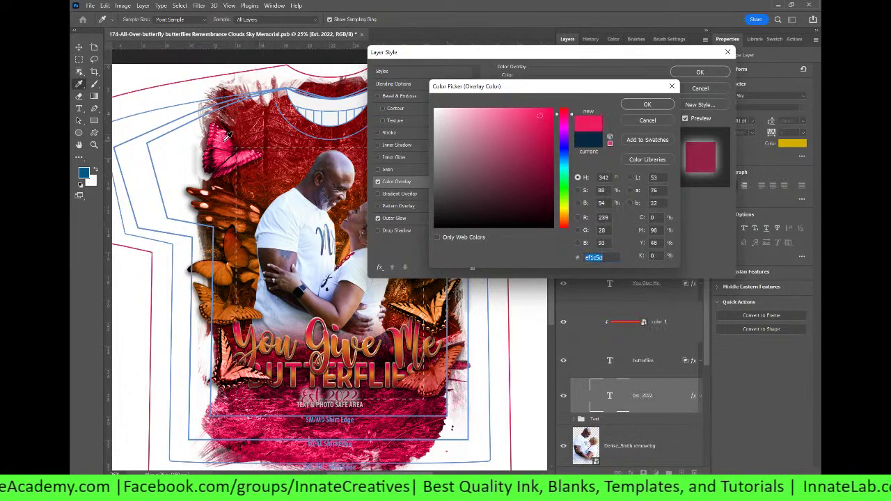
left_click(234, 175)
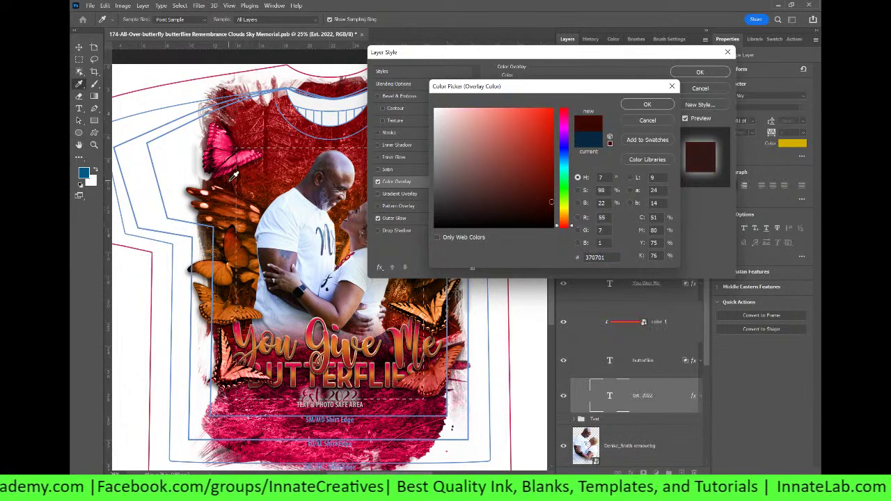
left_click(234, 175)
left_click(648, 106)
left_click(700, 74)
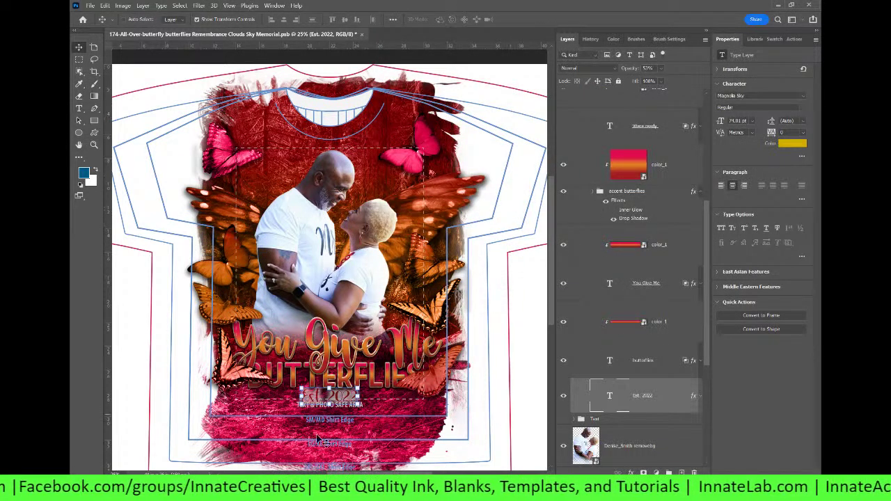
Set the "Est. 2022" layer's outer glow to black (000000) with the Normal blend mode.
double_click(694, 398)
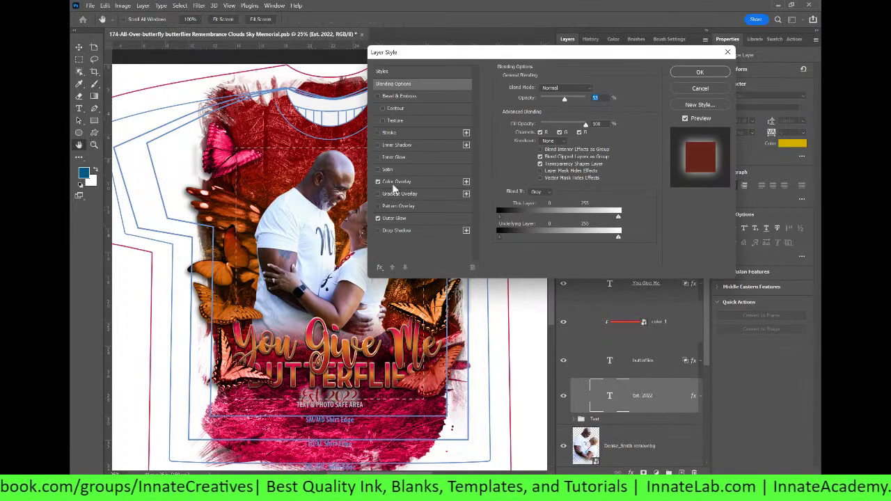
left_click(404, 220)
left_click(517, 124)
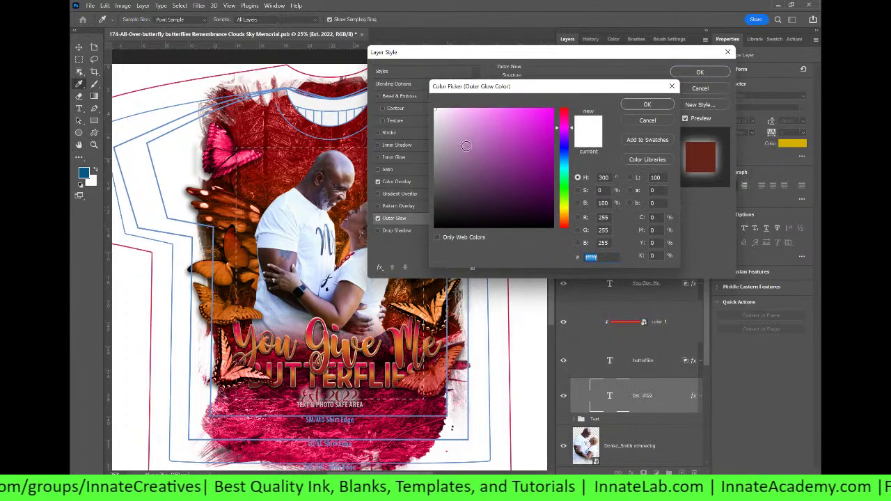
type("000000")
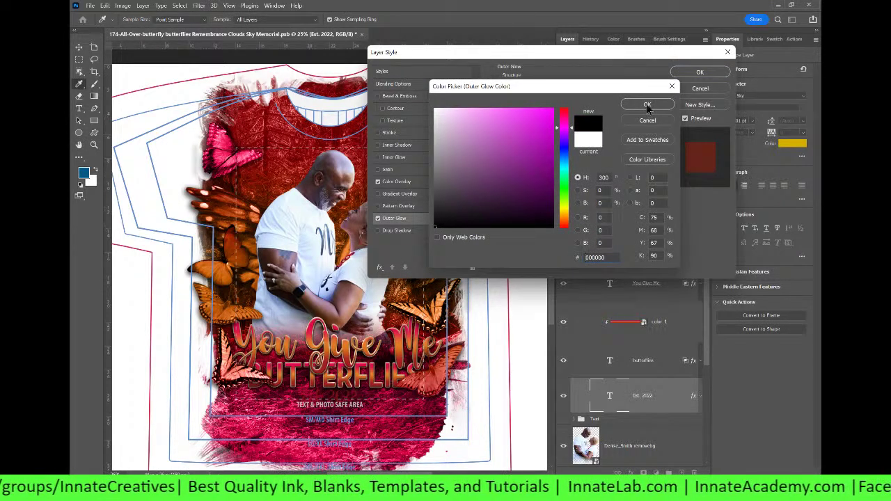
left_click(648, 104)
left_click(572, 88)
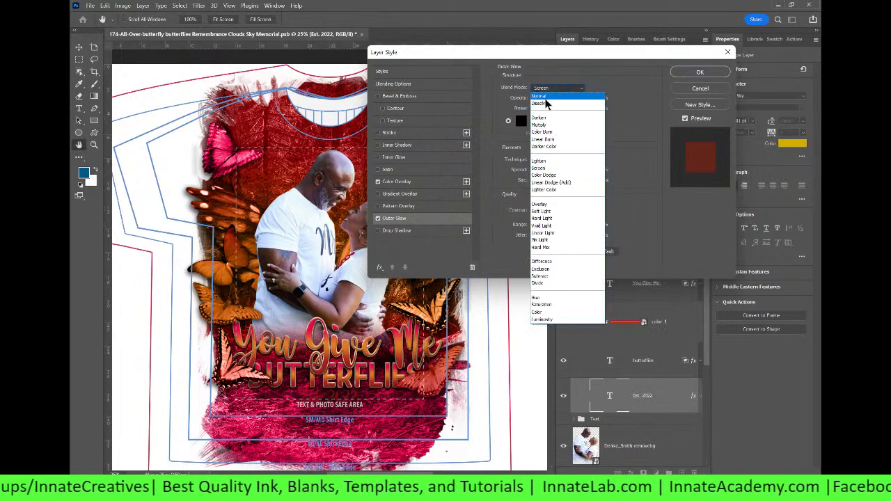
left_click(544, 96)
Strengthen the "Est. 2022" outer glow to 100% opacity, 52% spread and 75% range, and apply the layer style.
left_click_drag(568, 103, 579, 102)
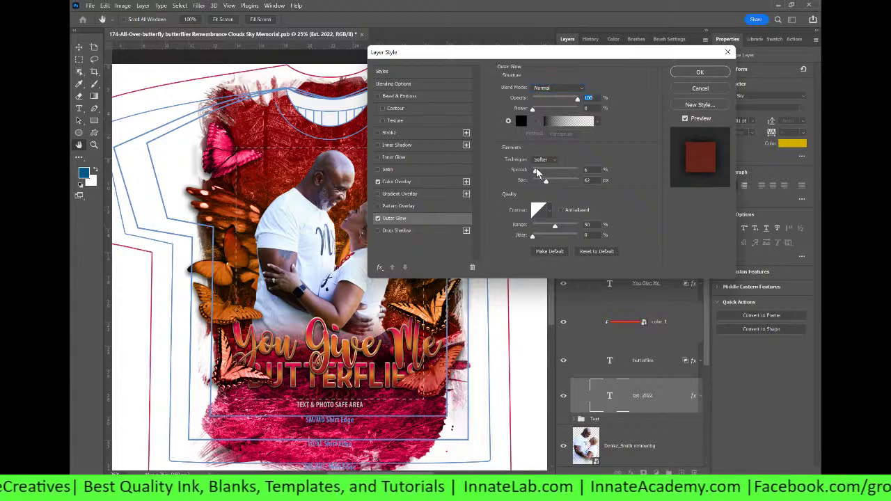
mouse_move(537, 170)
left_mouse_down()
mouse_move(540, 182)
mouse_move(559, 172)
mouse_move(546, 182)
left_mouse_up()
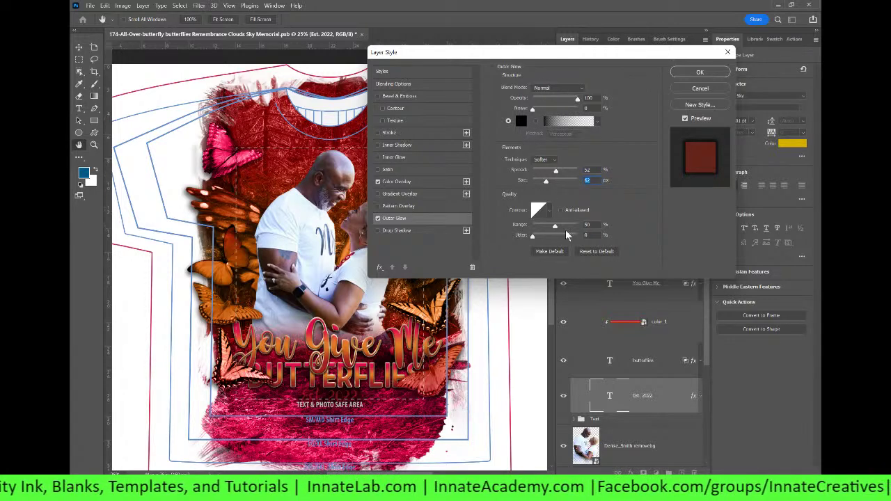
mouse_move(555, 226)
left_mouse_down()
mouse_move(504, 229)
mouse_move(588, 229)
mouse_move(565, 228)
left_mouse_up()
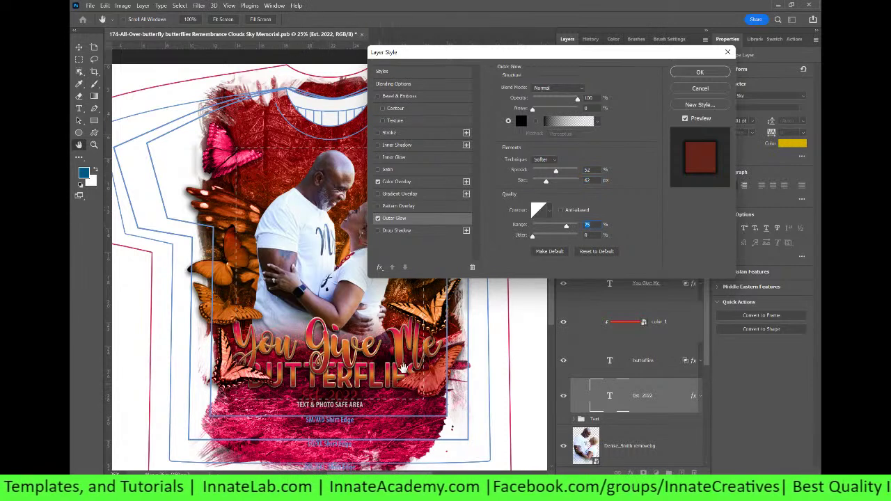
left_click(700, 72)
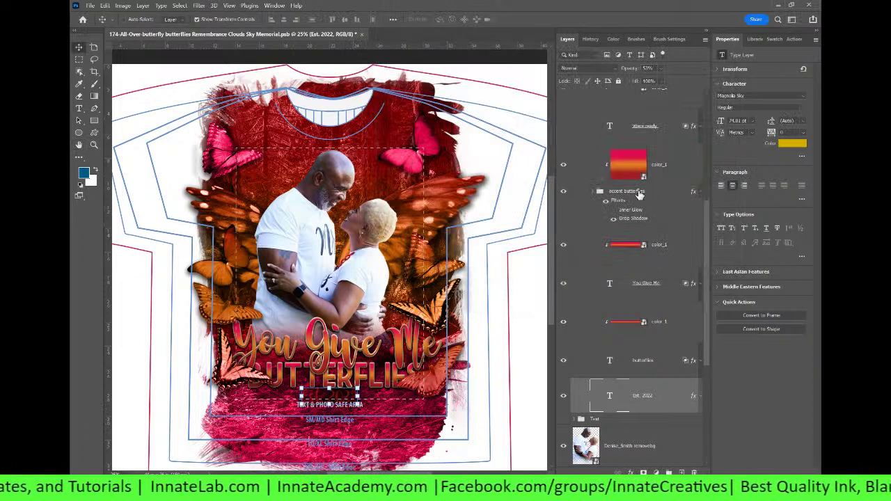
Collapse the active Text group and rename the two text groups "Text You give me" and "Text Your Wings were ready".
left_click(580, 199)
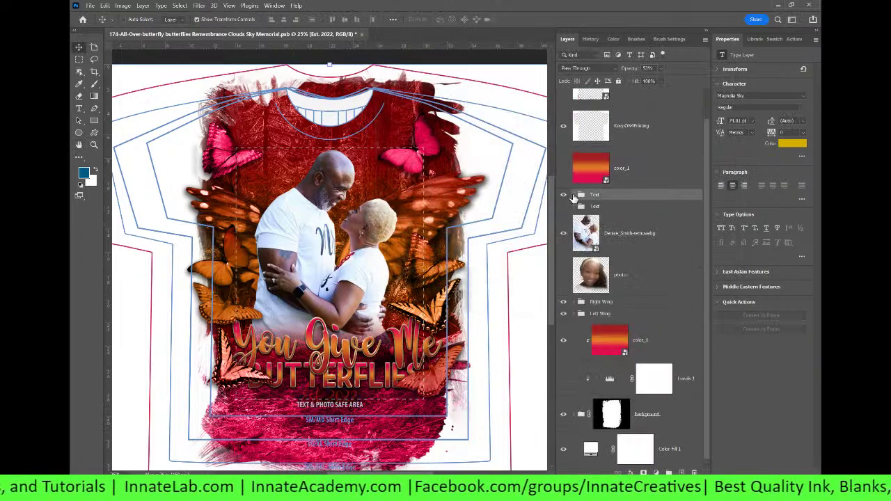
double_click(602, 195)
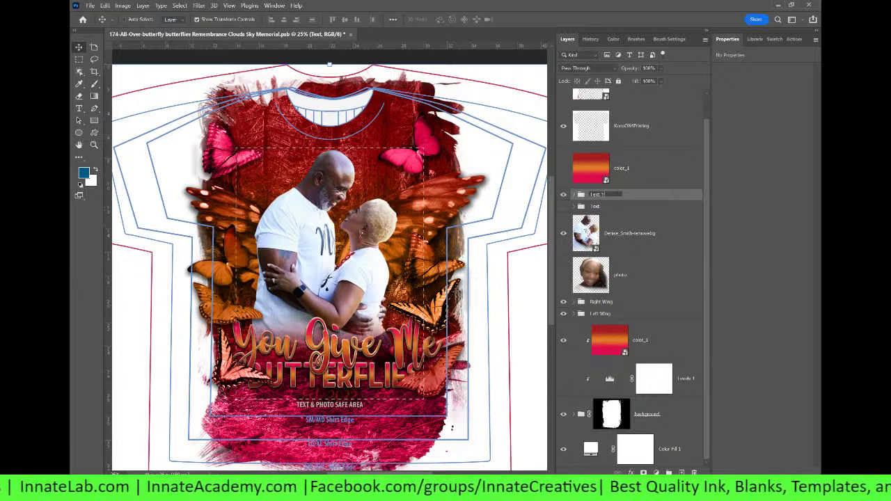
type("me")
double_click(596, 206)
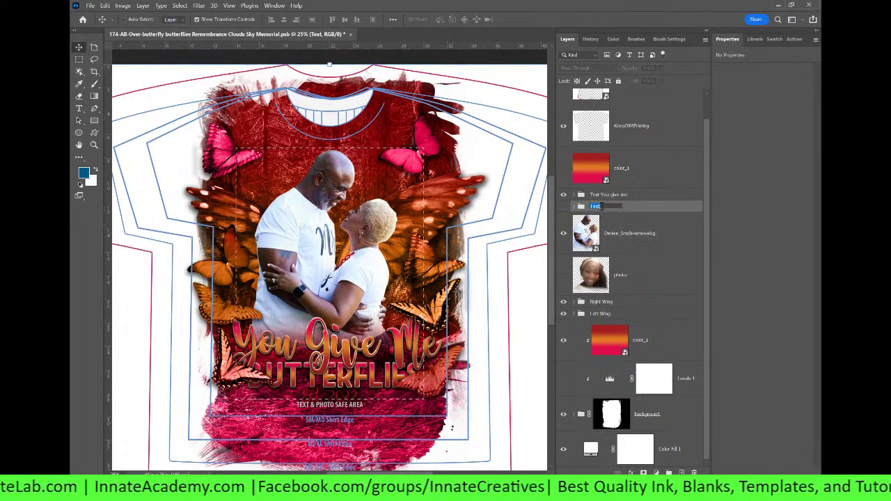
left_click(605, 206)
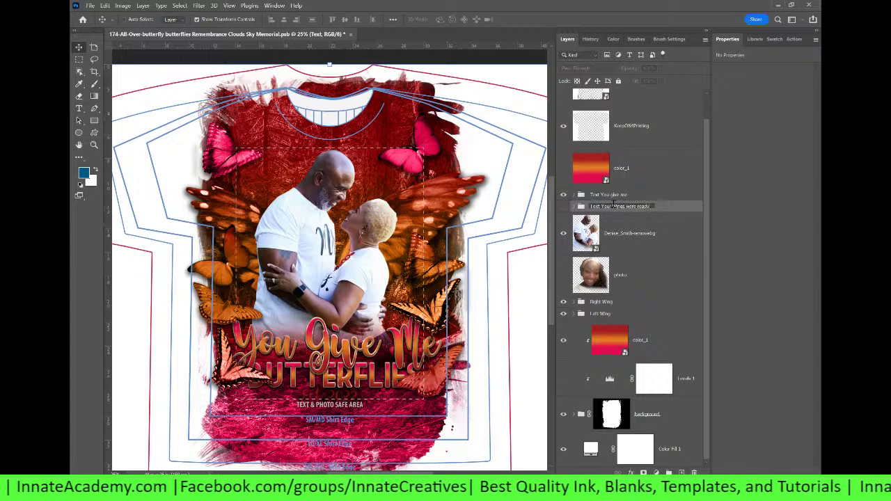
left_click(655, 199)
Toggle the visibility of both text groups to compare them, ending with only "Text You give me" shown.
left_click(563, 194)
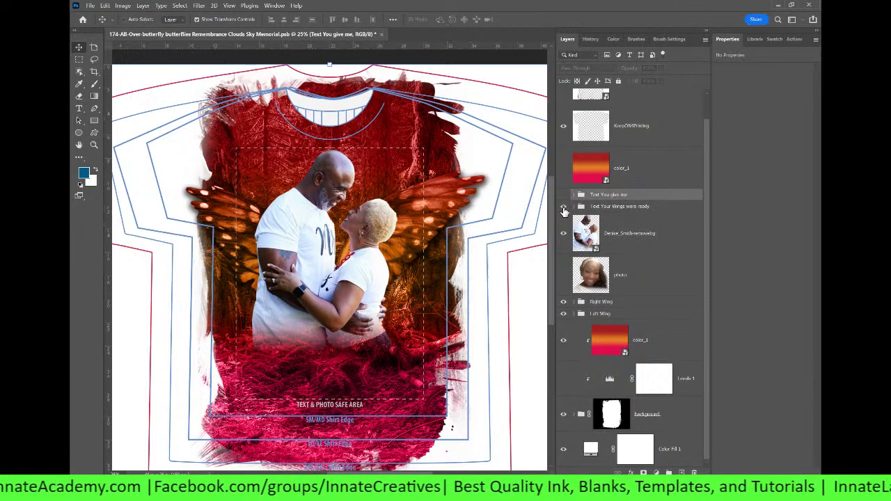
left_click(564, 207)
left_click(563, 206)
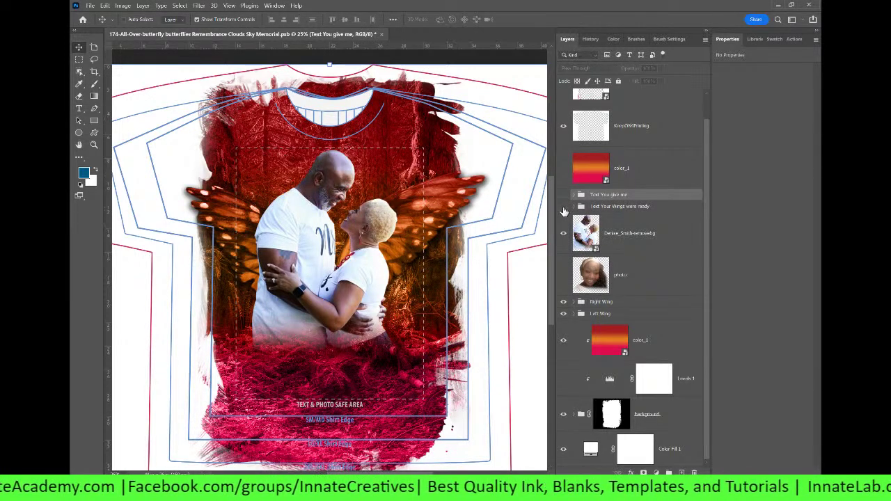
left_click(564, 195)
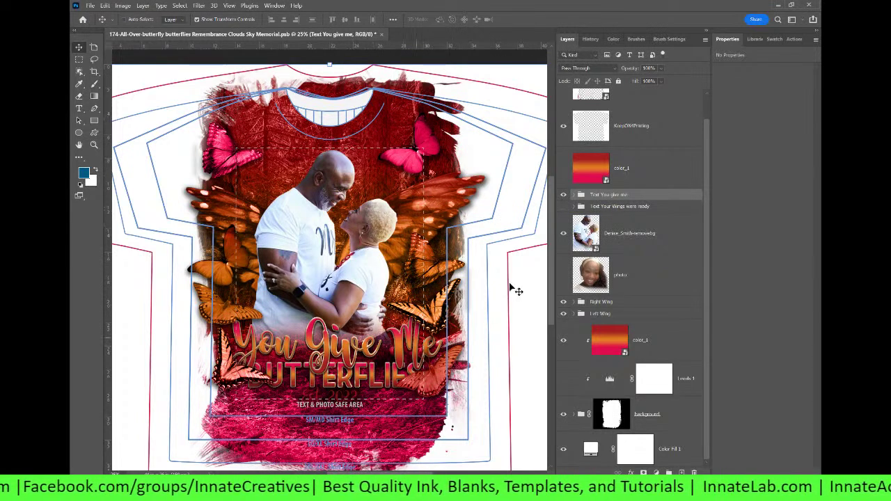
Disable the layer mask on the background group so the forest fills the whole shirt.
scroll(424, 293, "down", 1)
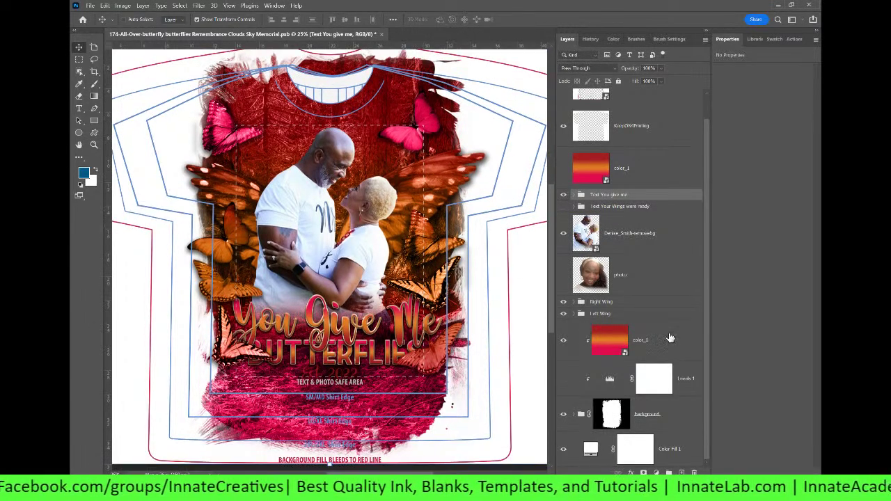
left_click(618, 422)
right_click(617, 422)
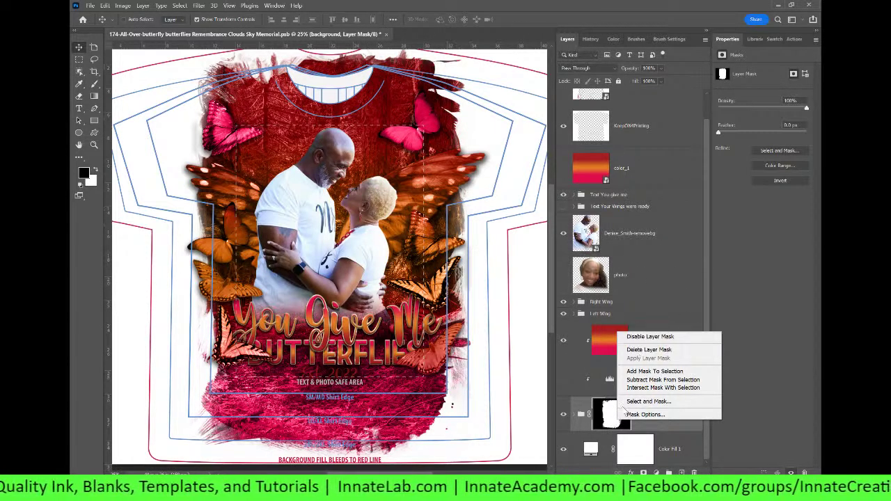
left_click(647, 337)
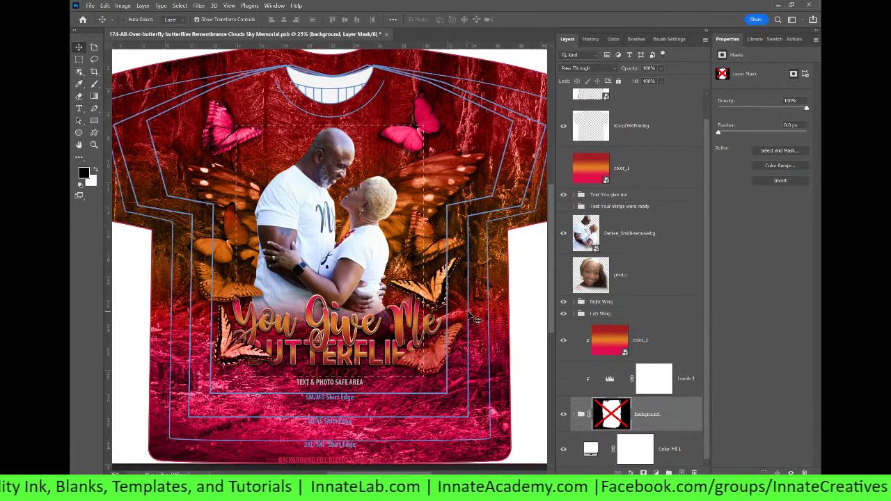
Move the "You Give Me" and "butterflies" text layers, with their clipped color_1 layers, above the accent butterflies group and its color layer.
scroll(476, 319, "up", 1)
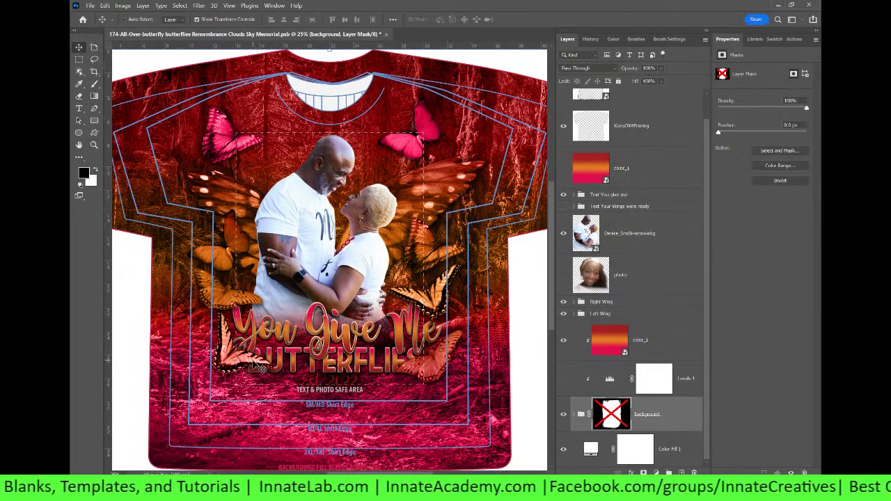
right_click(361, 368)
left_click(382, 393)
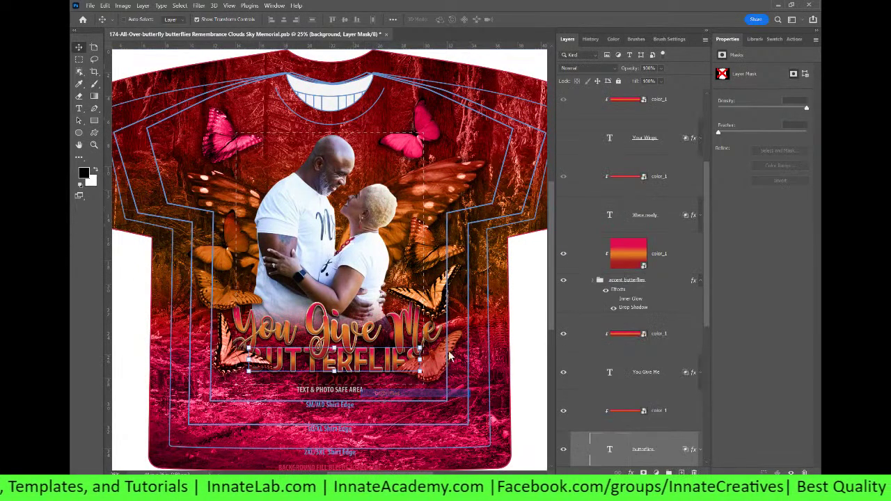
scroll(634, 364, "up", 3)
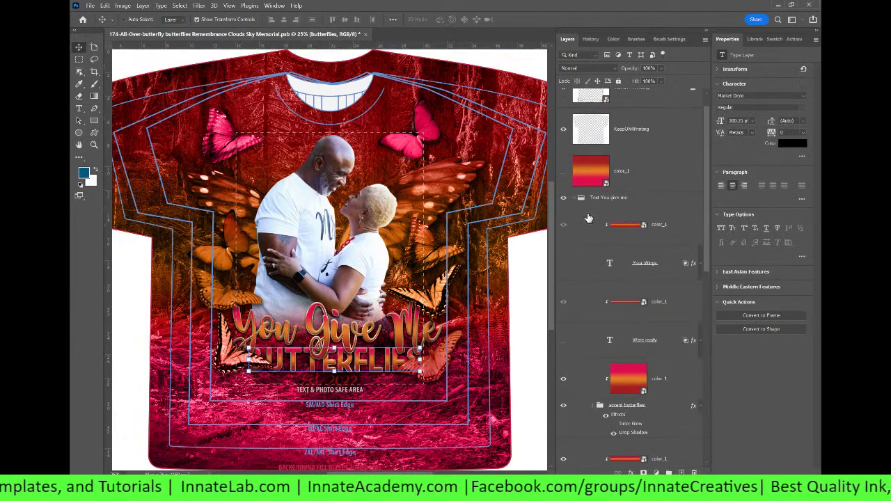
scroll(589, 219, "down", 2)
left_click(563, 325)
left_click(564, 325)
scroll(630, 335, "down", 2)
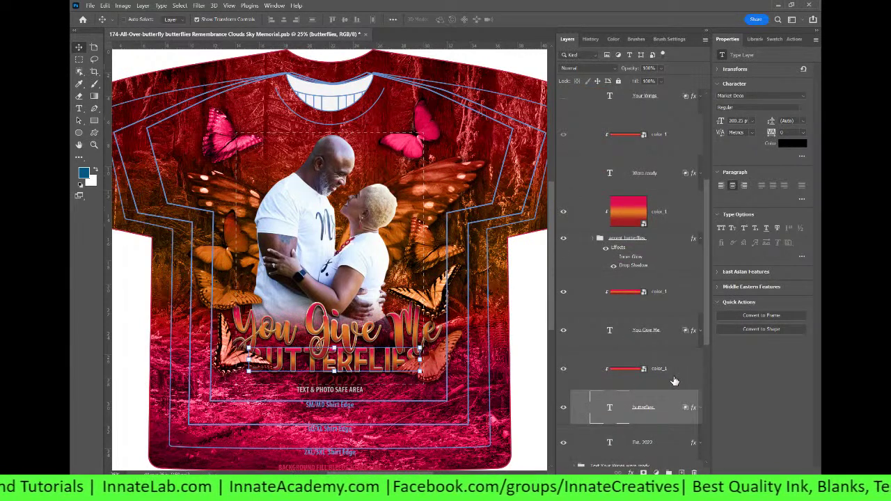
left_click(667, 292, "shift")
left_click_drag(668, 292, 662, 196)
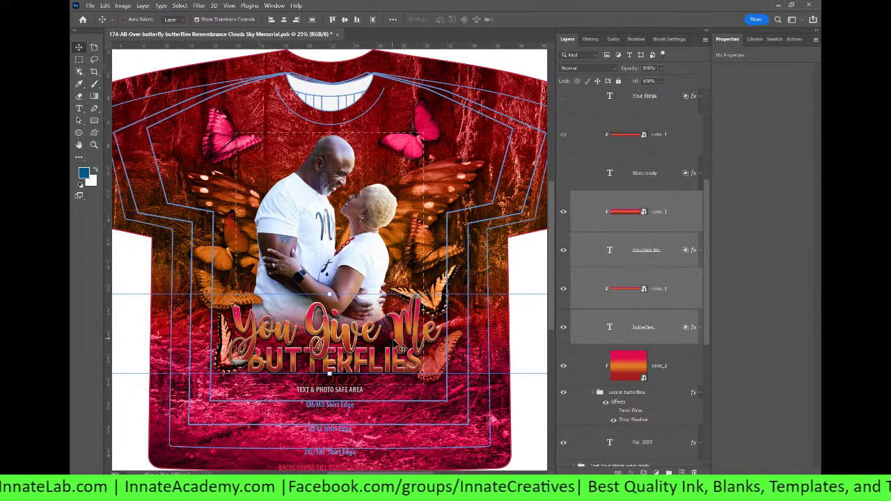
Save the shirt template document.
scroll(401, 348, "up", 2)
scroll(625, 353, "up", 3)
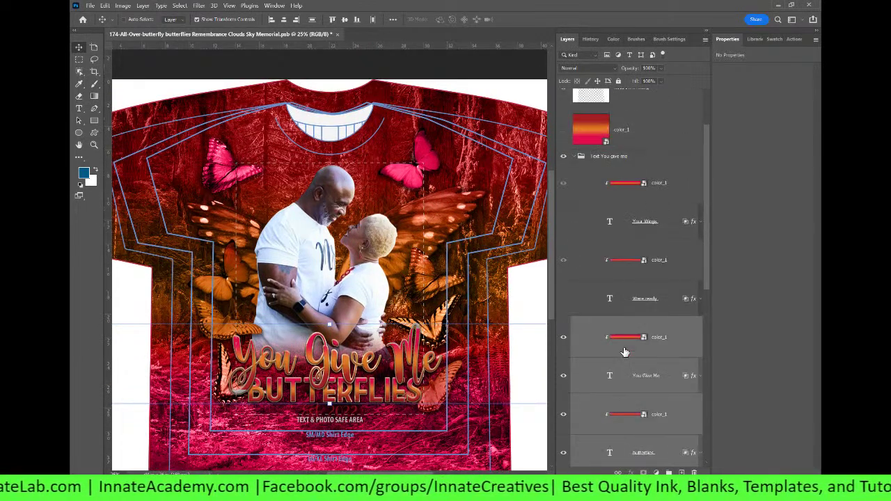
key("ctrl+s")
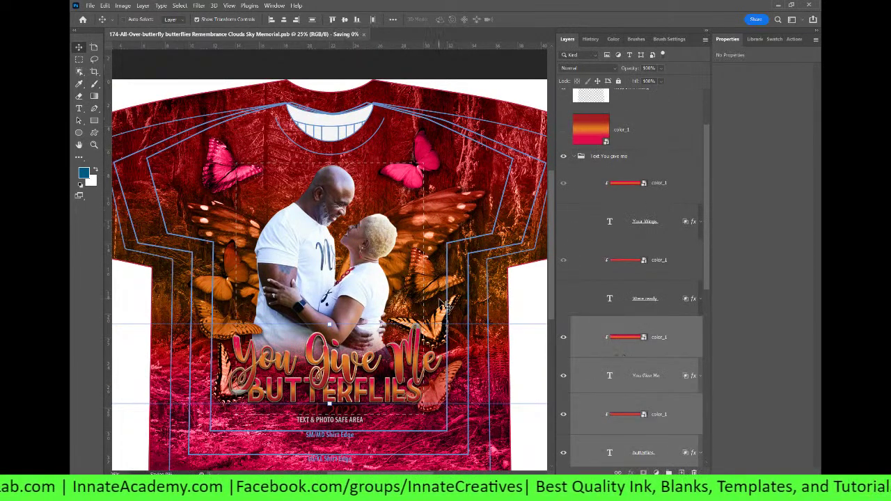
scroll(578, 314, "down", 6)
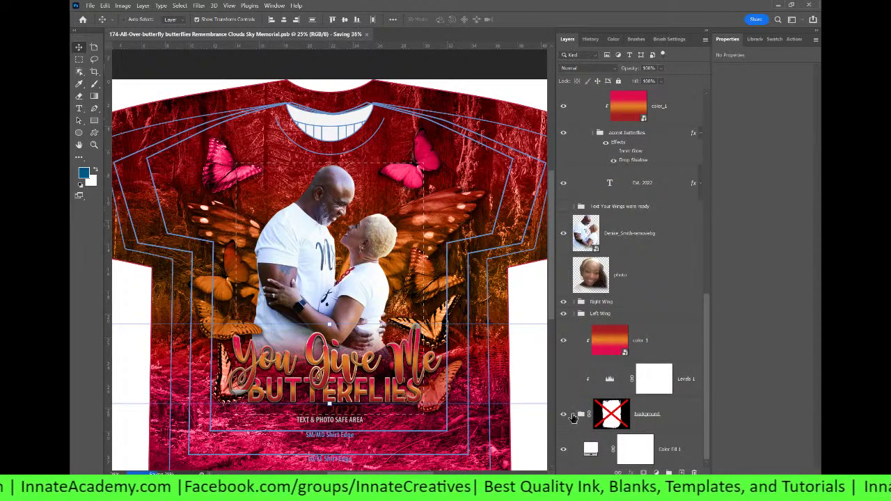
Hide the green forest layer in the background group to reveal the clouds, and turn on the Levels 1 adjustment above it.
scroll(572, 416, "down", 3)
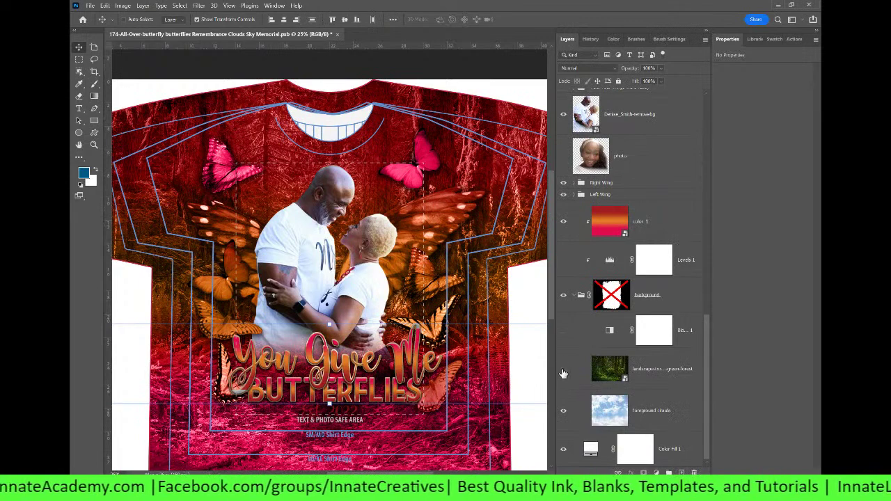
left_click(564, 370)
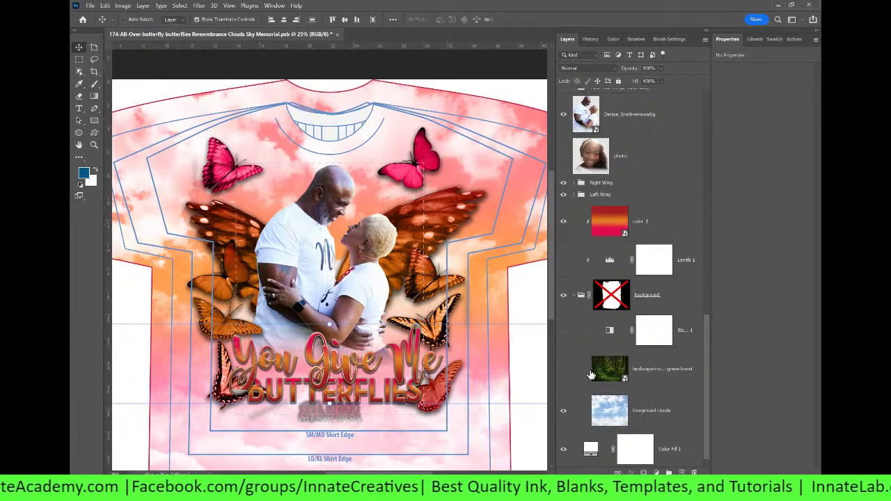
left_click(658, 223)
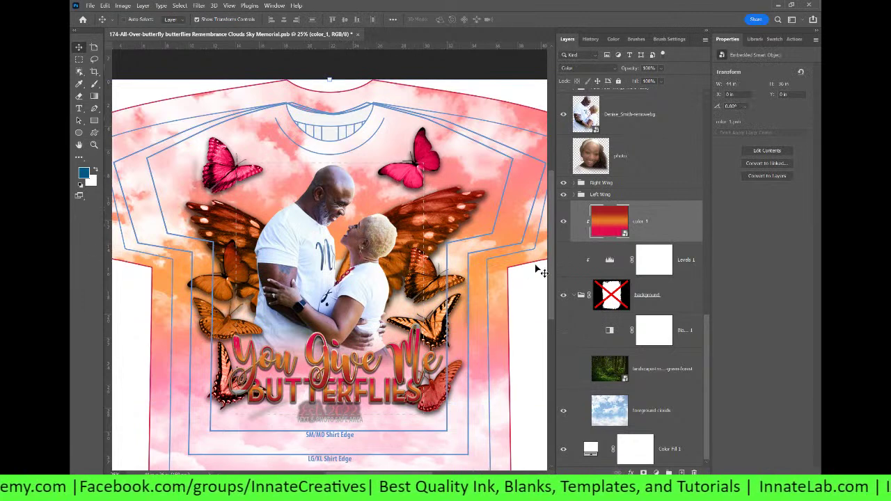
left_click(564, 261)
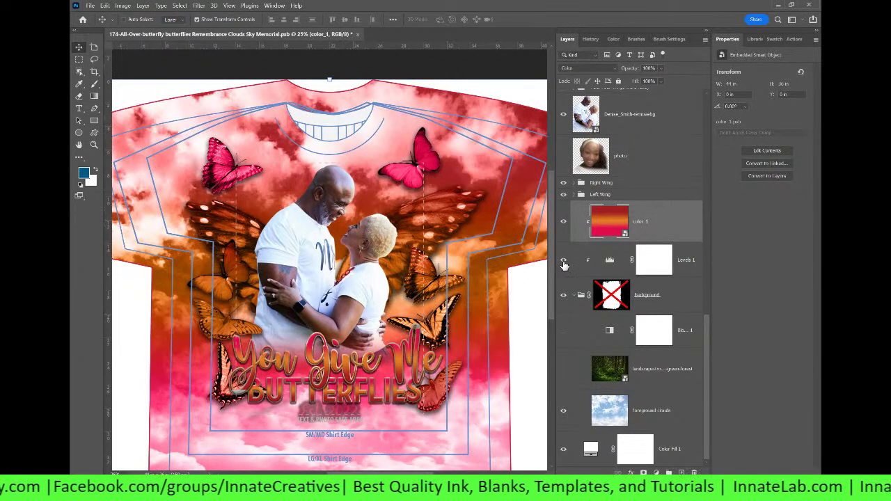
left_click(565, 262)
left_click(565, 261)
Adjust the Levels 1 layer to a shadow input of 114 and a midtone of 0.64.
left_click(609, 261)
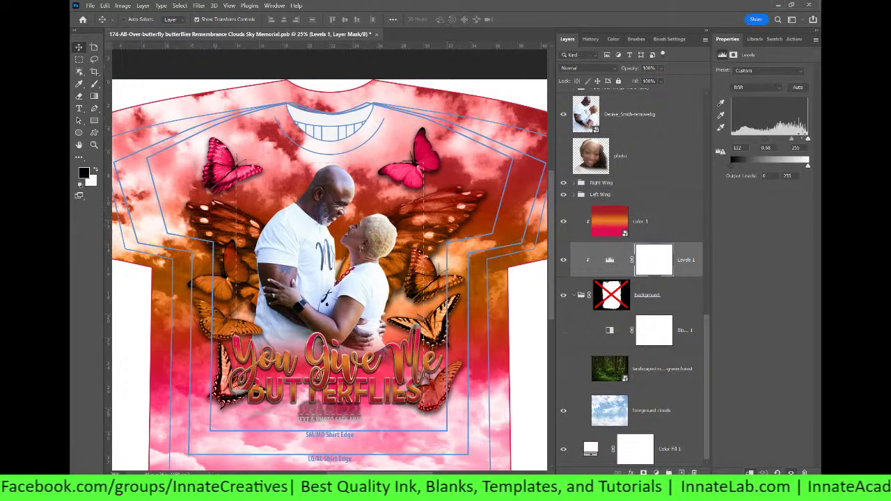
left_click_drag(759, 143, 767, 143)
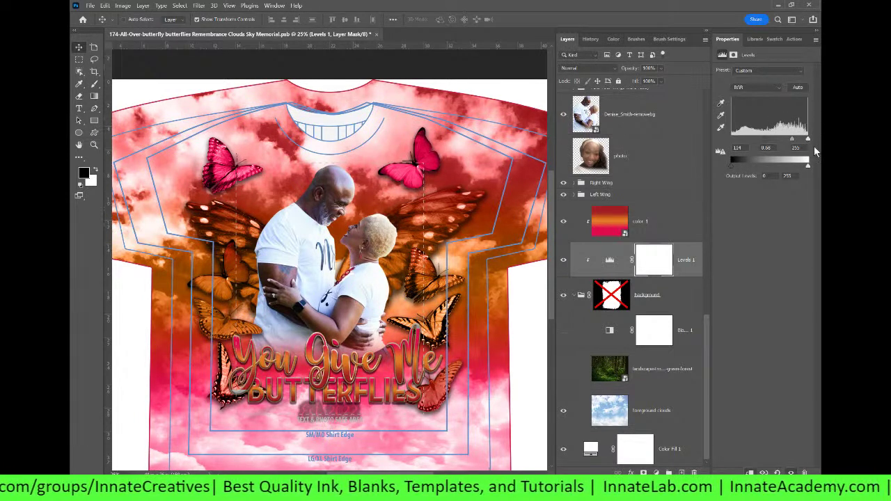
left_click_drag(792, 140, 793, 138)
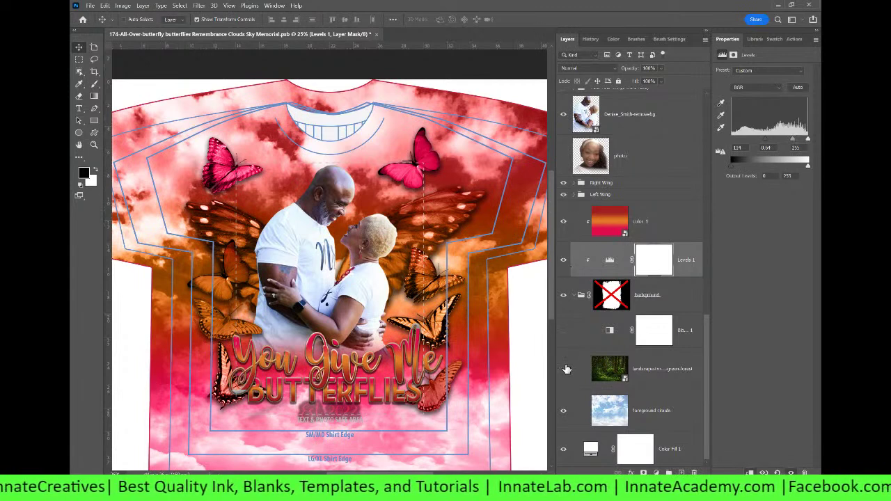
Show the green forest background again with the foreground clouds and Levels 1 layers hidden, and save the document.
left_click(564, 410)
left_click(563, 260)
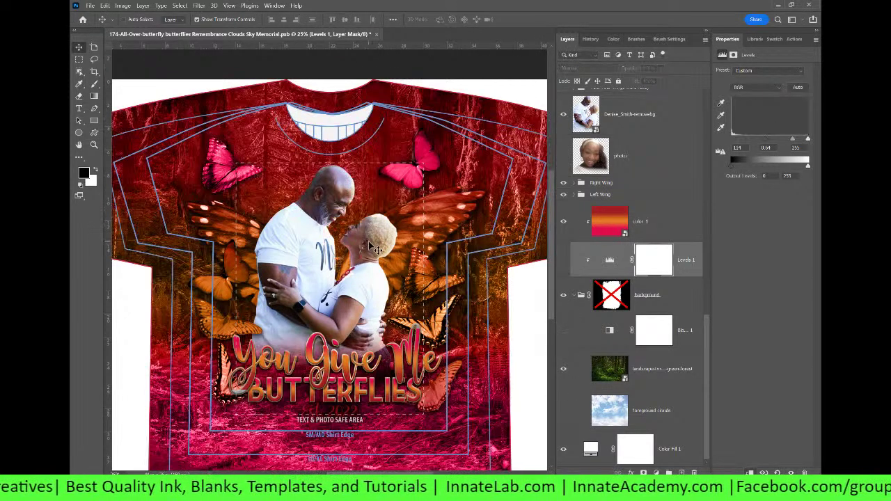
key("ctrl+s")
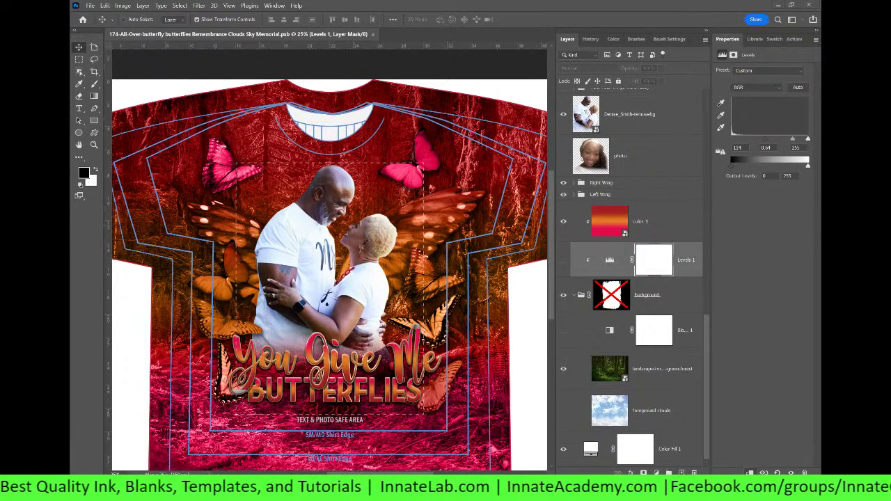
Switch to the Podia course page in the browser, look through its lesson and download sections, and return to Photoshop.
left_click_drag(460, 484, 541, 263)
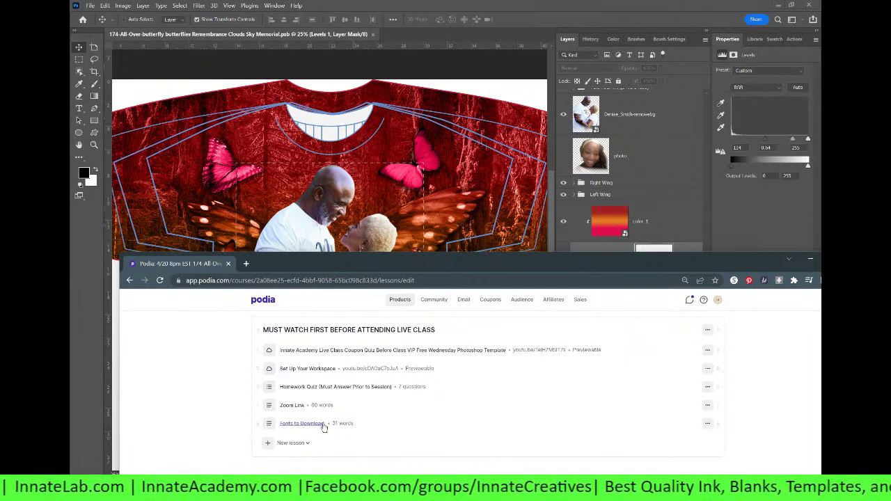
scroll(226, 422, "down", 1)
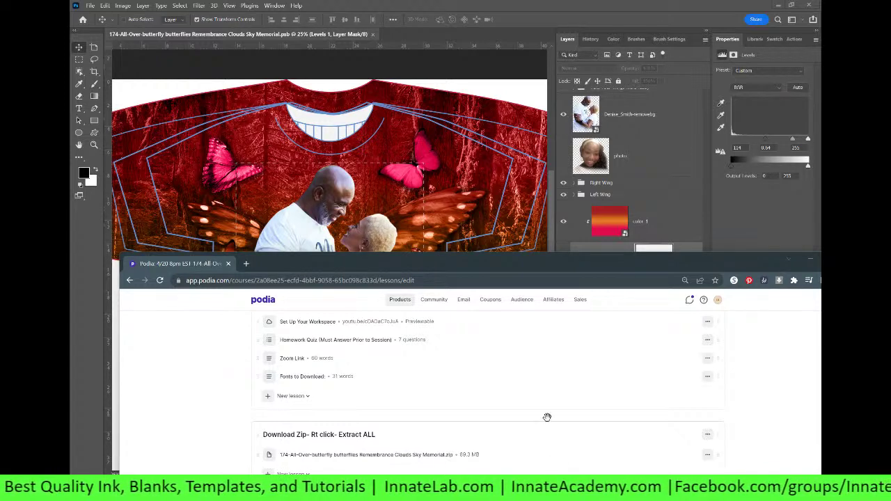
left_click_drag(411, 263, 415, 488)
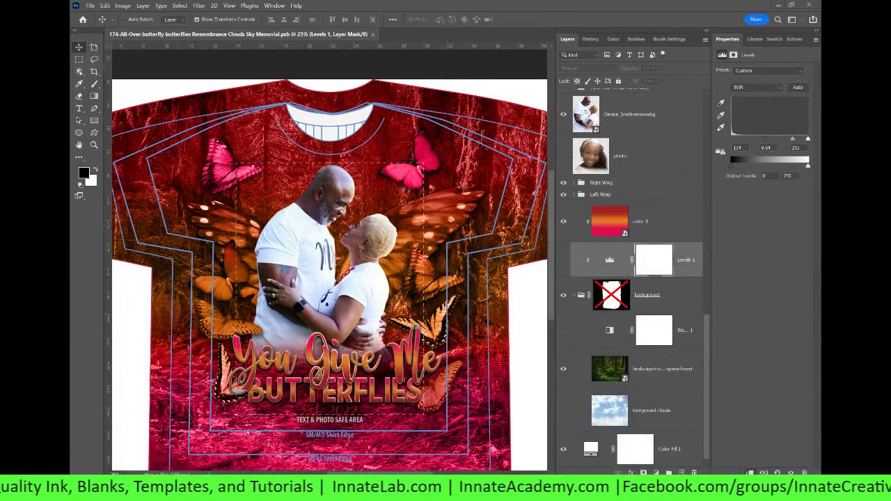